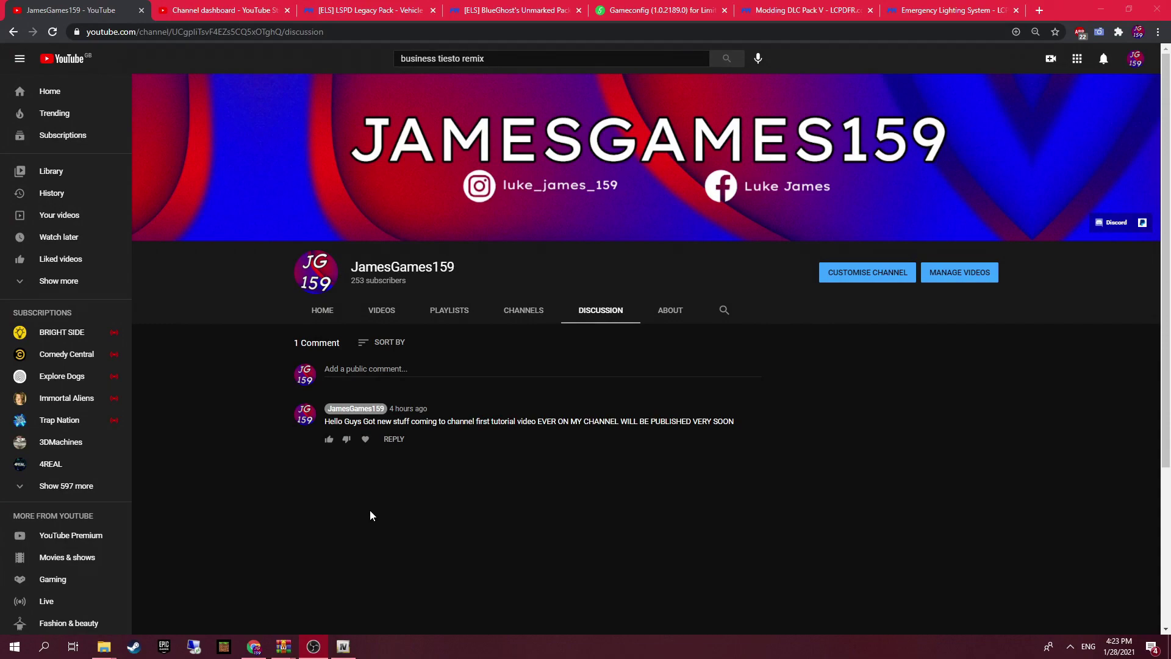
- Look over the channel's videos, the Modding DLC Pack V download page and the Gameconfig for Limitless Vehicles page
{"action": "left_click", "coordinate": [369, 302]}
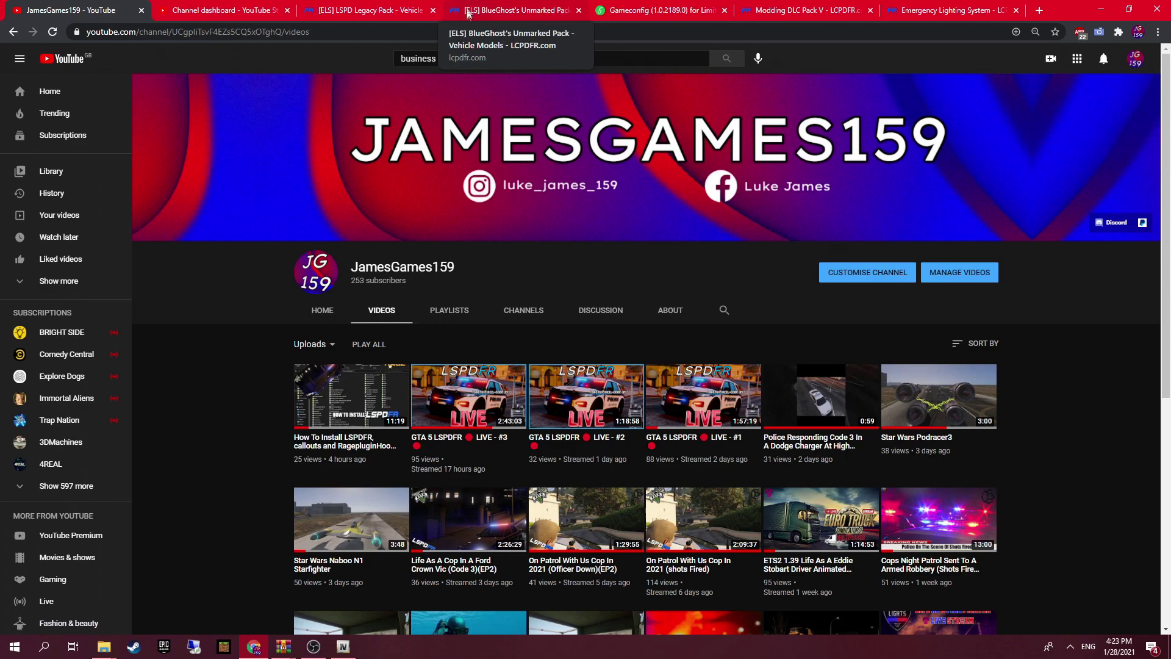
{"action": "left_click", "coordinate": [915, 5]}
{"action": "left_click", "coordinate": [799, 10]}
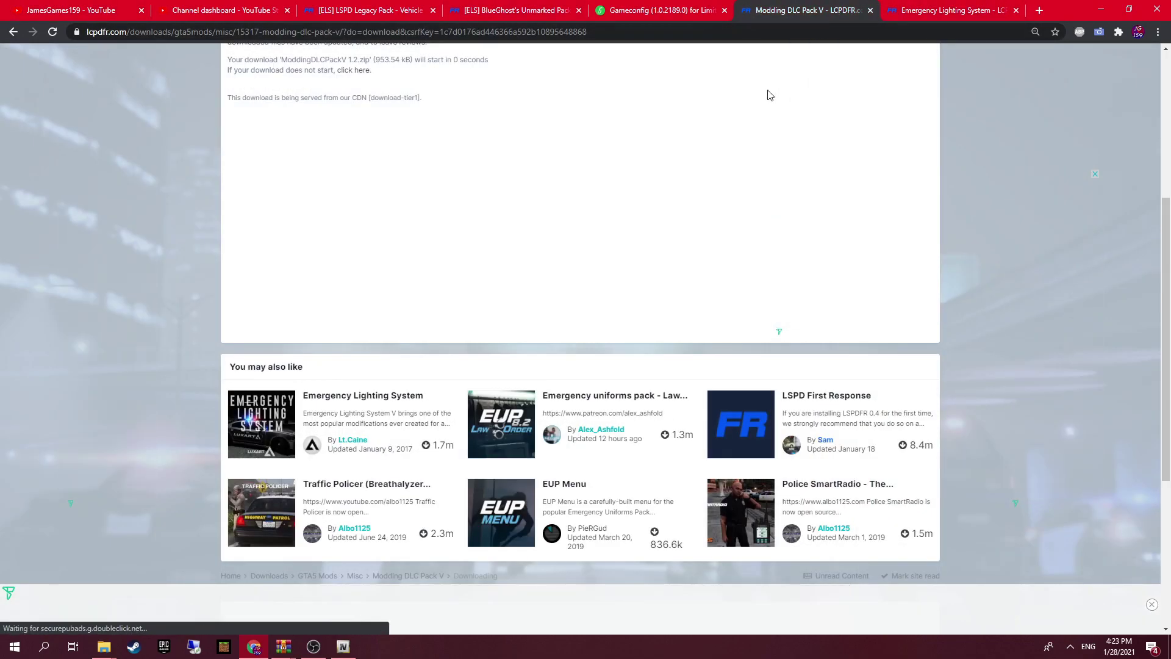
{"action": "left_click", "coordinate": [668, 31]}
{"action": "left_click", "coordinate": [662, 9]}
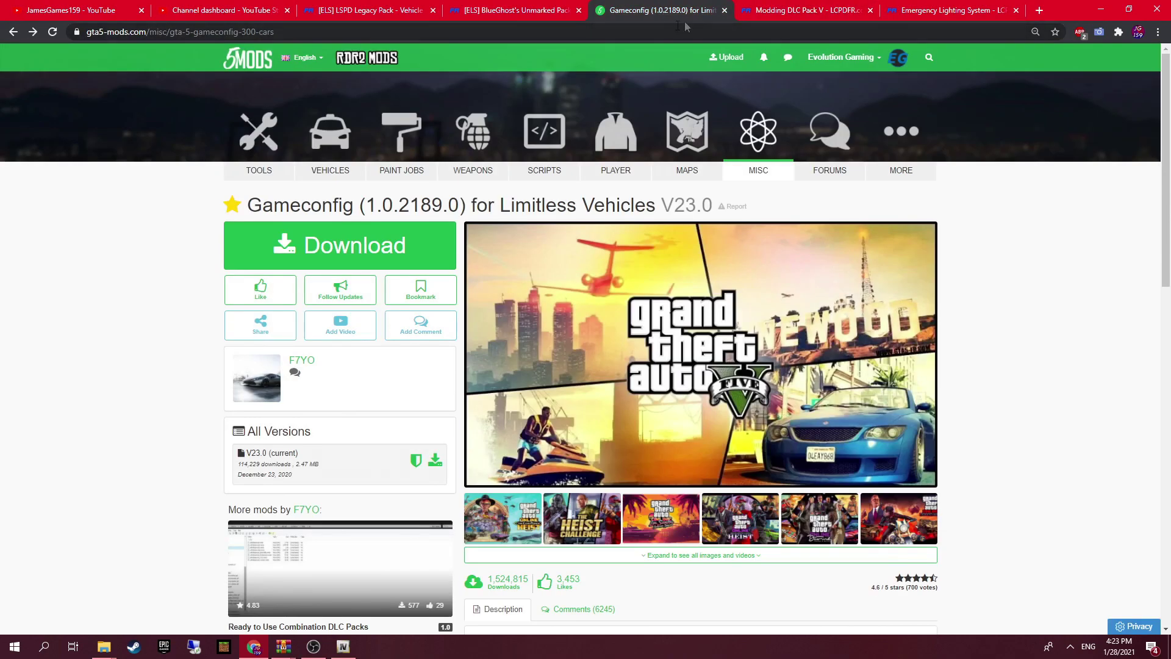
- Examine the GTA V mods folder in OpenIV and the contents of the ELS V1.05.rar and ModdingDLCPackV 1.2.zip archives
{"action": "left_click", "coordinate": [344, 646]}
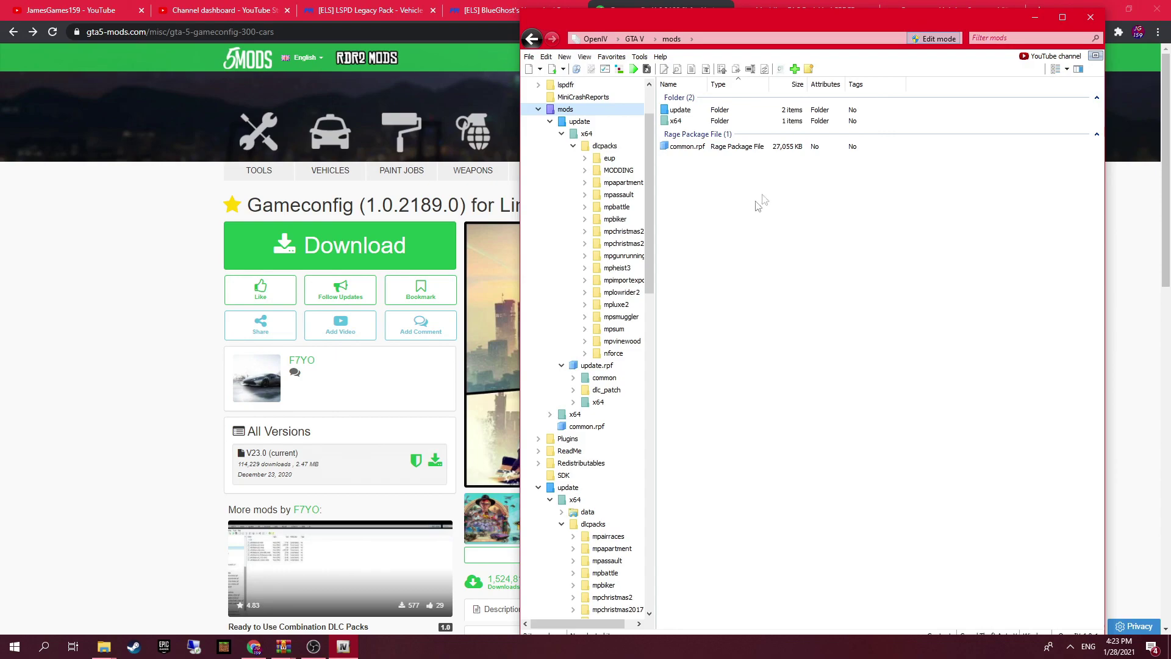
{"action": "left_click", "coordinate": [1103, 4]}
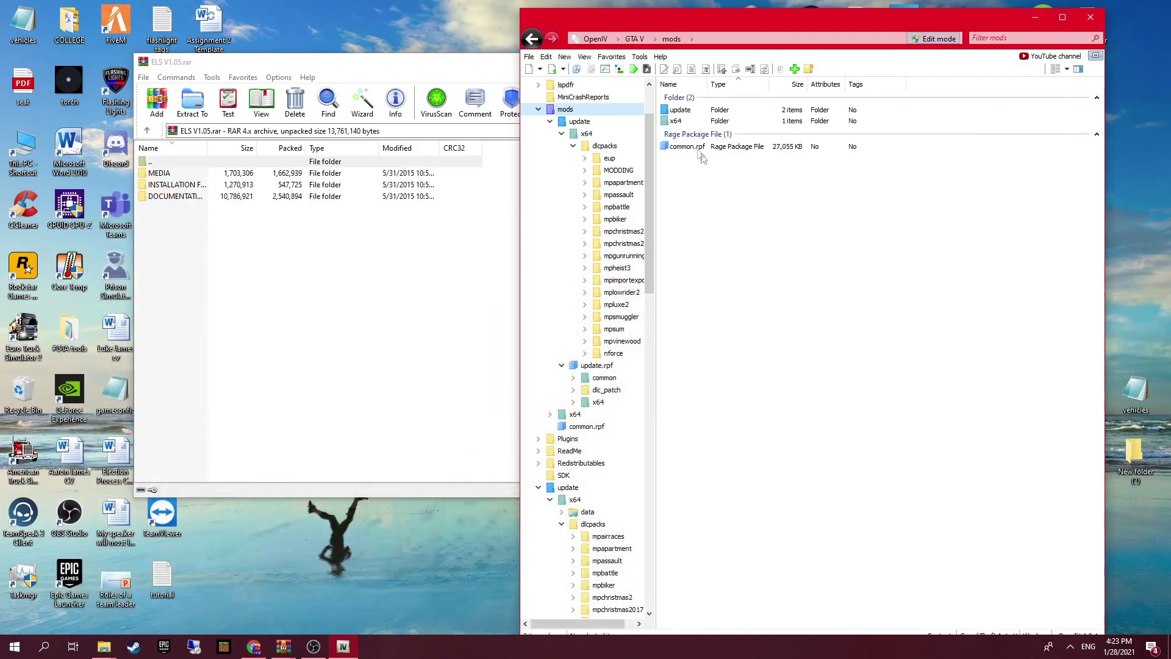
{"action": "left_click", "coordinate": [293, 285]}
{"action": "left_click", "coordinate": [201, 176]}
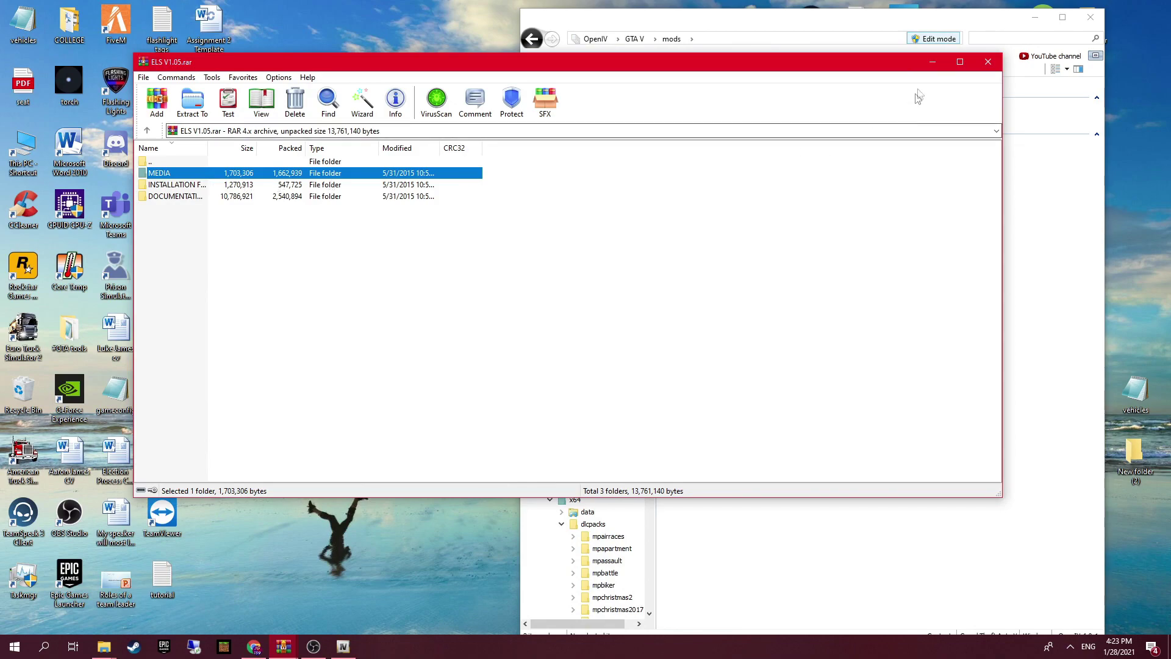
{"action": "left_click", "coordinate": [932, 62]}
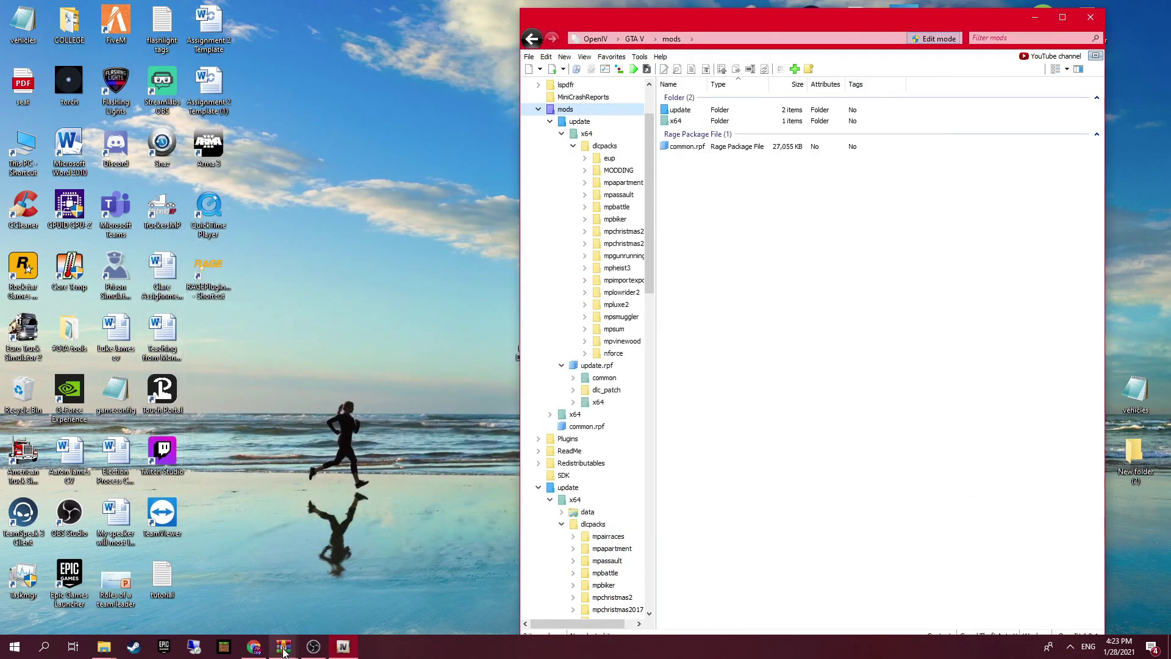
{"action": "mouse_move", "coordinate": [283, 647]}
{"action": "left_click", "coordinate": [344, 619]}
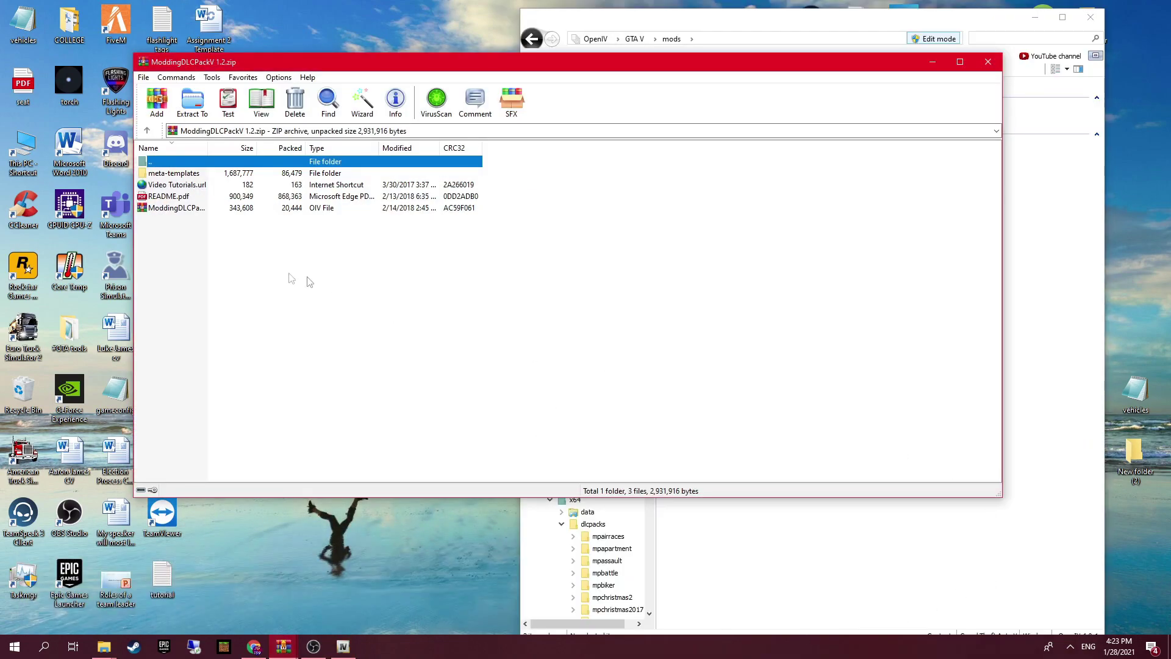
- Switch to Chrome, return to the Modding DLC Pack V file page and read through its description
{"action": "left_click", "coordinate": [252, 649]}
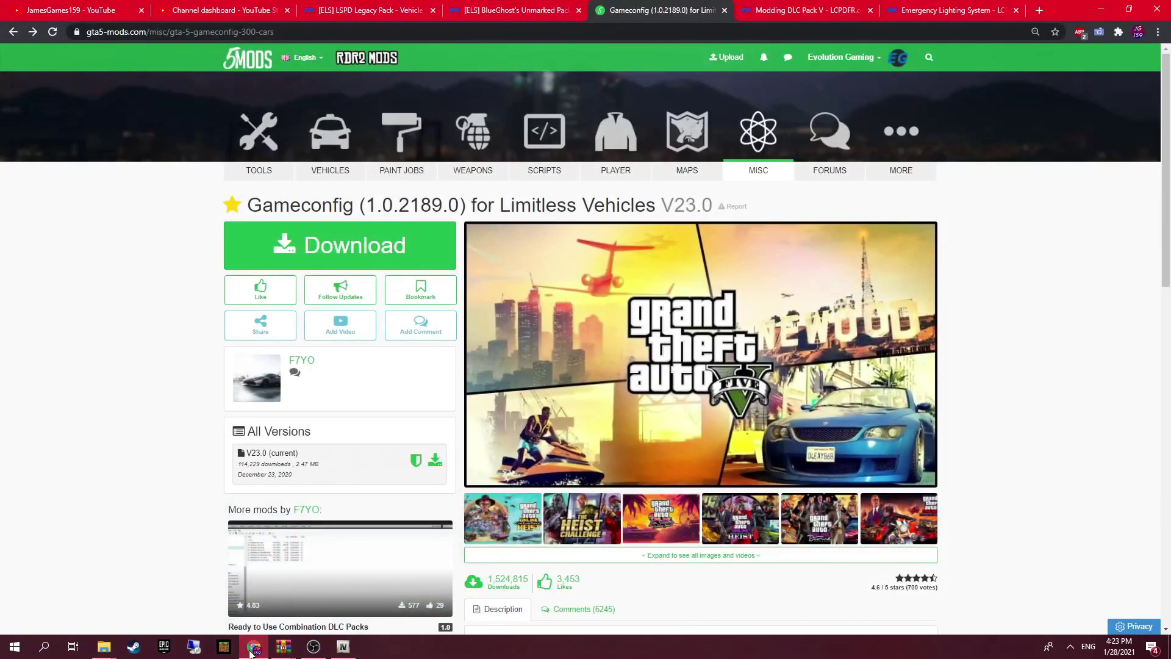
{"action": "left_click", "coordinate": [840, 8]}
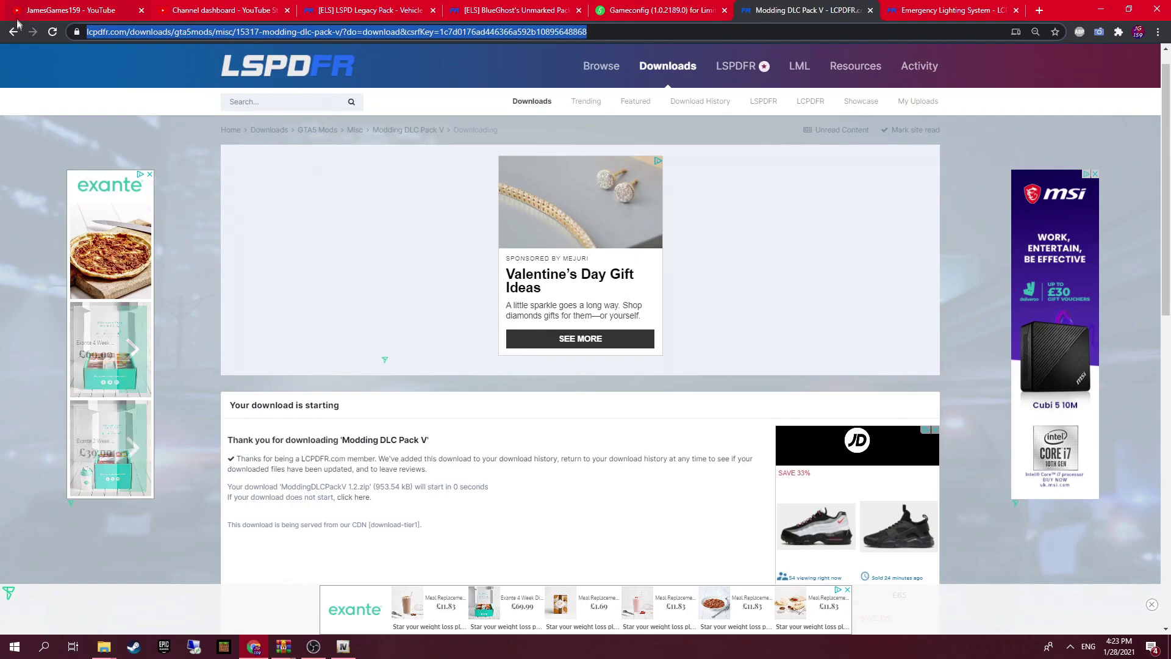
{"action": "left_click", "coordinate": [14, 32]}
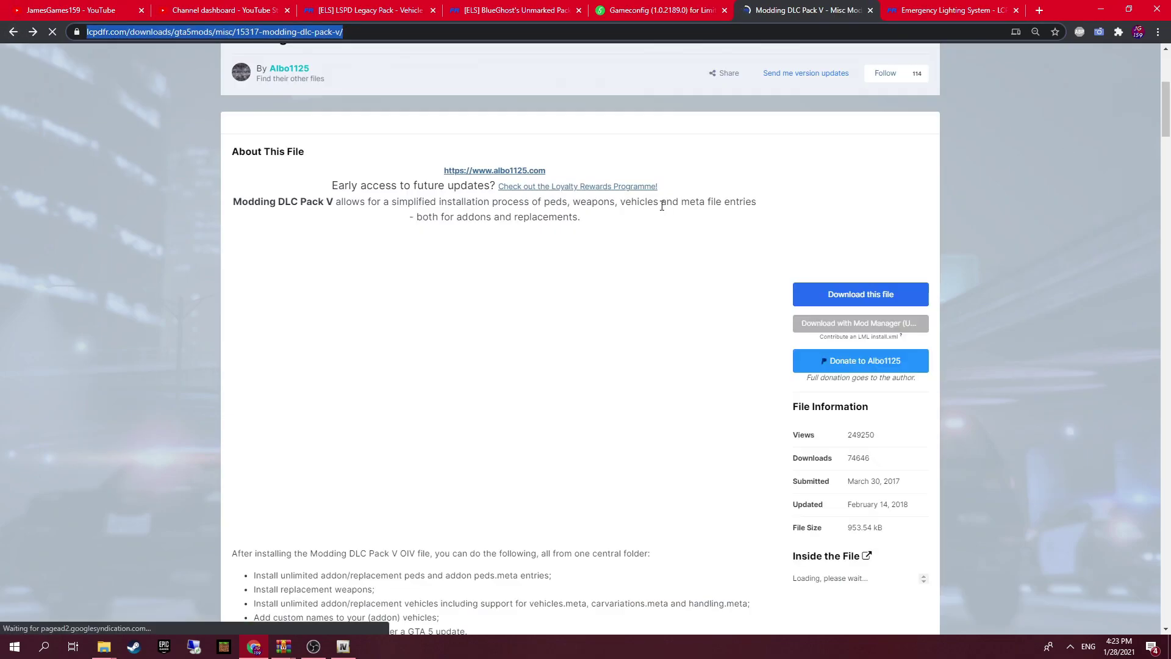
{"action": "scroll", "coordinate": [765, 405], "scroll_direction": "up", "scroll_amount": 5}
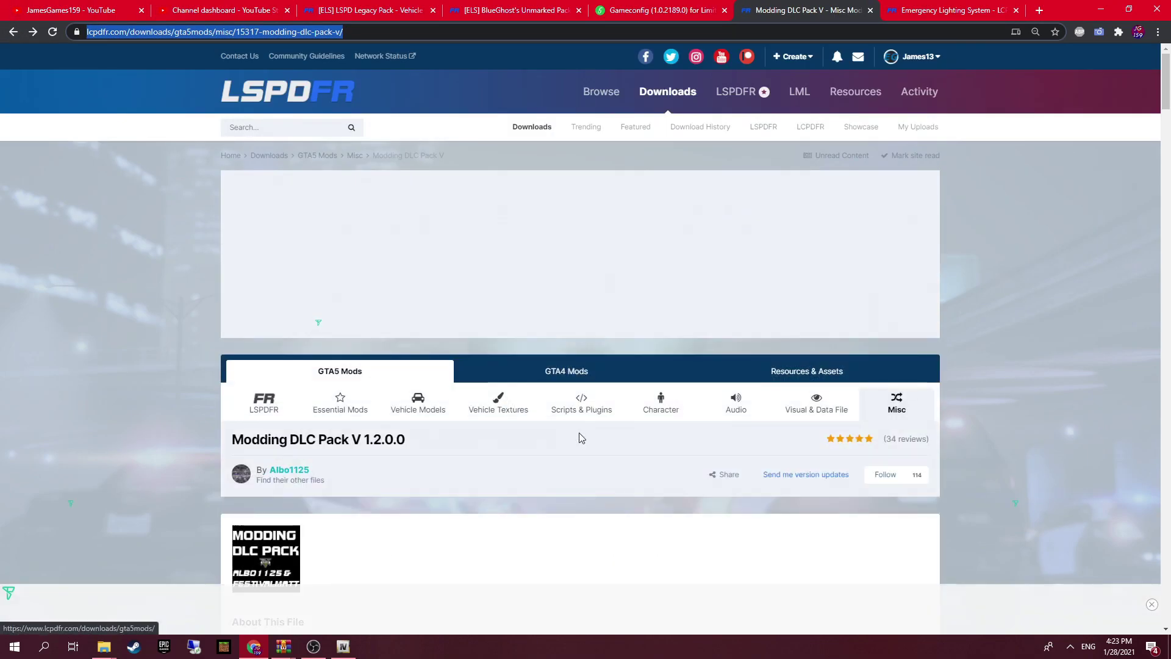
{"action": "scroll", "coordinate": [580, 438], "scroll_direction": "down", "scroll_amount": 4}
{"action": "scroll", "coordinate": [499, 439], "scroll_direction": "down", "scroll_amount": 5}
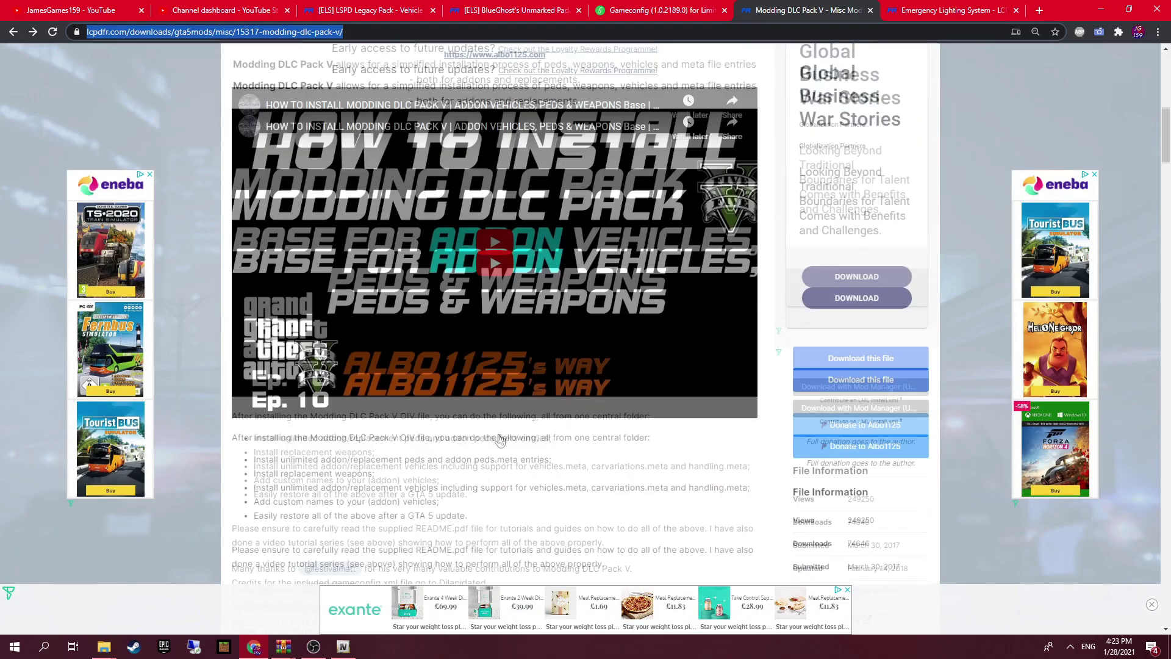
{"action": "scroll", "coordinate": [531, 339], "scroll_direction": "down", "scroll_amount": 5}
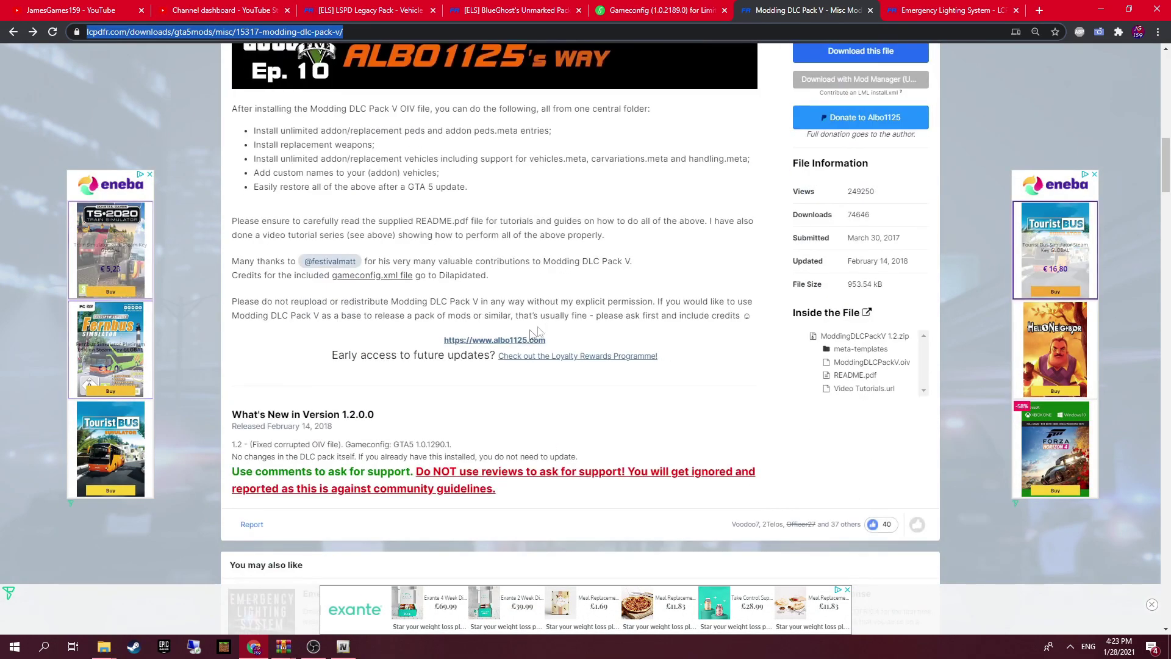
- Switch to the ModdingDLCPackV 1.2.zip archive in WinRAR and examine its meta-templates folder
{"action": "key", "text": "alt+Tab"}
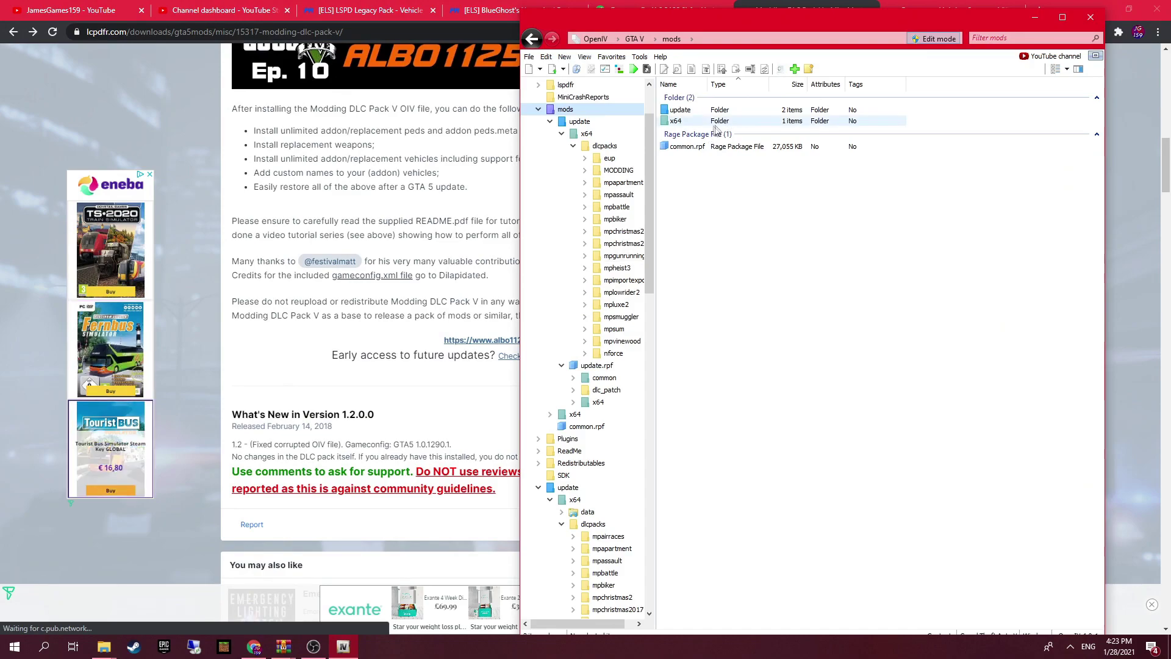
{"action": "left_click", "coordinate": [283, 646]}
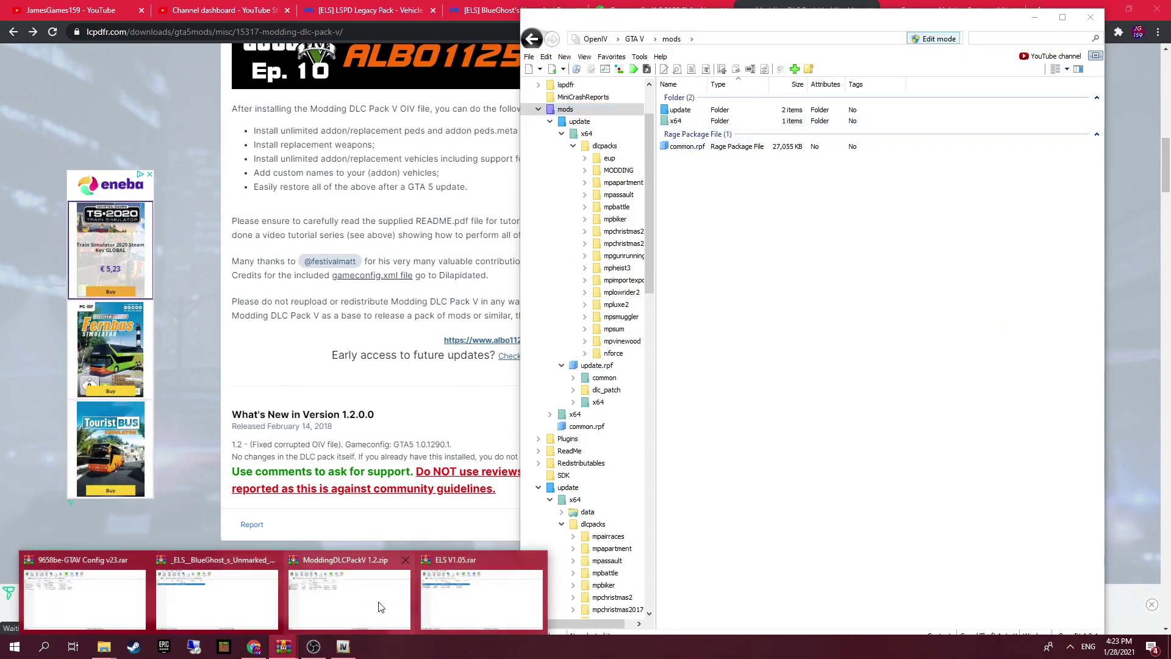
{"action": "left_click", "coordinate": [346, 625]}
{"action": "double_click", "coordinate": [174, 174]}
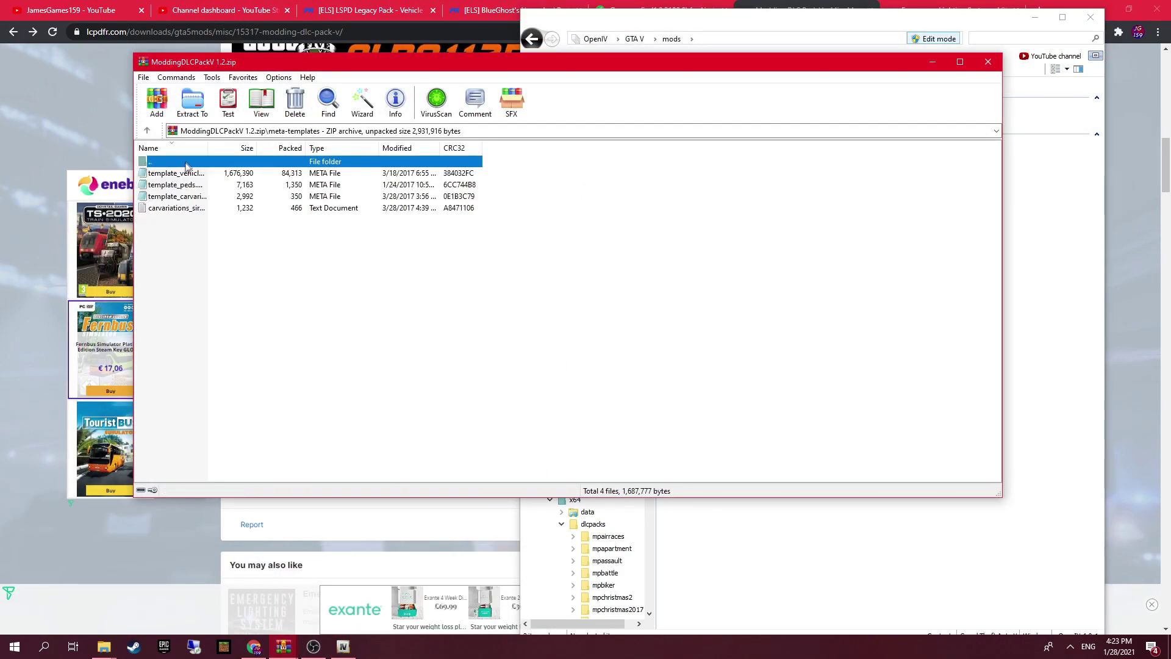
{"action": "double_click", "coordinate": [186, 162]}
- Extract the ModdingDLCPackV OIV file from the archive onto the desktop
{"action": "left_click_drag", "start_coordinate": [187, 208], "coordinate": [191, 216]}
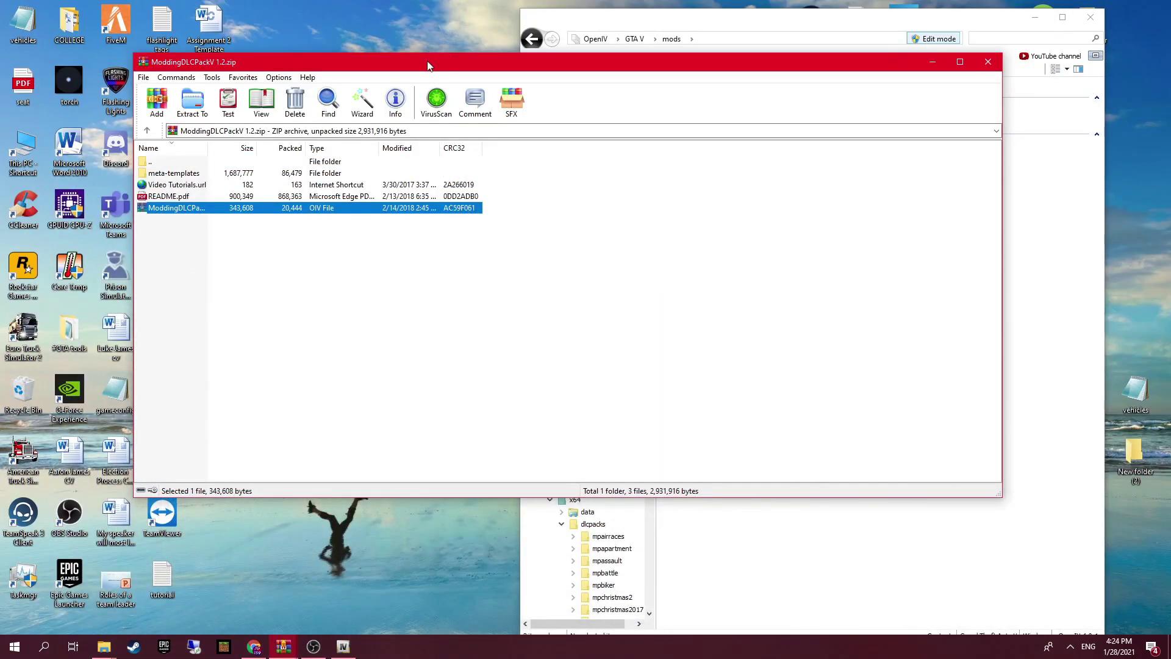
{"action": "left_click_drag", "start_coordinate": [429, 66], "coordinate": [787, 45]}
{"action": "left_click_drag", "start_coordinate": [546, 196], "coordinate": [266, 389]}
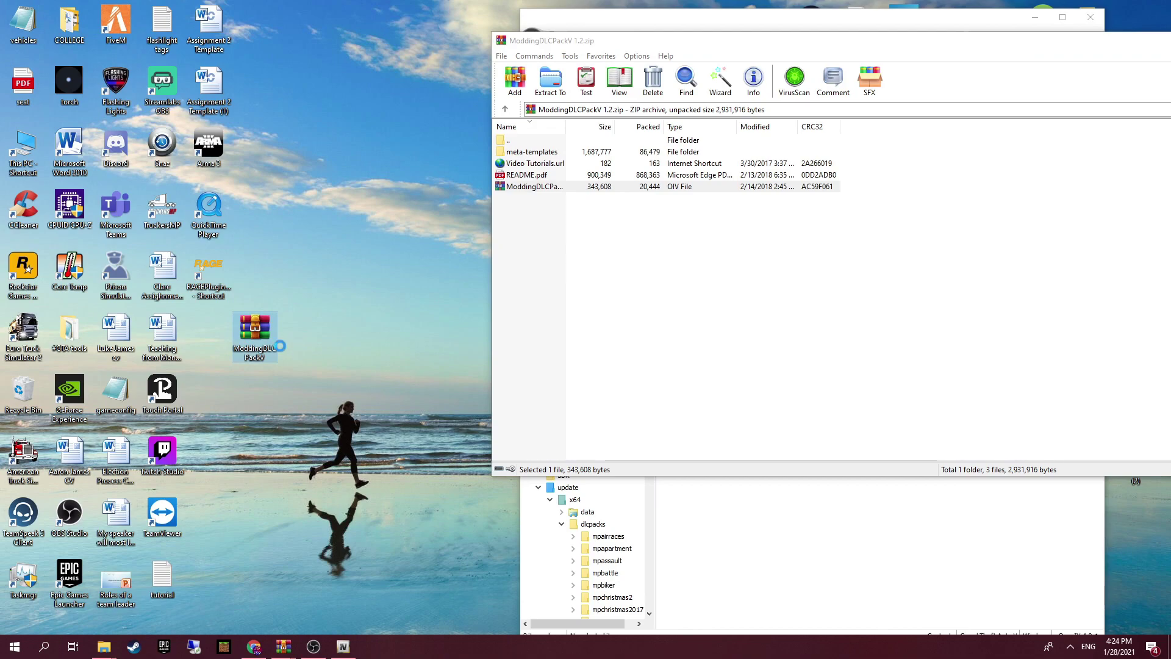
- Open the extracted ModdingDLCPackV file with OpenIV, start the installation up to the install location choice, and close the package installer
{"action": "key", "text": "shift+F10"}
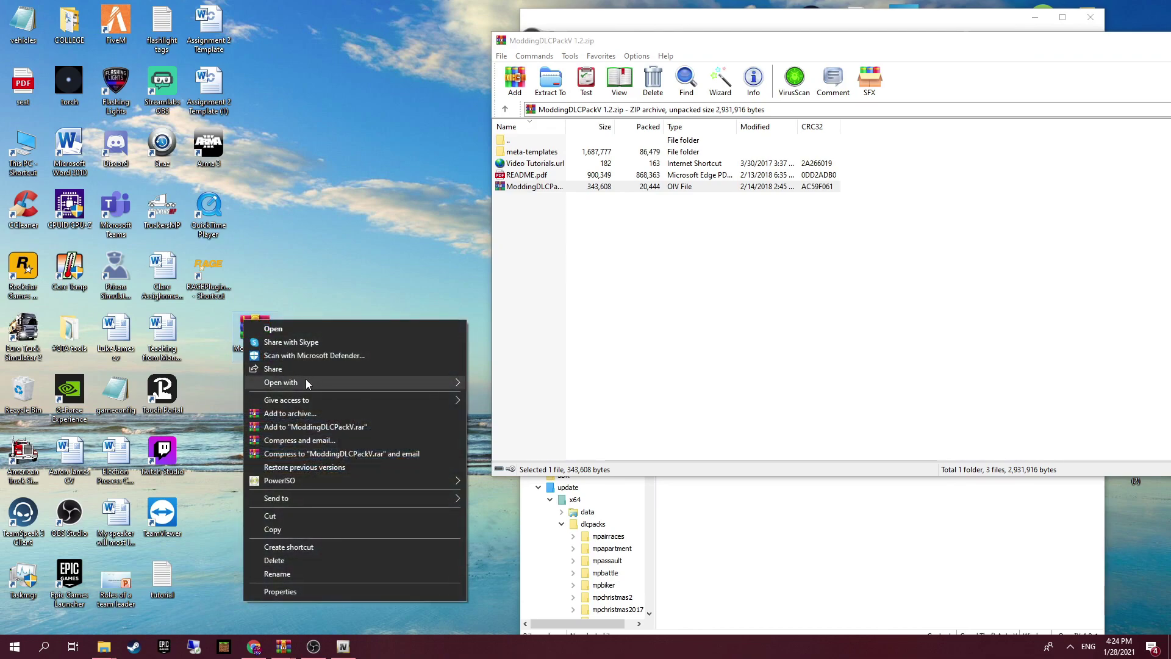
{"action": "mouse_move", "coordinate": [305, 379]}
{"action": "left_click", "coordinate": [497, 397]}
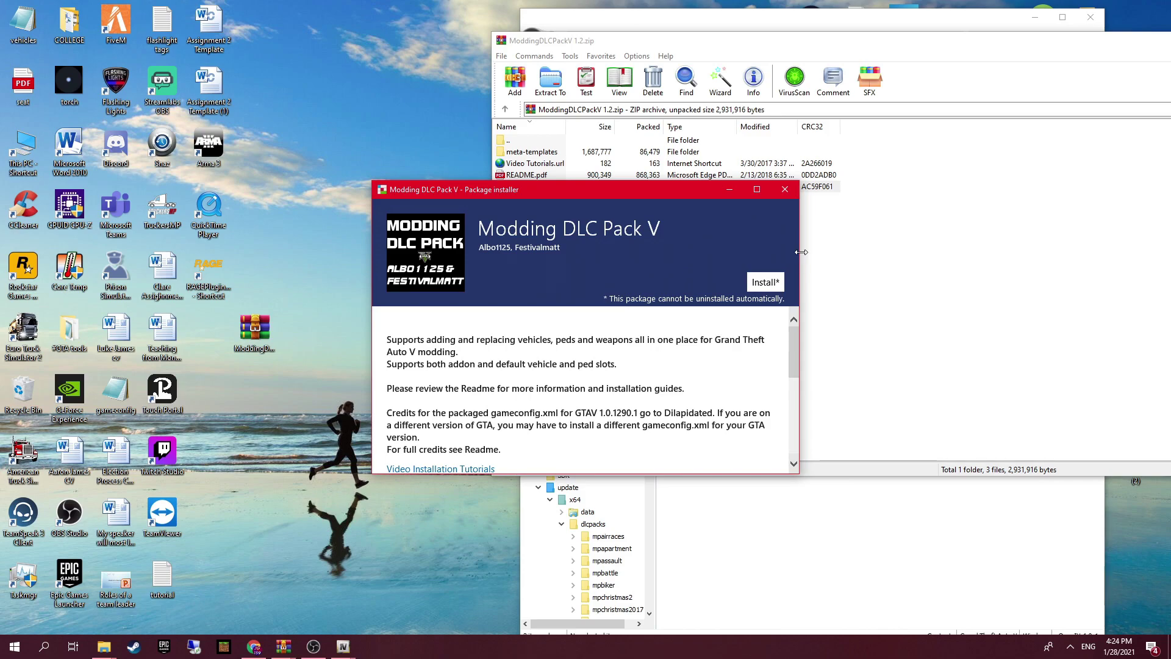
{"action": "left_click", "coordinate": [765, 282]}
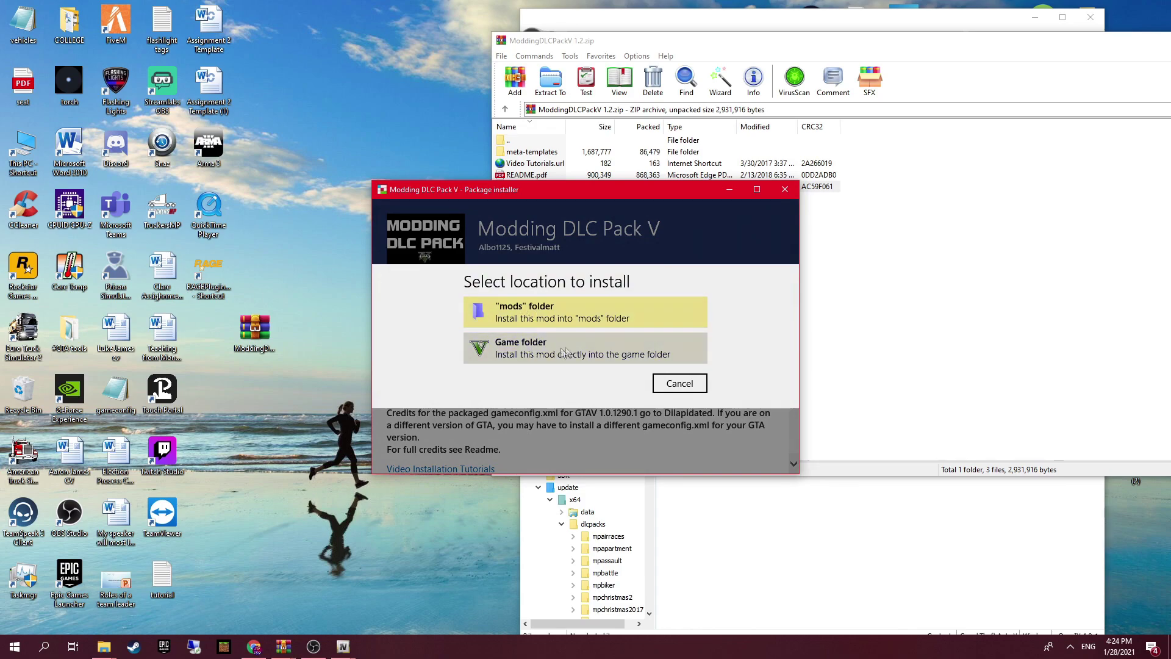
{"action": "left_click", "coordinate": [785, 191]}
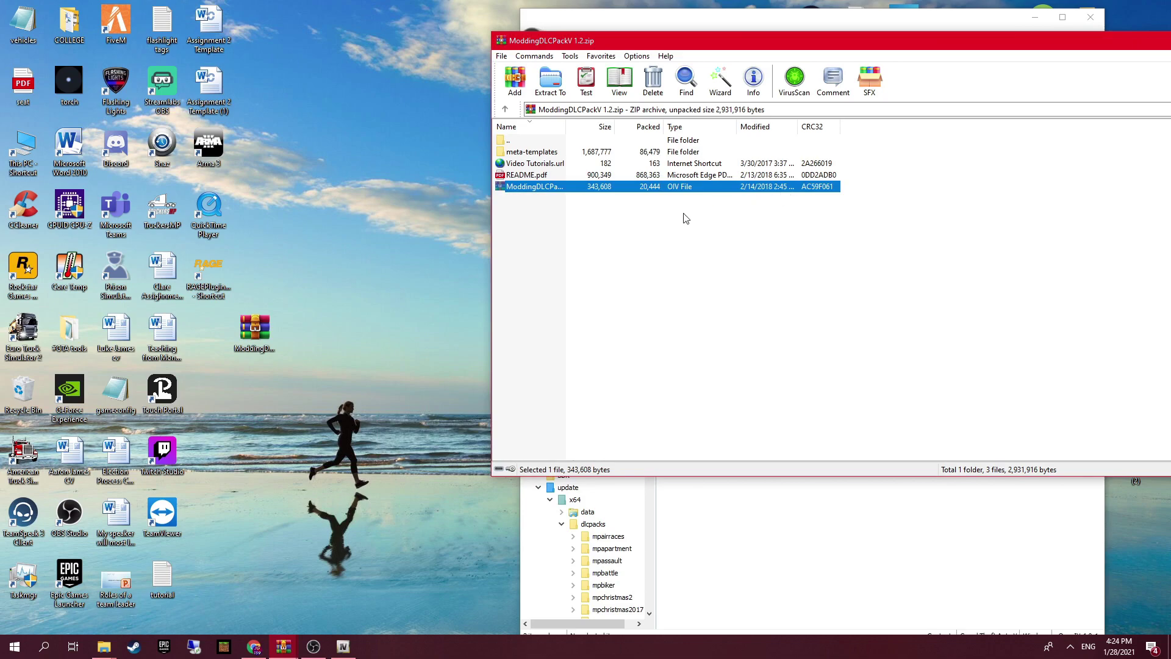
- View template_vehicles.meta from the archive's meta-templates folder in Notepad, close it and put the archive window away
{"action": "double_click", "coordinate": [528, 151]}
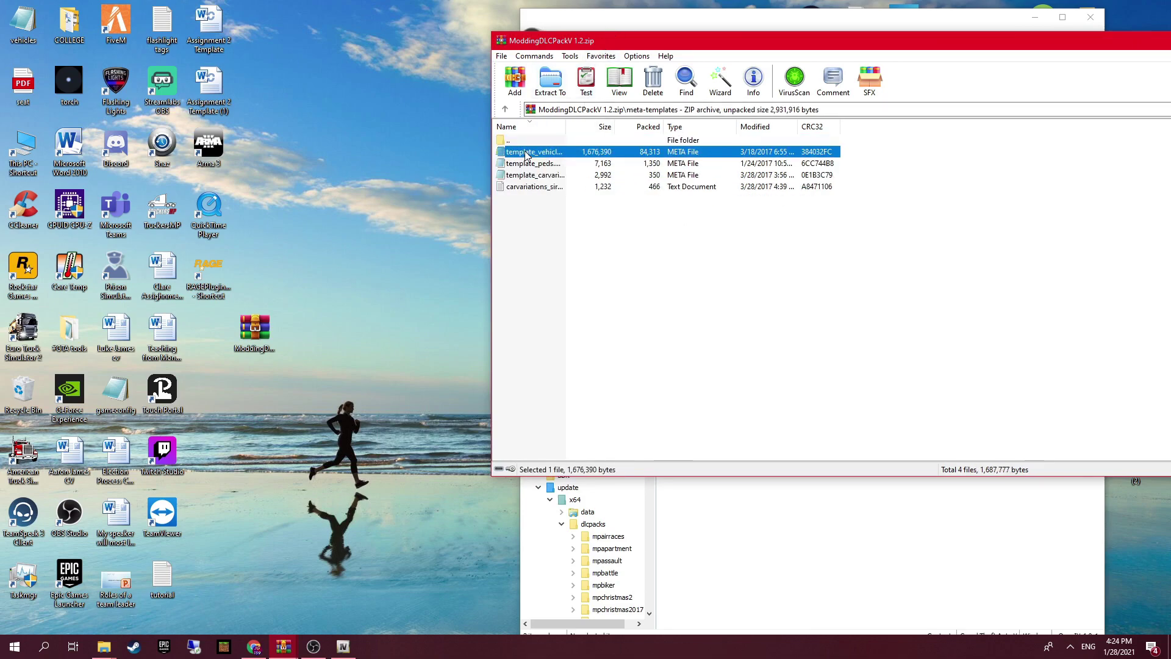
{"action": "left_click", "coordinate": [528, 152]}
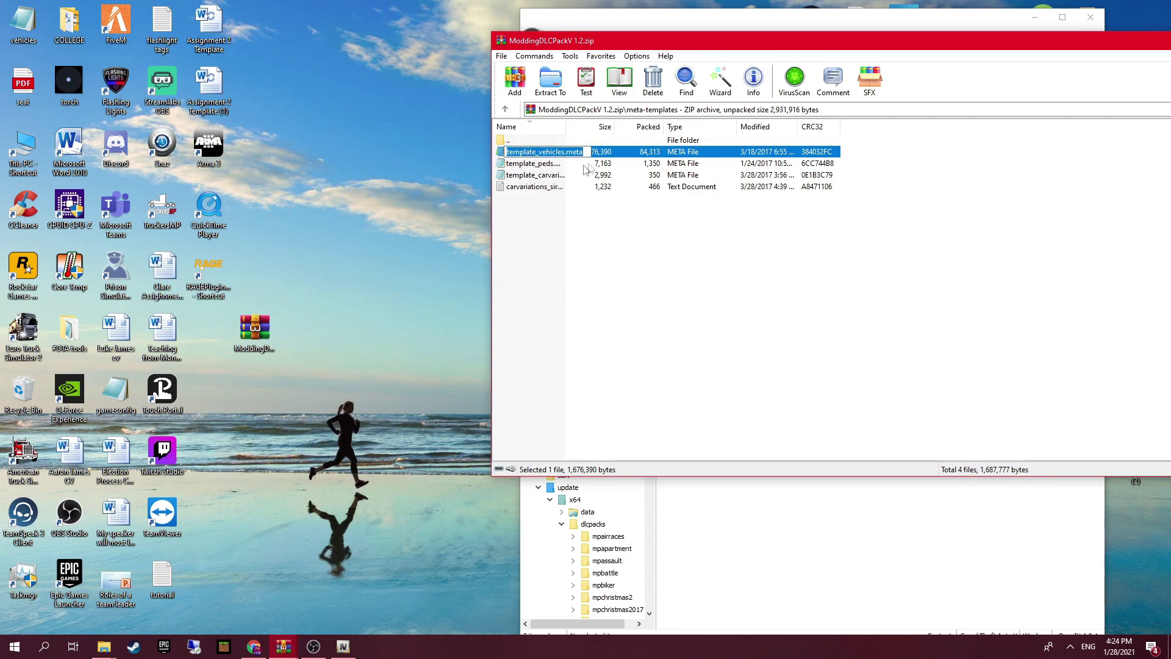
{"action": "double_click", "coordinate": [616, 153]}
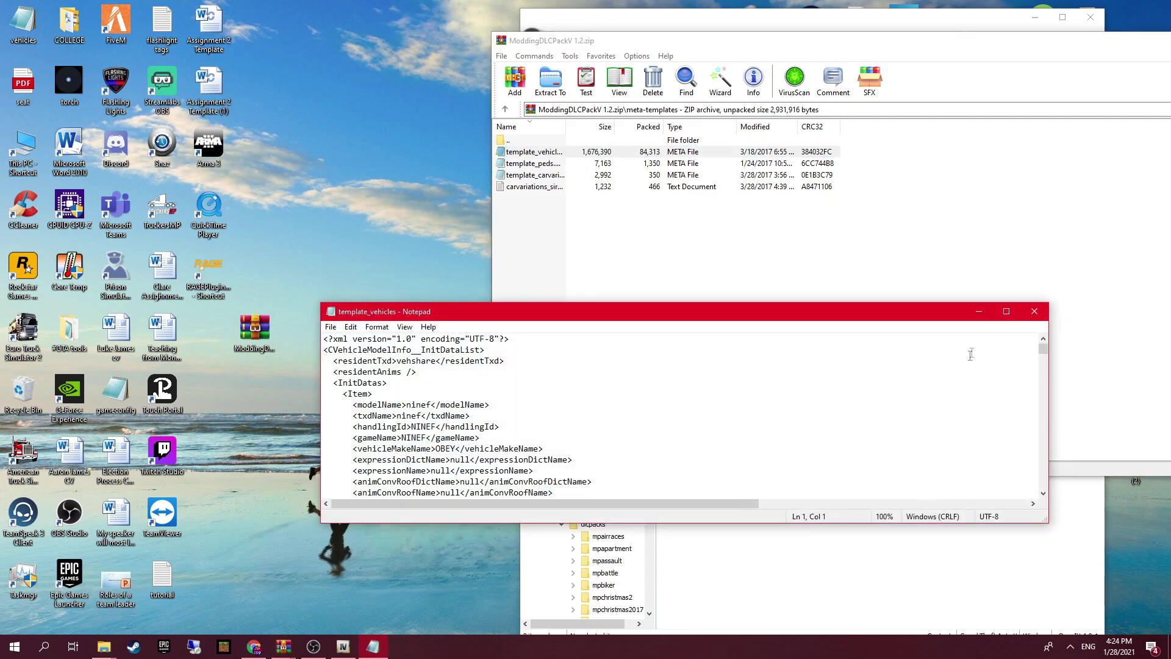
{"action": "left_click", "coordinate": [1035, 311]}
{"action": "double_click", "coordinate": [961, 42]}
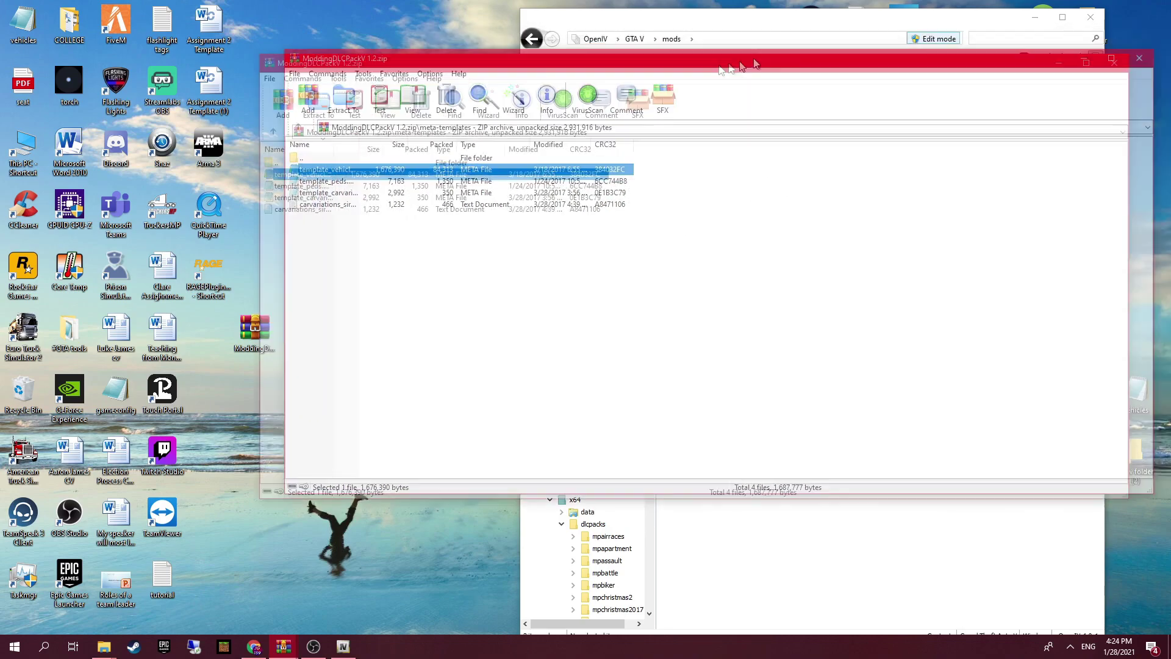
{"action": "left_click", "coordinate": [1060, 69]}
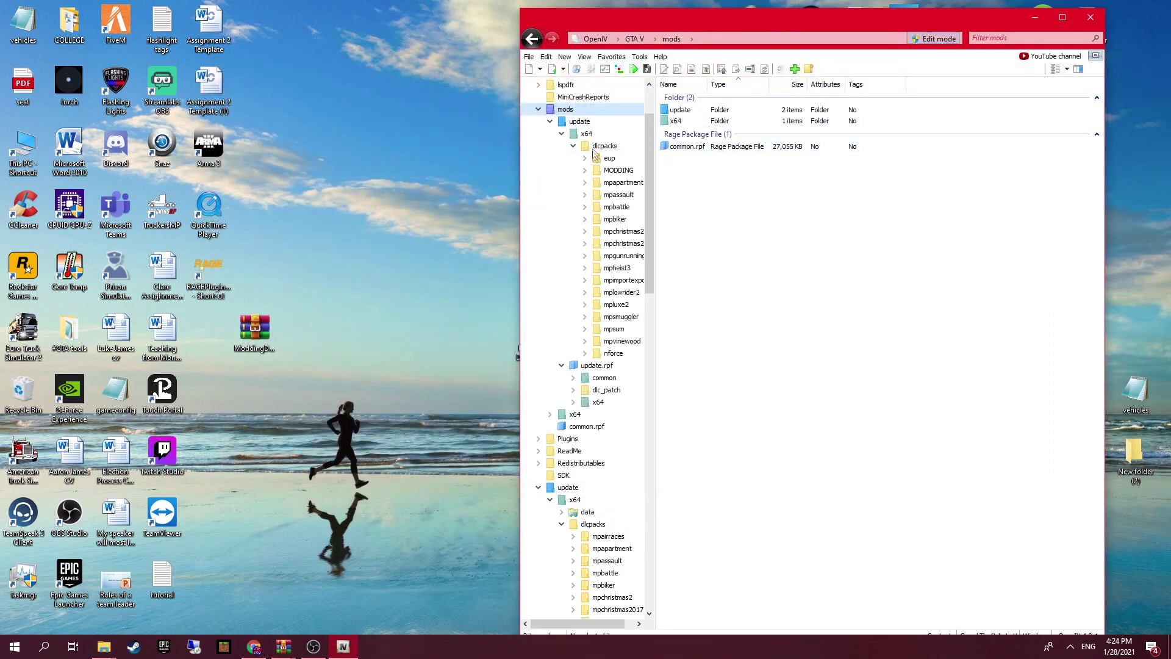
- Open the common\data folder of update.rpf inside the mods\update folder in OpenIV
{"action": "double_click", "coordinate": [695, 110]}
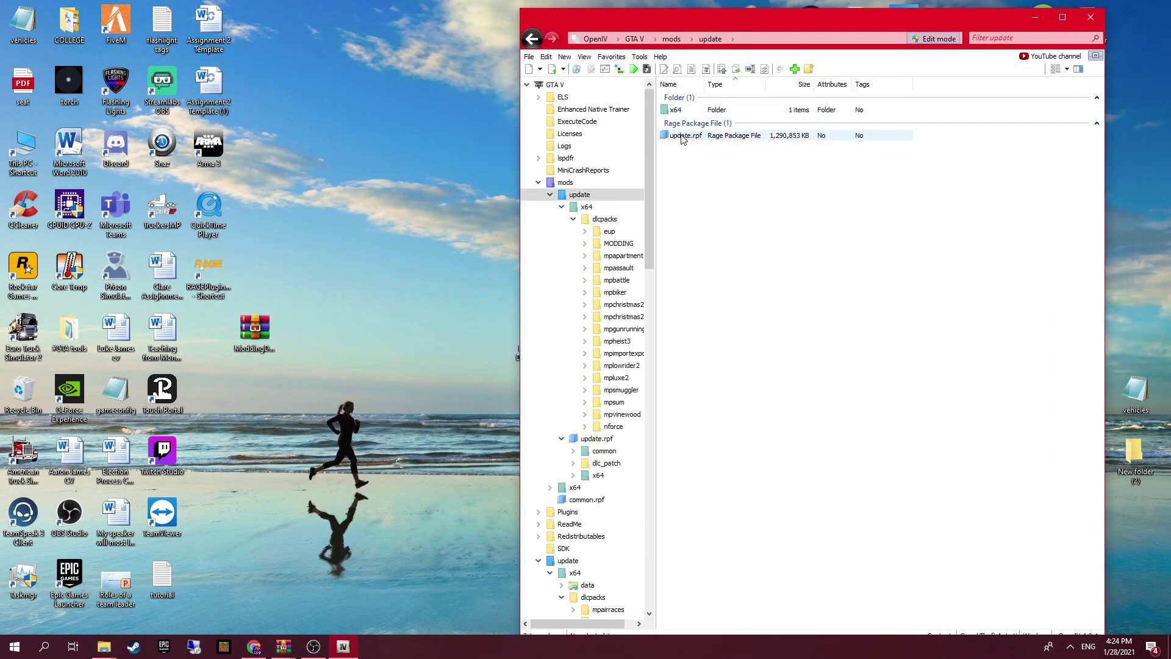
{"action": "double_click", "coordinate": [681, 137]}
{"action": "double_click", "coordinate": [694, 111]}
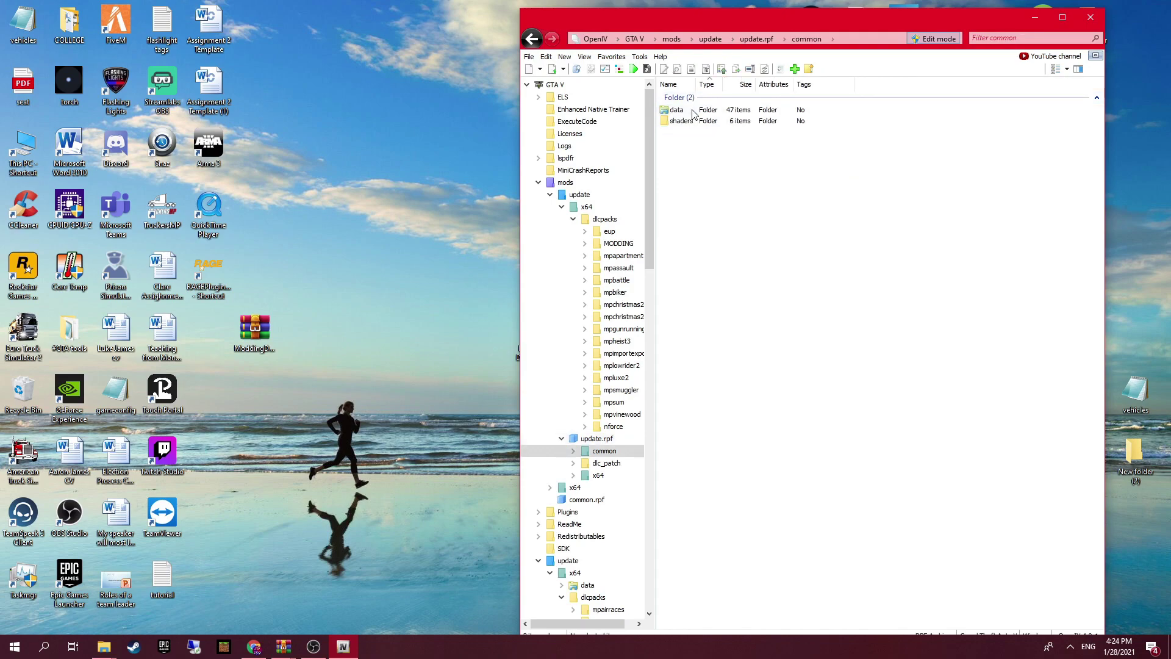
{"action": "double_click", "coordinate": [694, 112]}
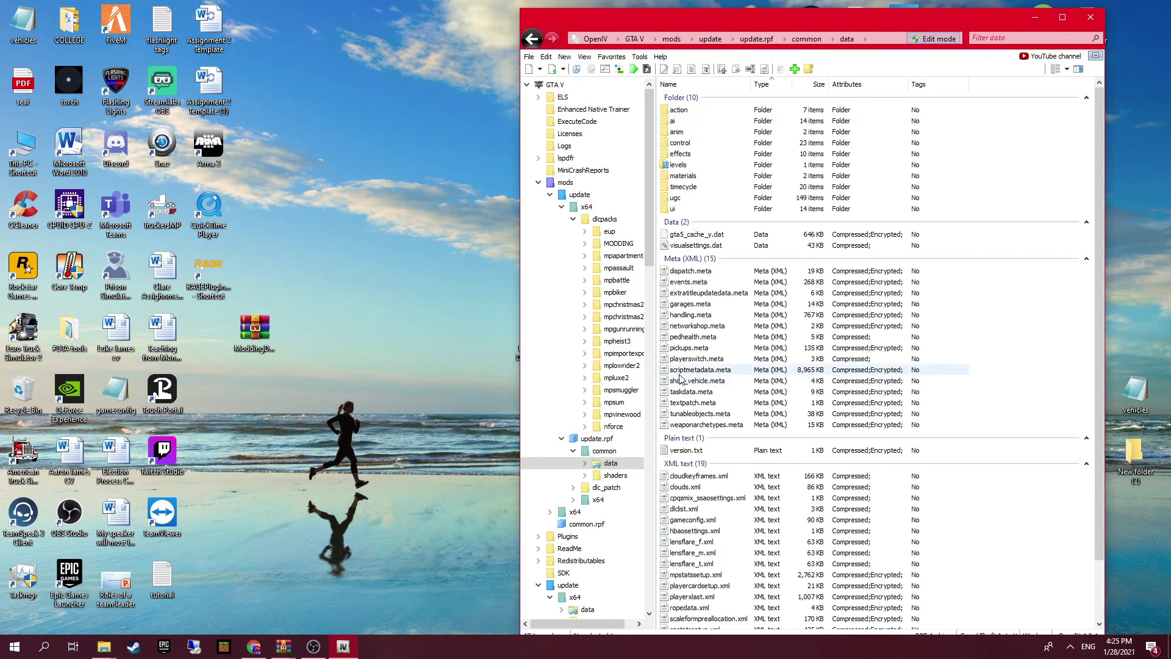
- Open dlclist.xml from the data folder in the text editor and go to the end of its pack list
{"action": "left_click", "coordinate": [692, 510]}
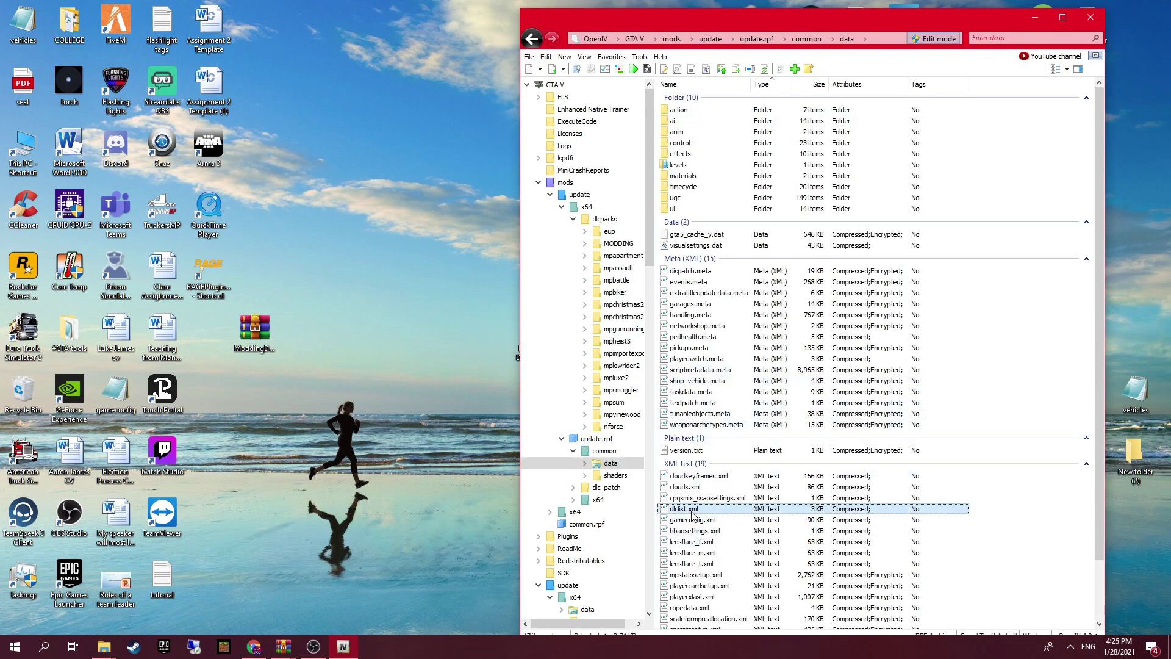
{"action": "right_click", "coordinate": [692, 514]}
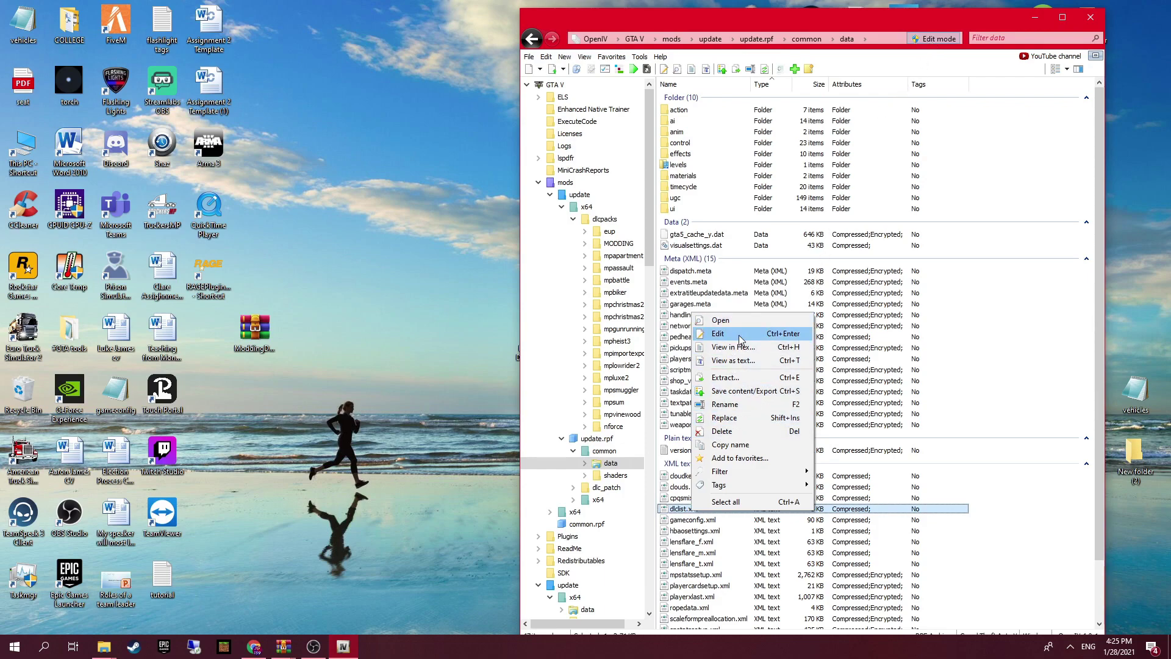
{"action": "left_click", "coordinate": [676, 510]}
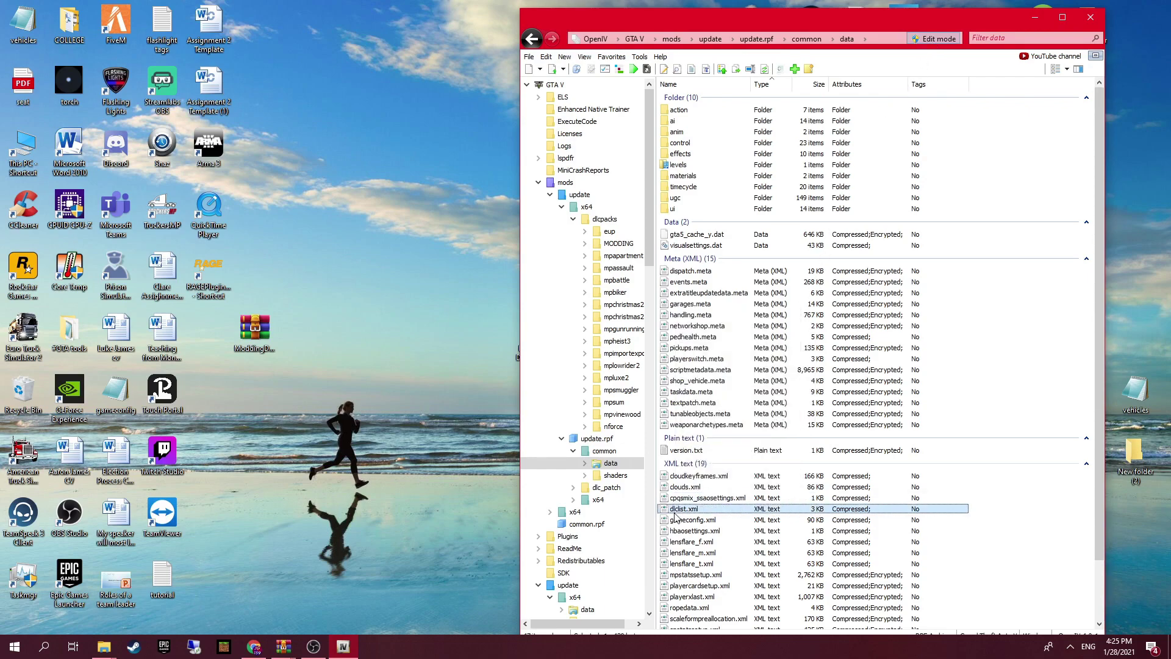
{"action": "right_click", "coordinate": [675, 514]}
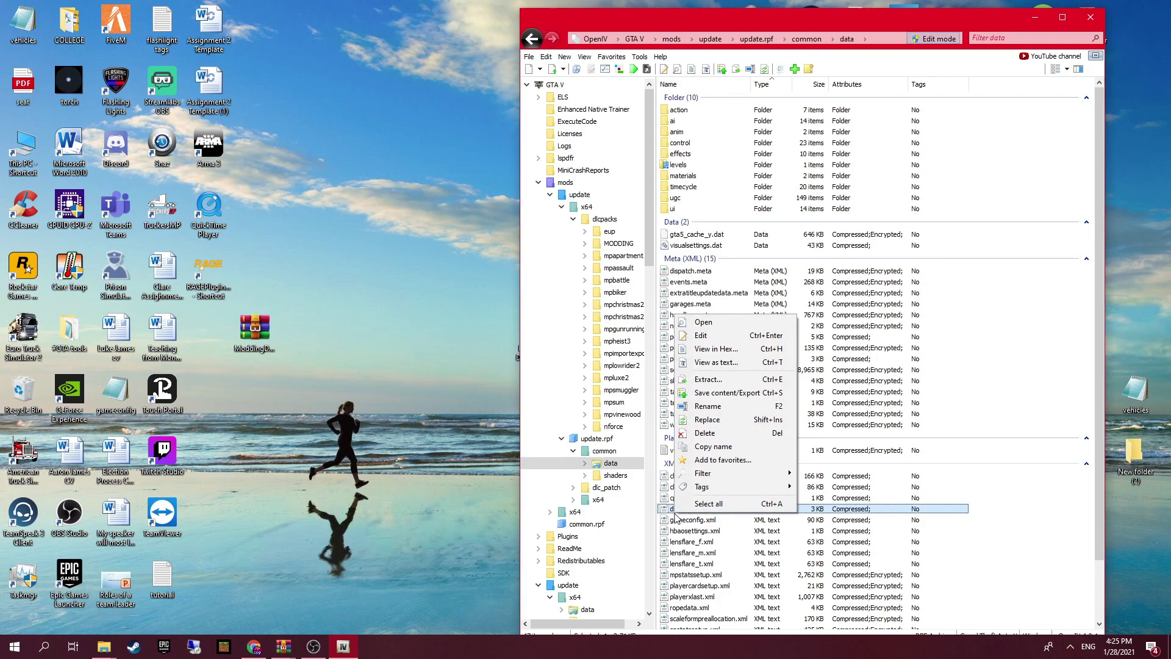
{"action": "left_click", "coordinate": [722, 340]}
{"action": "scroll", "coordinate": [702, 352], "scroll_direction": "down", "scroll_amount": 10}
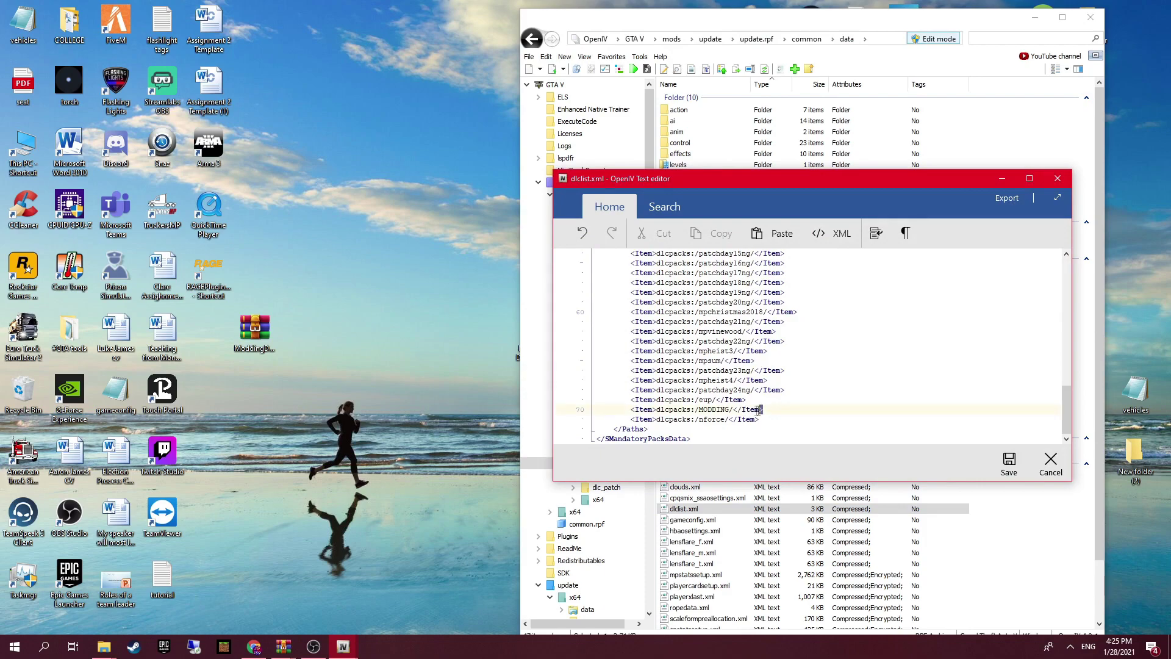
- Highlight the dlcpacks:/MODDING/ item line in dlclist.xml and close the editor without saving
{"action": "left_click_drag", "start_coordinate": [761, 409], "coordinate": [644, 410]}
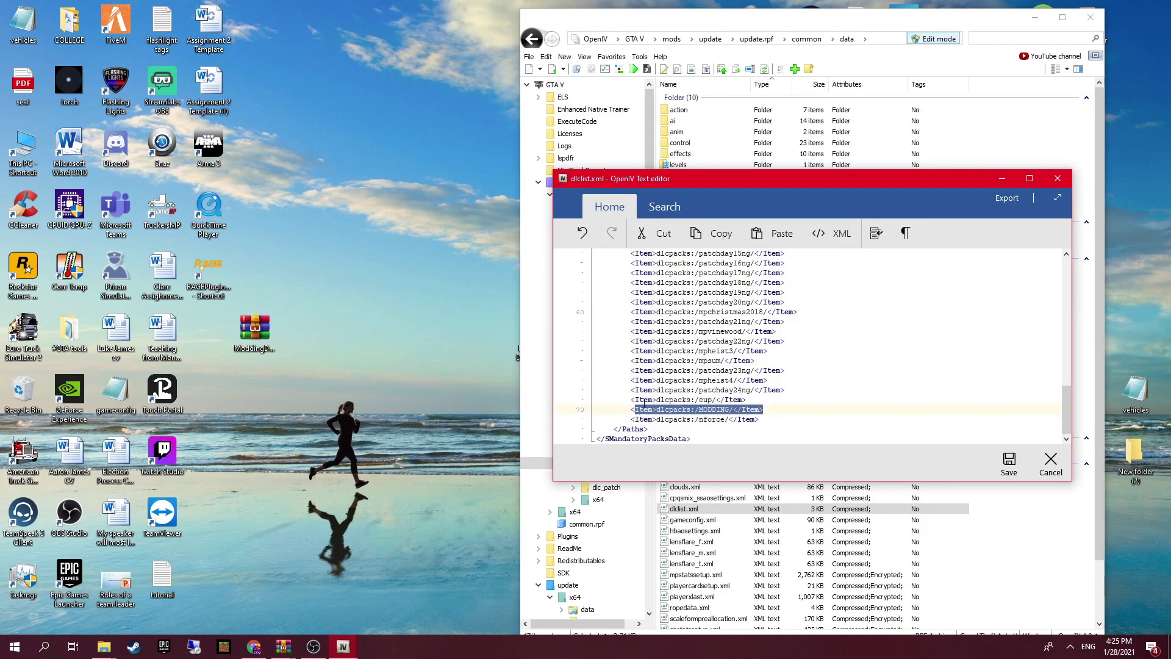
{"action": "left_click", "coordinate": [630, 408]}
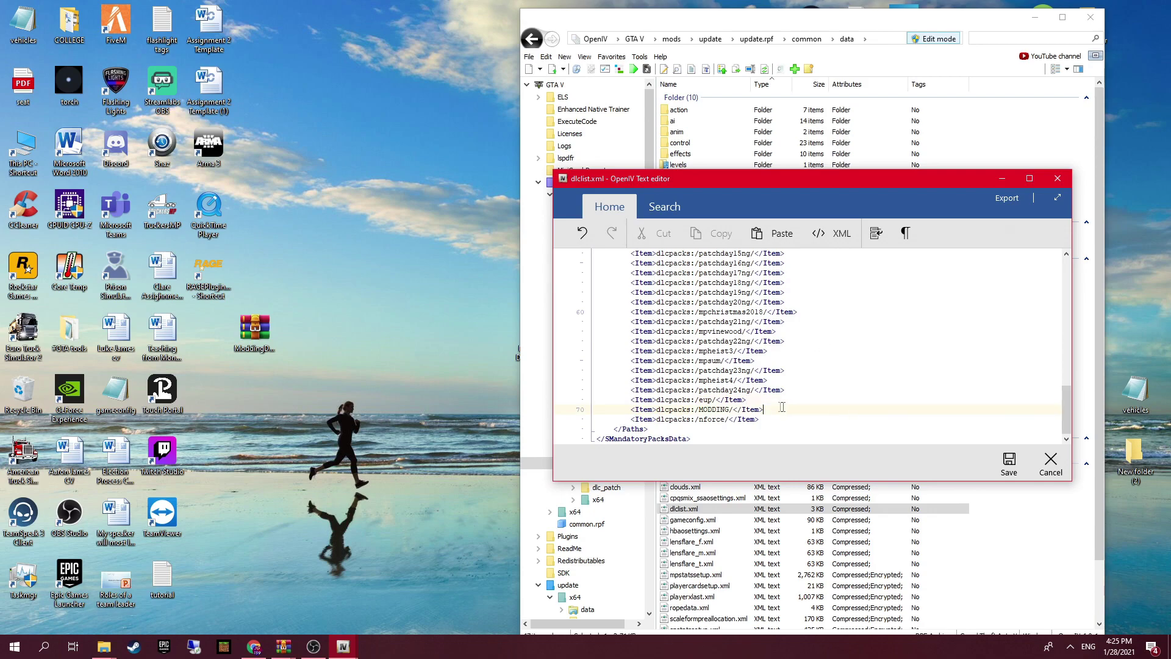
{"action": "left_click_drag", "start_coordinate": [782, 407], "coordinate": [623, 411]}
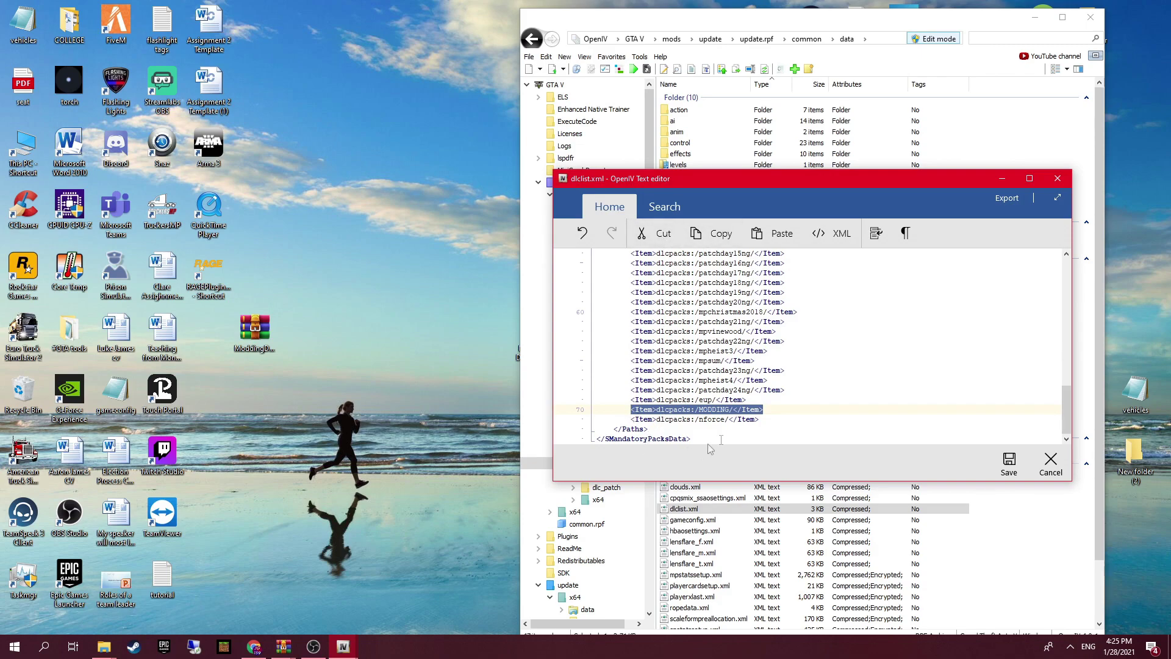
{"action": "left_click", "coordinate": [771, 413]}
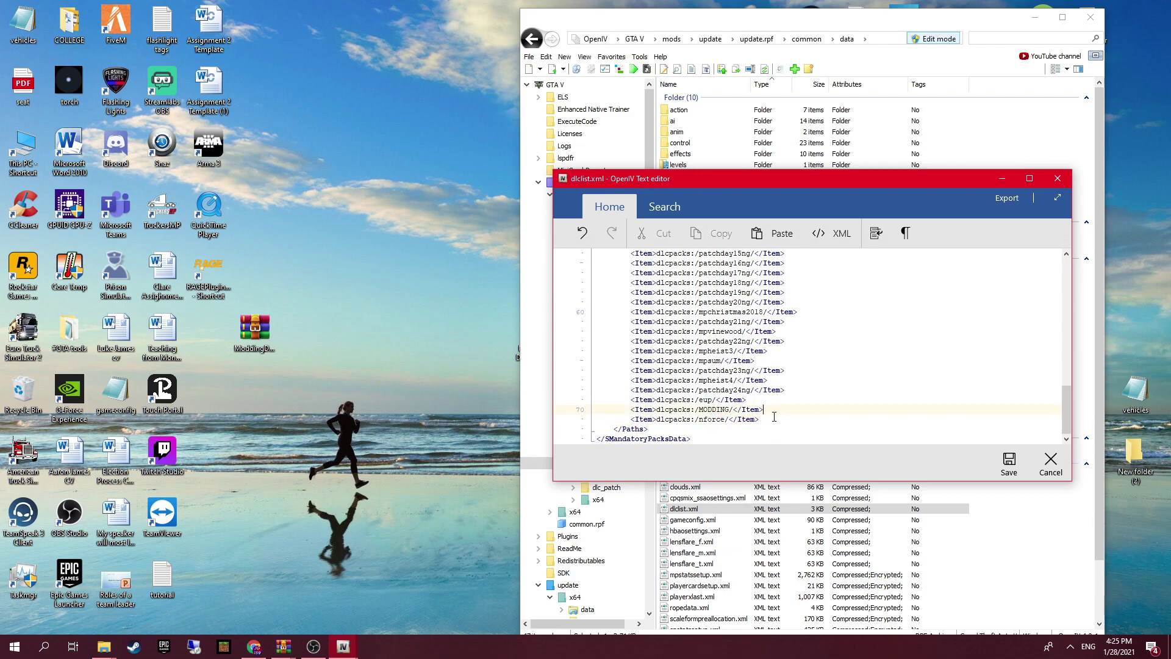
{"action": "left_click_drag", "start_coordinate": [632, 409], "coordinate": [773, 409]}
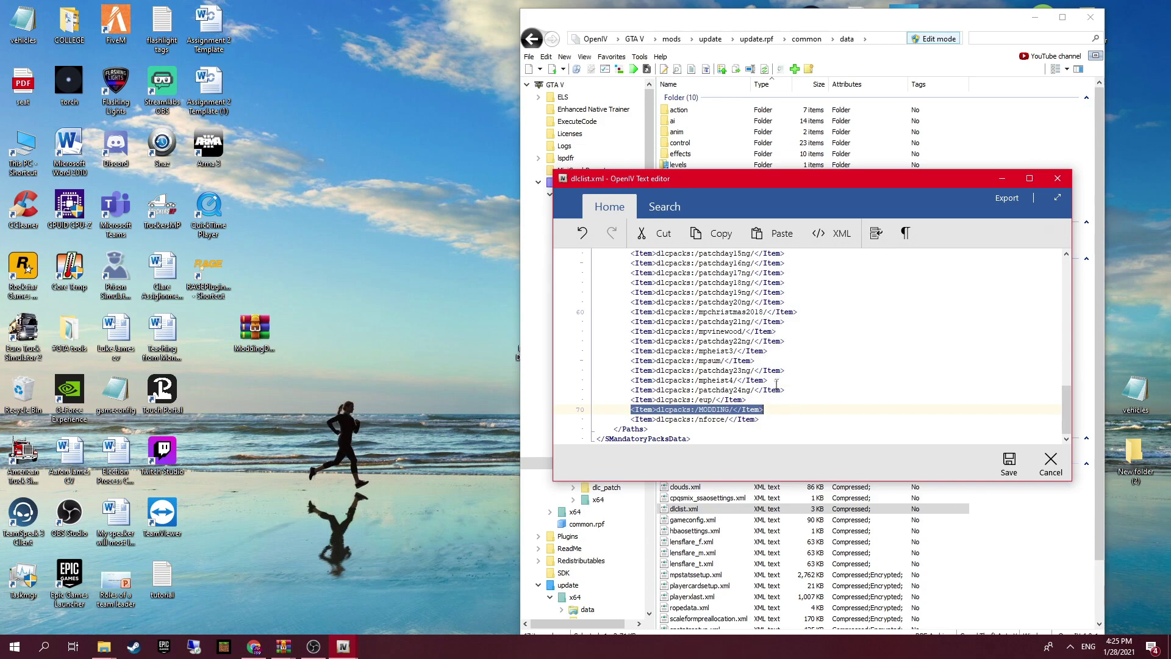
{"action": "left_click", "coordinate": [776, 415]}
{"action": "left_click_drag", "start_coordinate": [776, 412], "coordinate": [636, 412]}
{"action": "left_click", "coordinate": [1057, 178]}
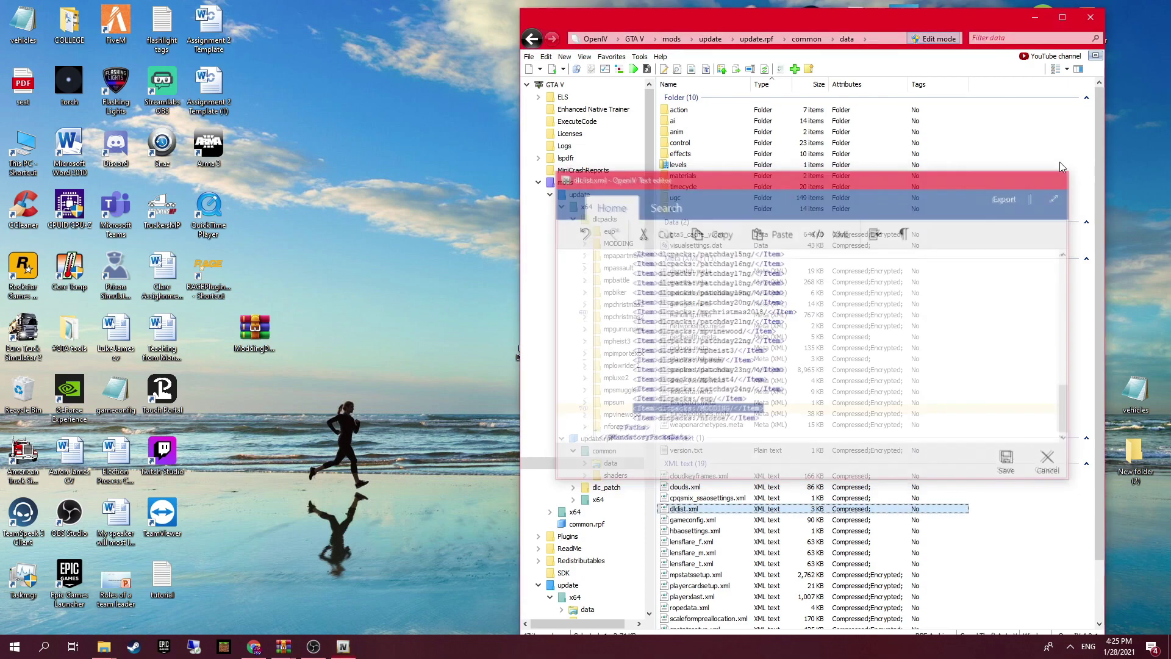
{"action": "right_click", "coordinate": [706, 508]}
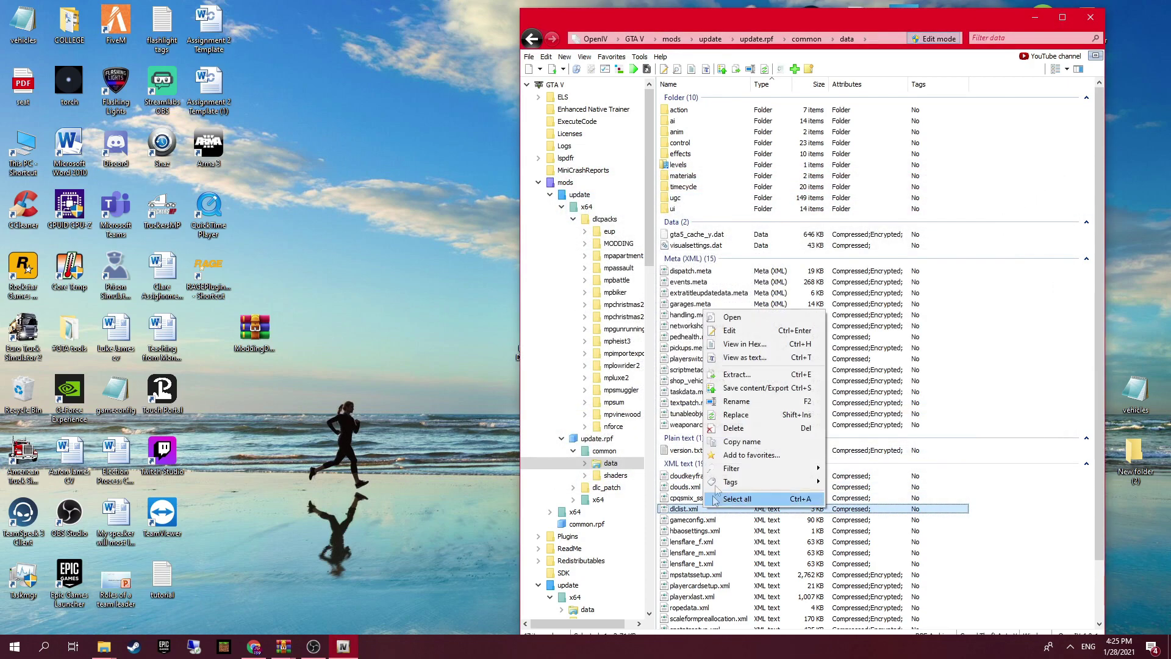
{"action": "left_click", "coordinate": [698, 162]}
- Open the dlcpacks folder under mods\update\x64 in OpenIV
{"action": "double_click", "coordinate": [595, 183]}
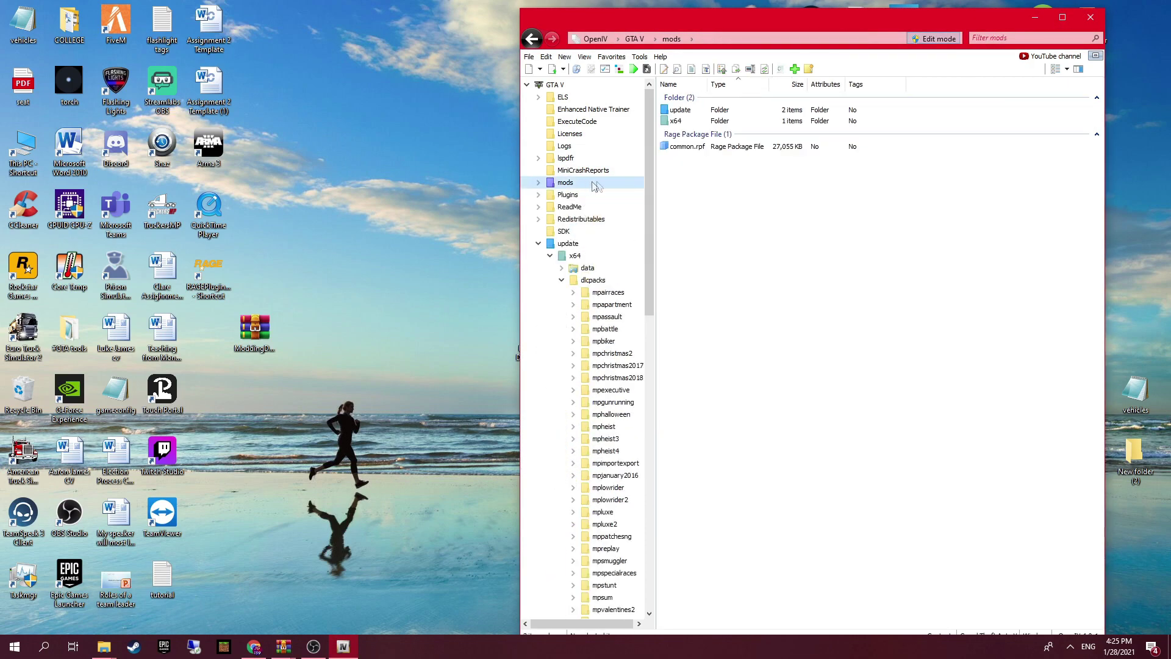
{"action": "double_click", "coordinate": [696, 110]}
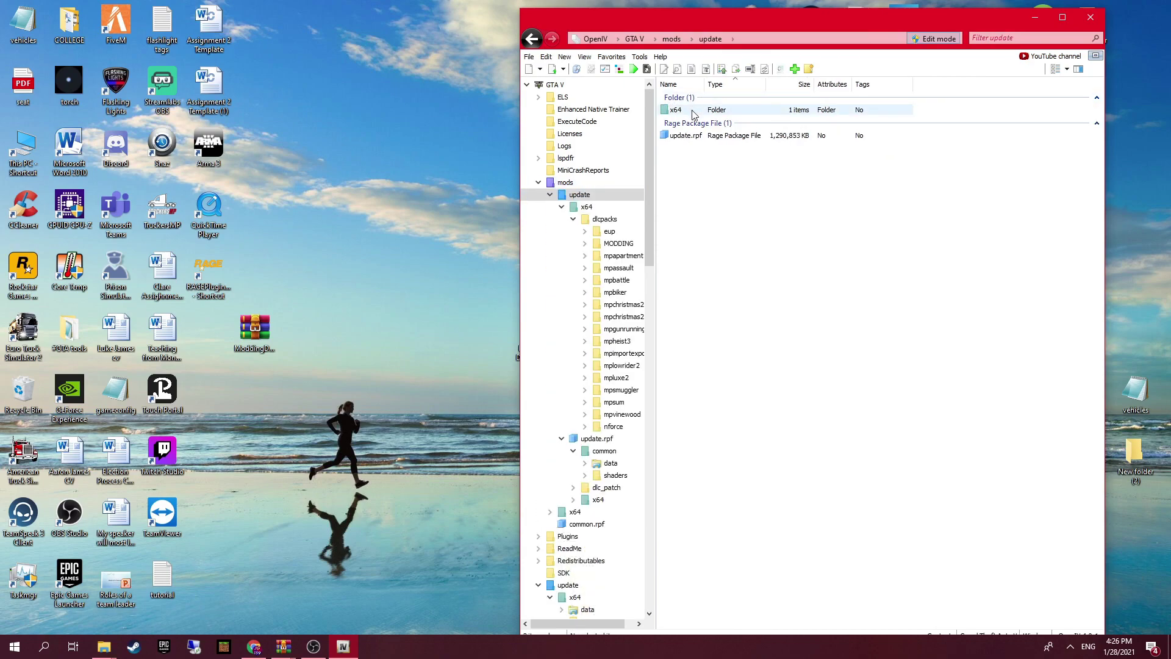
{"action": "double_click", "coordinate": [677, 136]}
{"action": "left_click", "coordinate": [533, 40]}
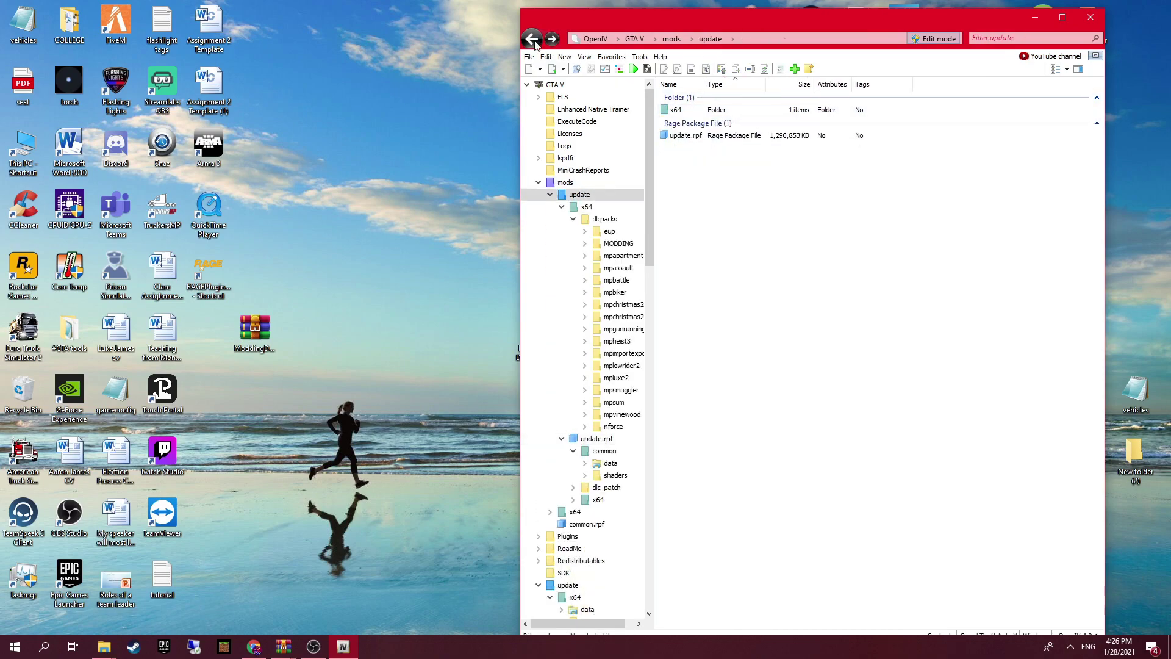
{"action": "left_click", "coordinate": [701, 111]}
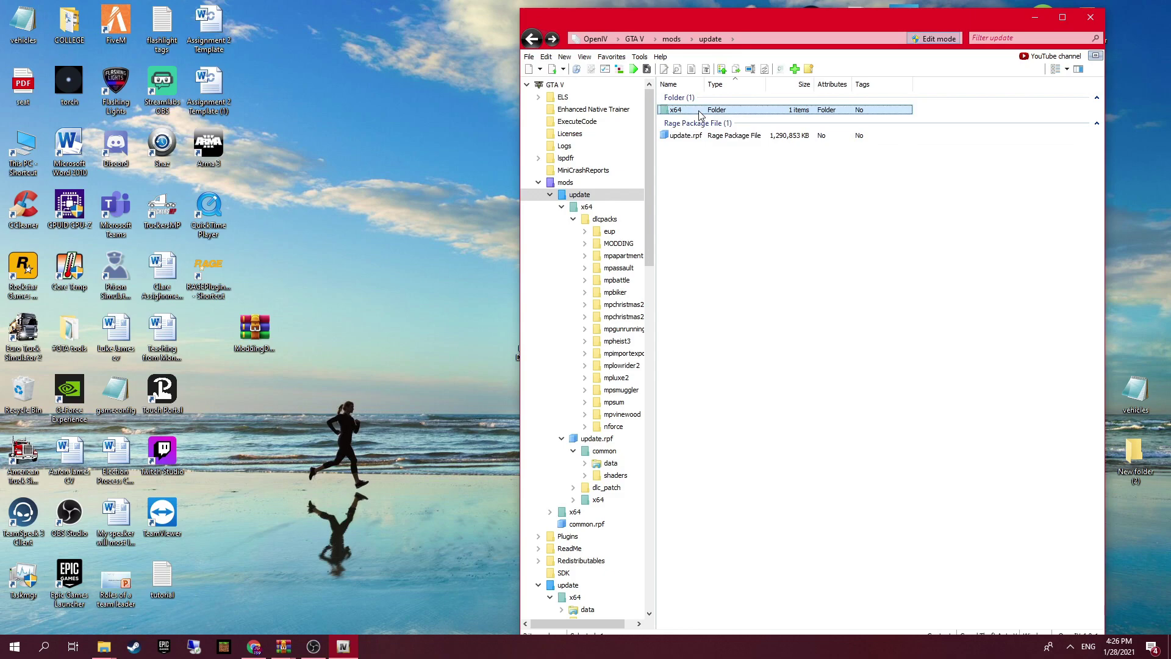
{"action": "double_click", "coordinate": [700, 113]}
{"action": "double_click", "coordinate": [698, 111]}
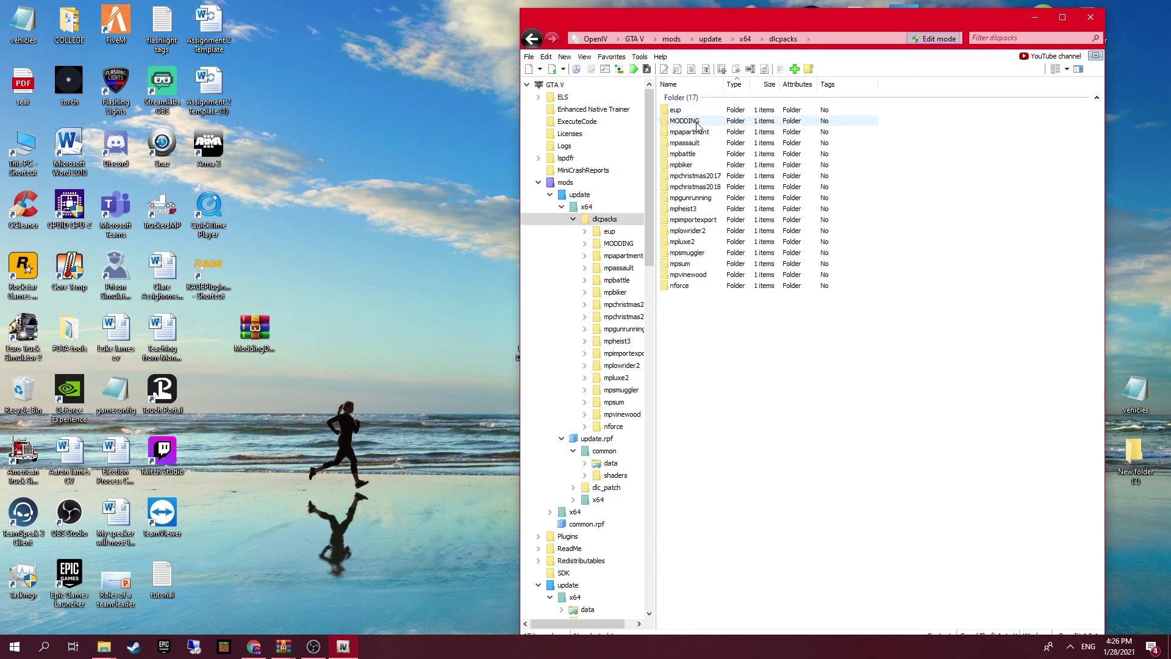
- Open vehicles.rpf under x64\levels\gta5 inside the MODDING pack's dlc.rpf
{"action": "double_click", "coordinate": [697, 122]}
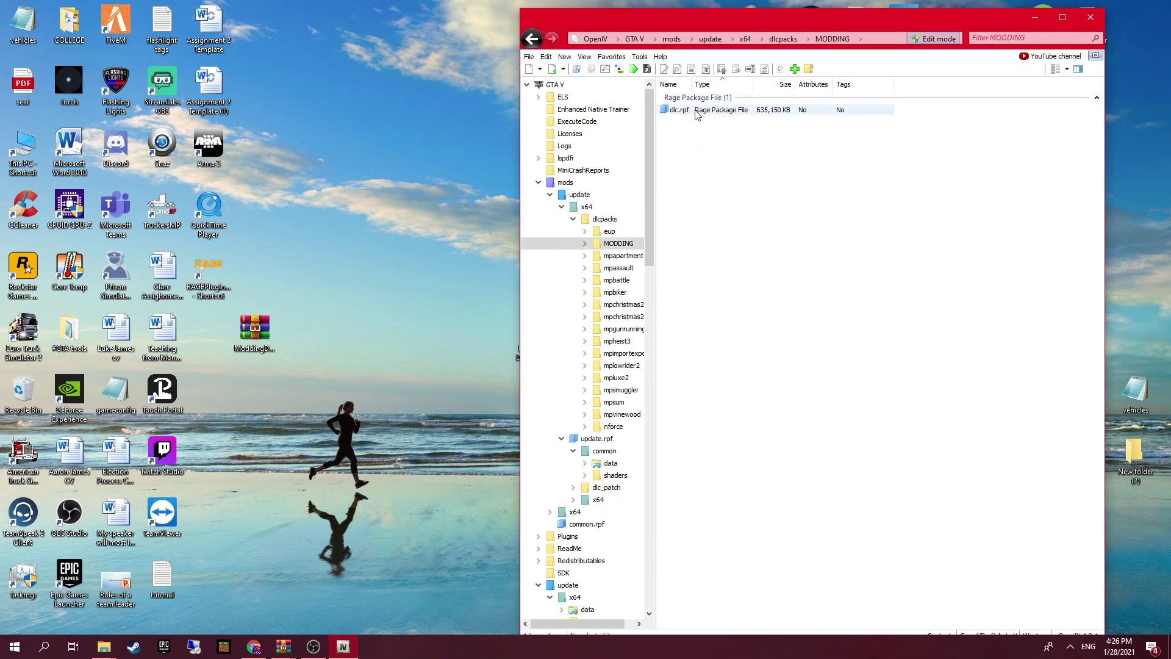
{"action": "double_click", "coordinate": [693, 122]}
{"action": "double_click", "coordinate": [693, 122]}
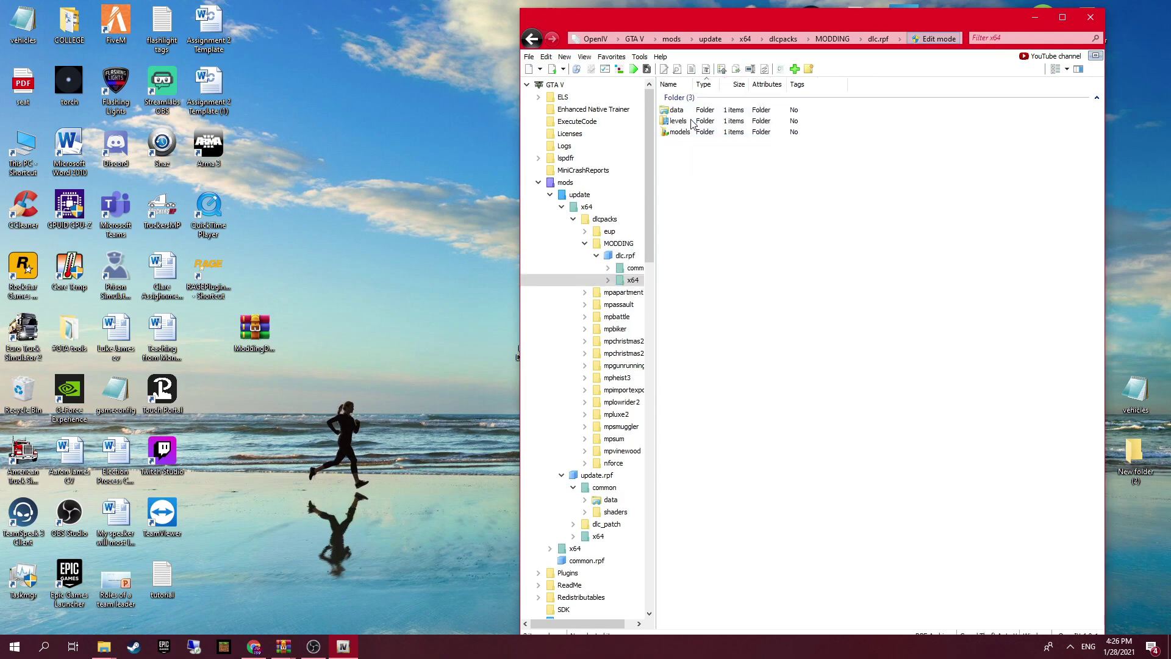
{"action": "left_click", "coordinate": [695, 122]}
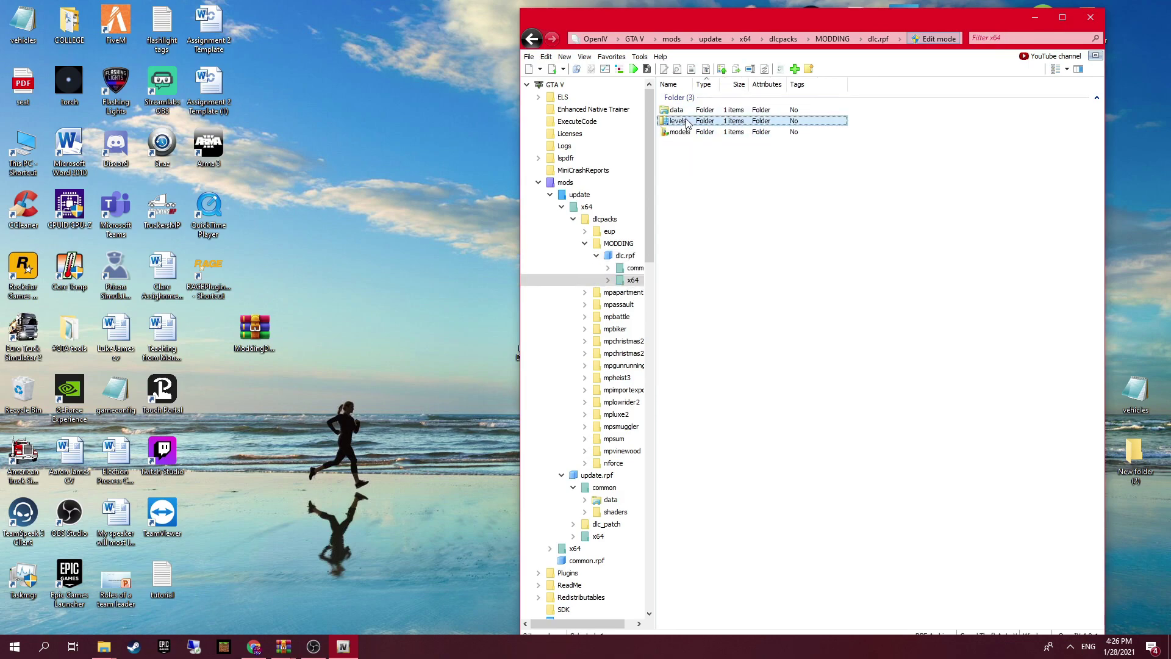
{"action": "double_click", "coordinate": [748, 122]}
{"action": "double_click", "coordinate": [707, 111]}
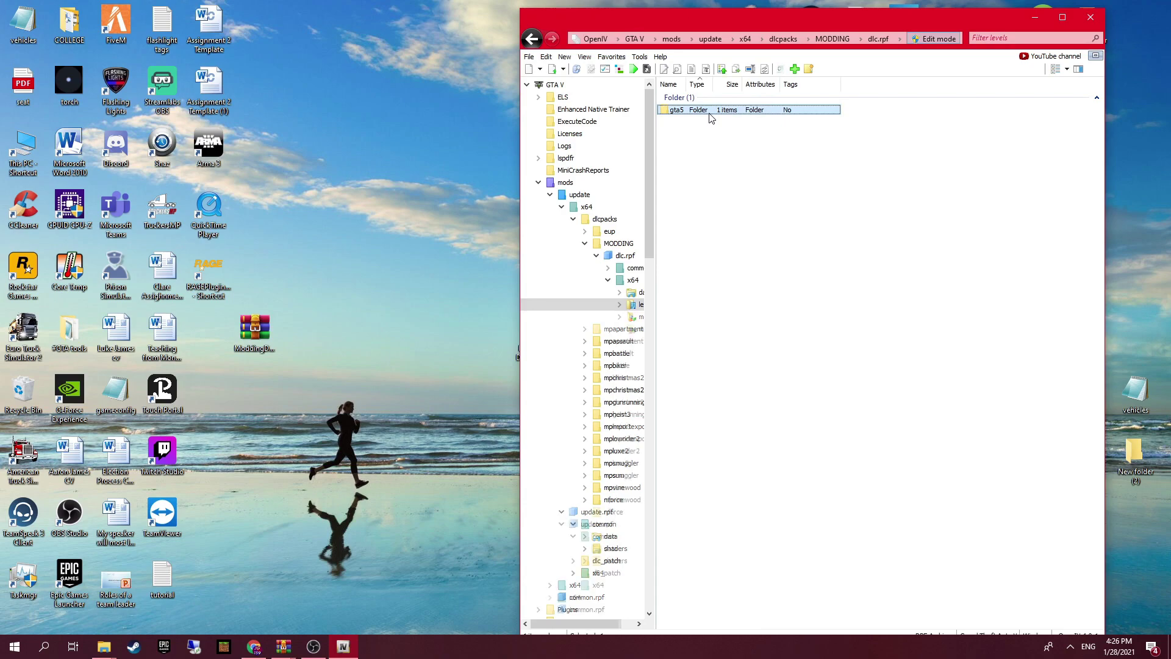
{"action": "double_click", "coordinate": [707, 111]}
{"action": "double_click", "coordinate": [708, 112]}
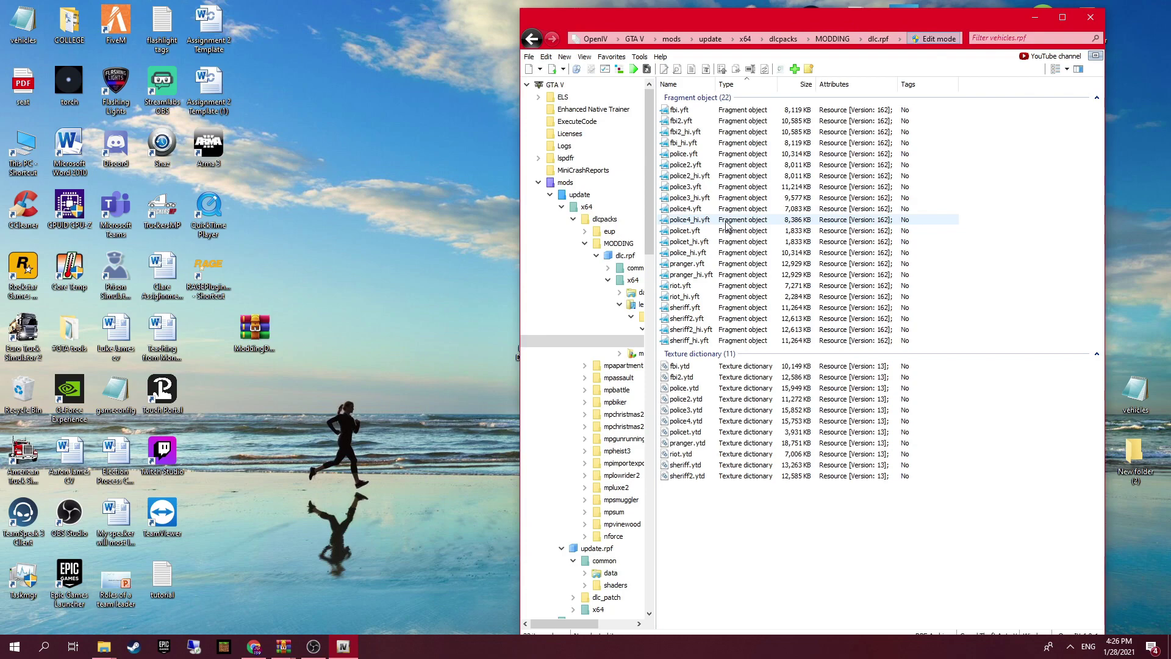
- Open the _ELS__LSPD_Legacy_Pack_1.4.0 archive from the Downloads folder in WinRAR and put File Explorer away
{"action": "left_click", "coordinate": [284, 647]}
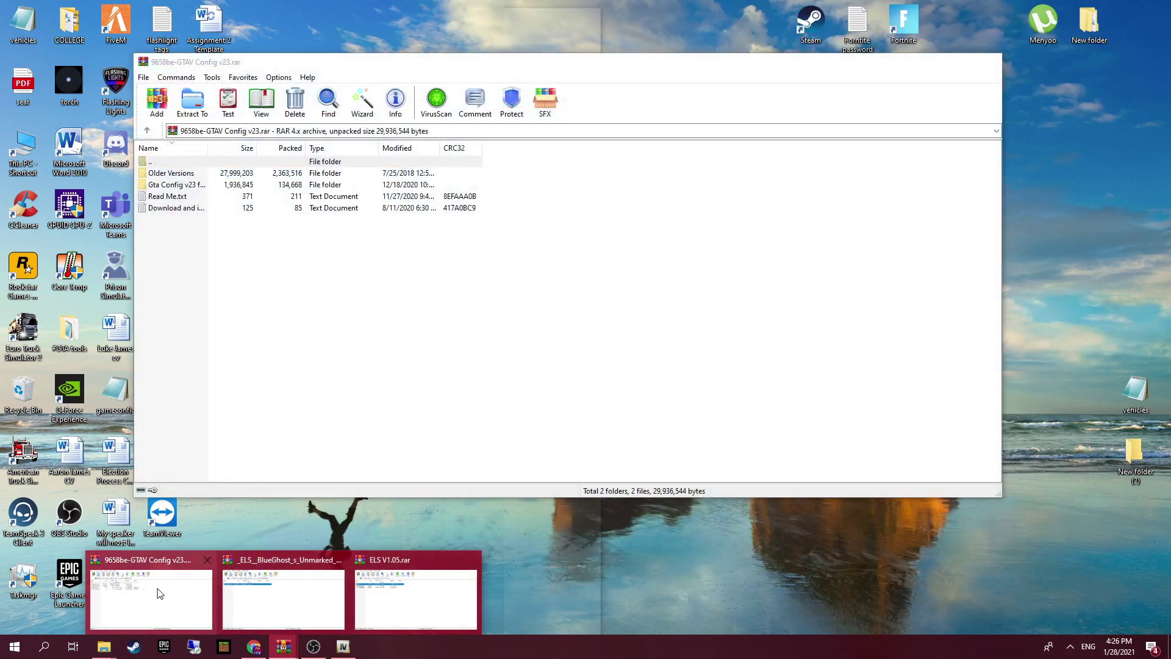
{"action": "left_click", "coordinate": [183, 607]}
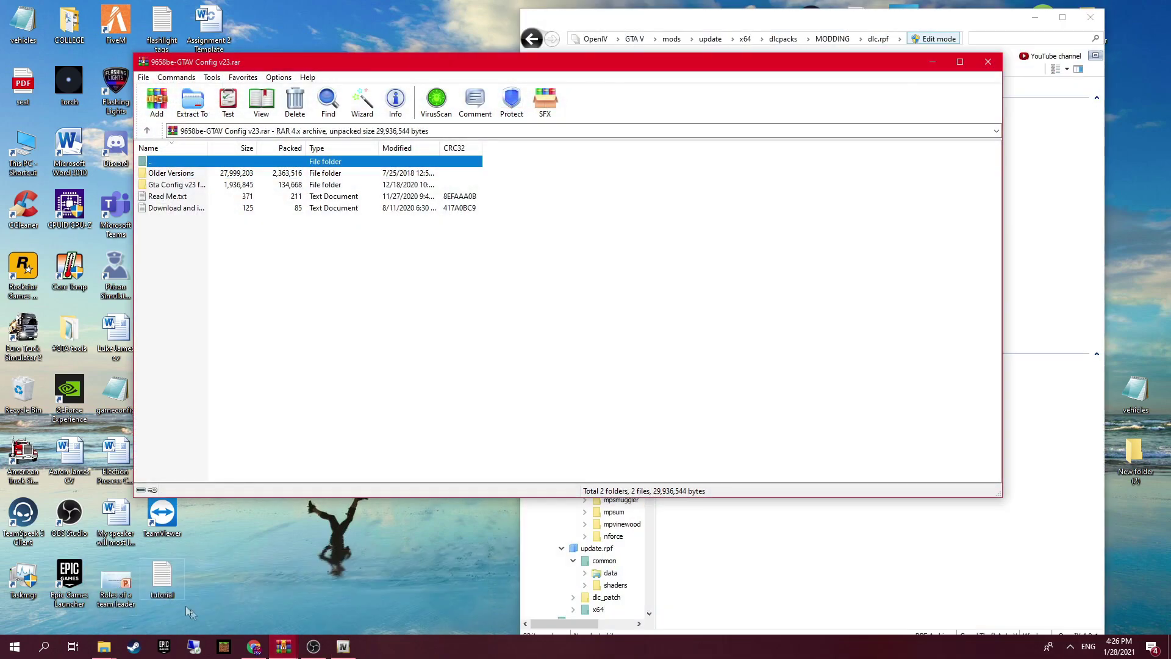
{"action": "left_click", "coordinate": [284, 646]}
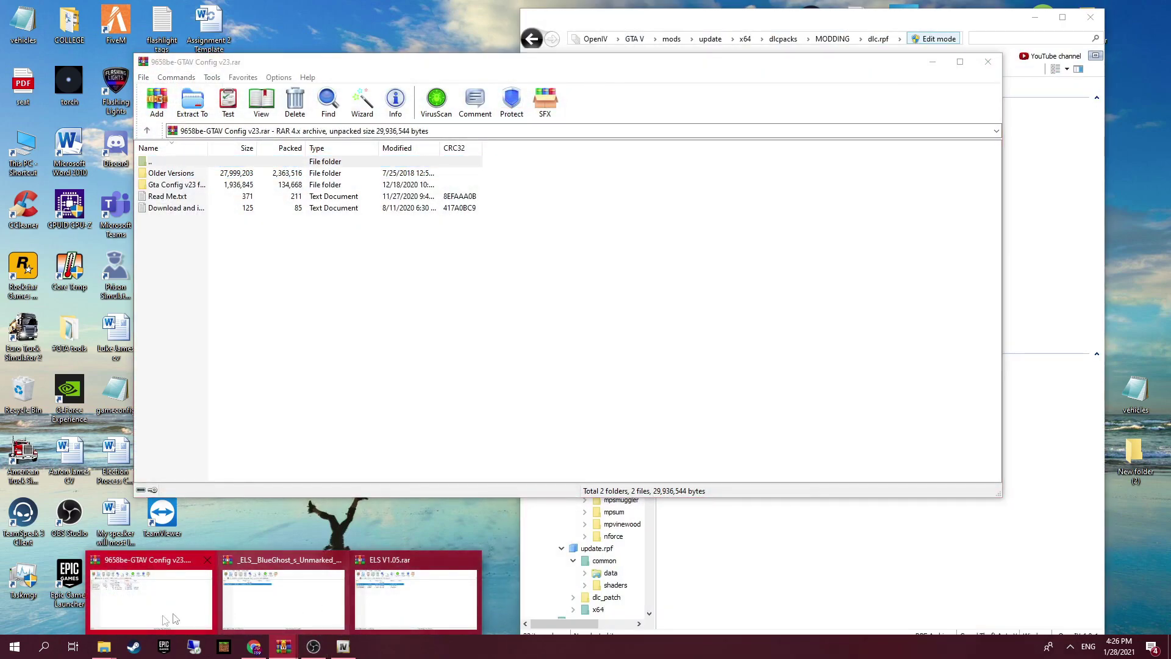
{"action": "mouse_move", "coordinate": [102, 651]}
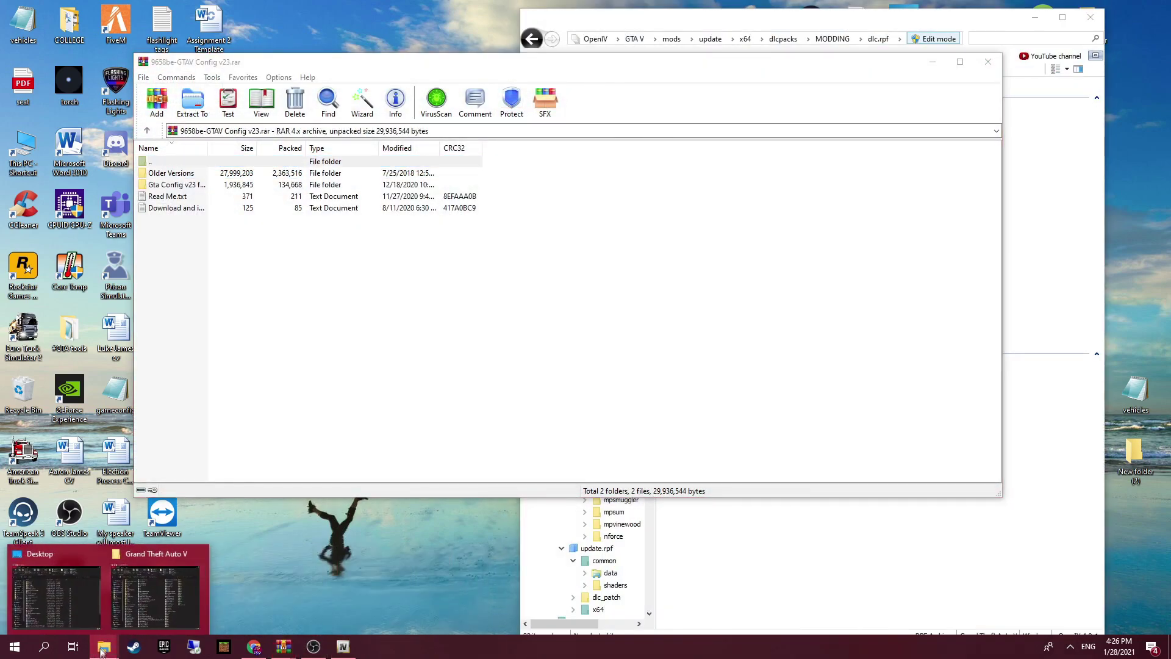
{"action": "left_click", "coordinate": [82, 610]}
{"action": "left_click", "coordinate": [425, 219]}
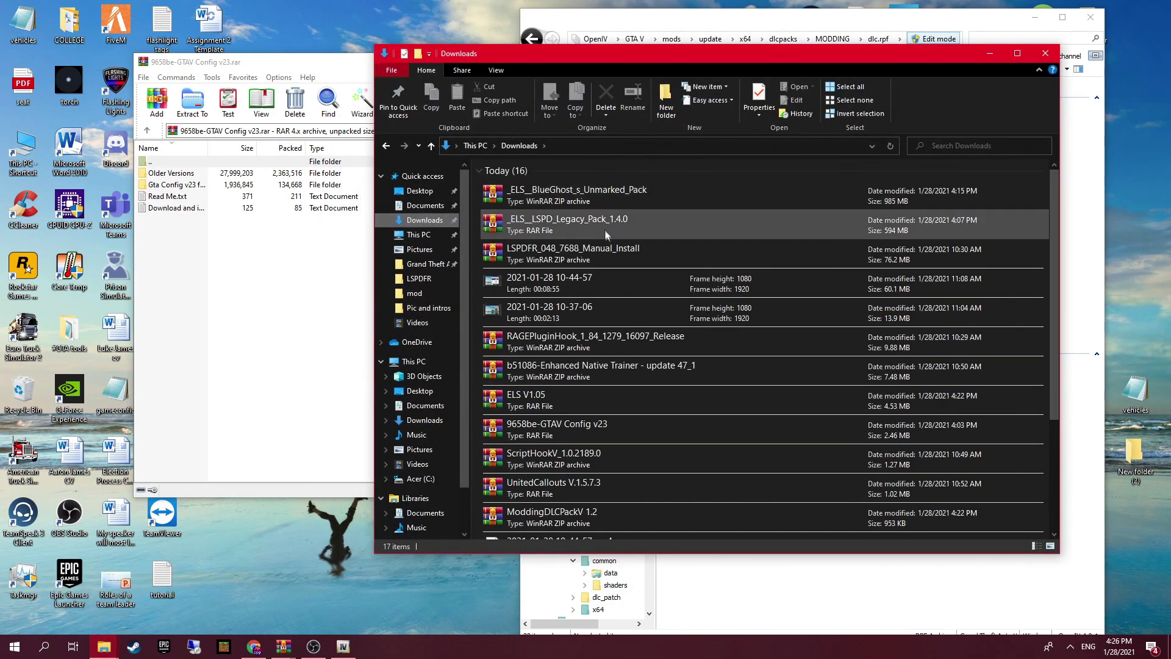
{"action": "left_click", "coordinate": [617, 227]}
{"action": "left_click", "coordinate": [994, 55]}
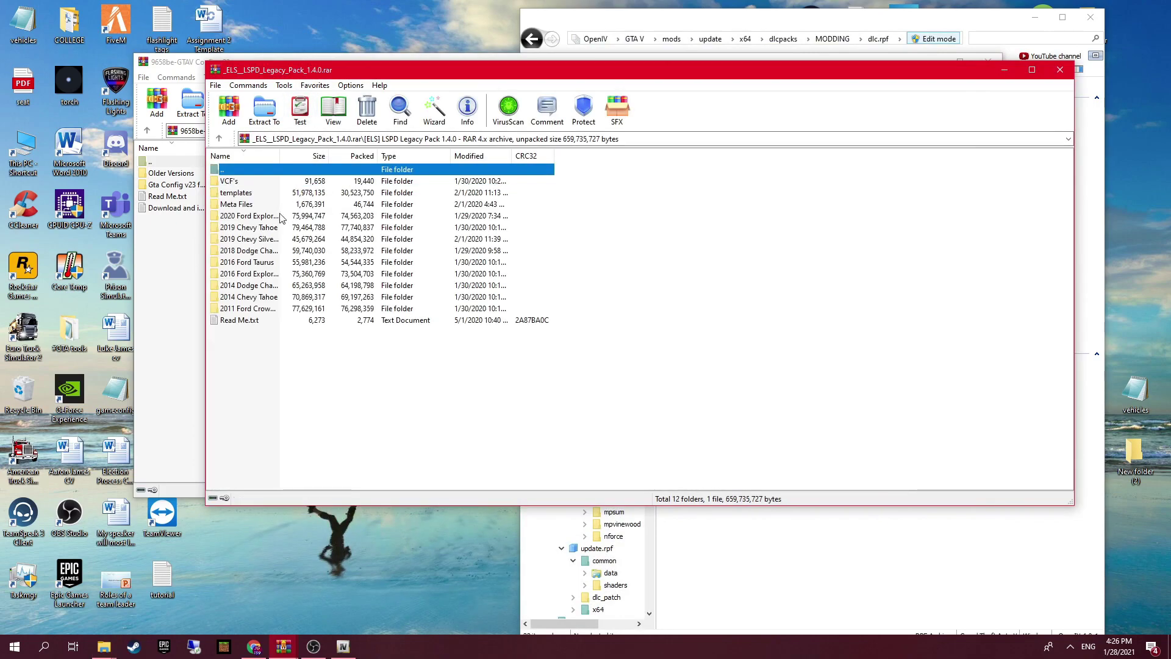
- Arrange the LSPD Legacy Pack archive window and the OpenIV window side by side, filling the screen
{"action": "left_click_drag", "start_coordinate": [874, 61], "coordinate": [649, 105]}
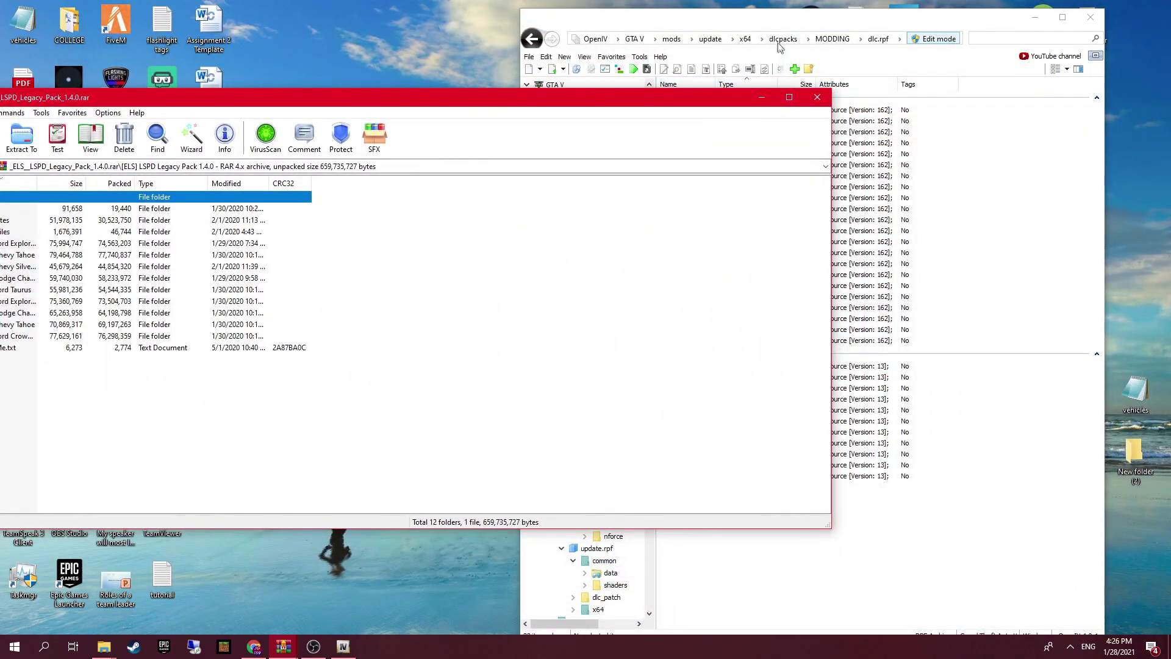
{"action": "left_click_drag", "start_coordinate": [774, 17], "coordinate": [871, 5]}
{"action": "left_click_drag", "start_coordinate": [304, 105], "coordinate": [2, 191]}
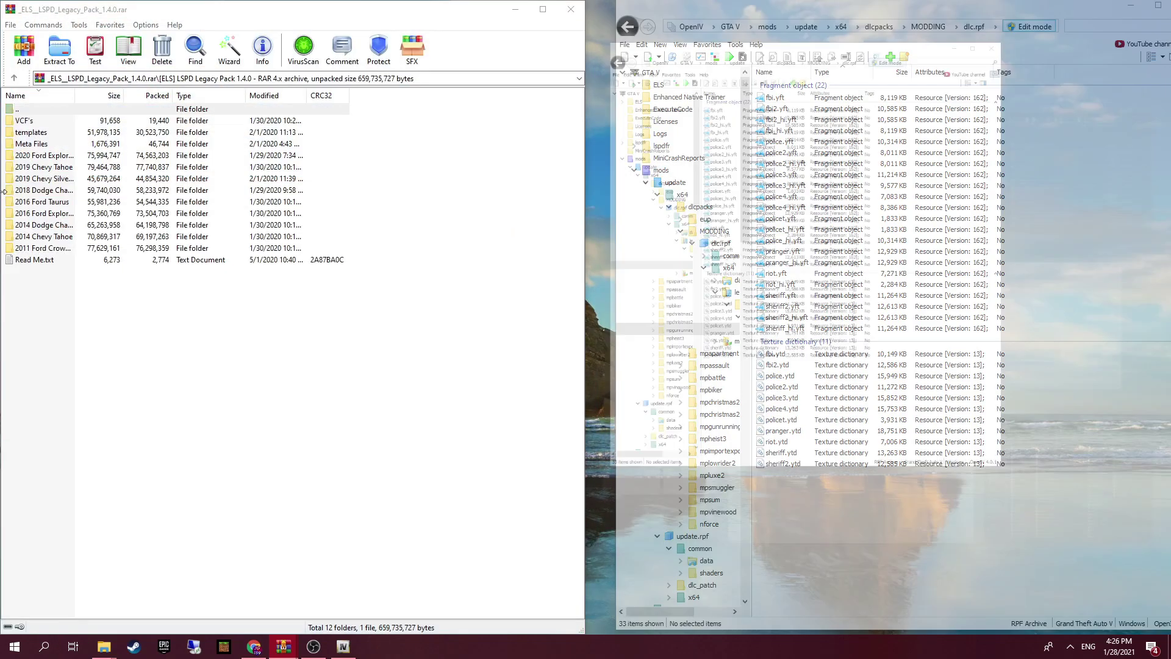
{"action": "left_click", "coordinate": [653, 171]}
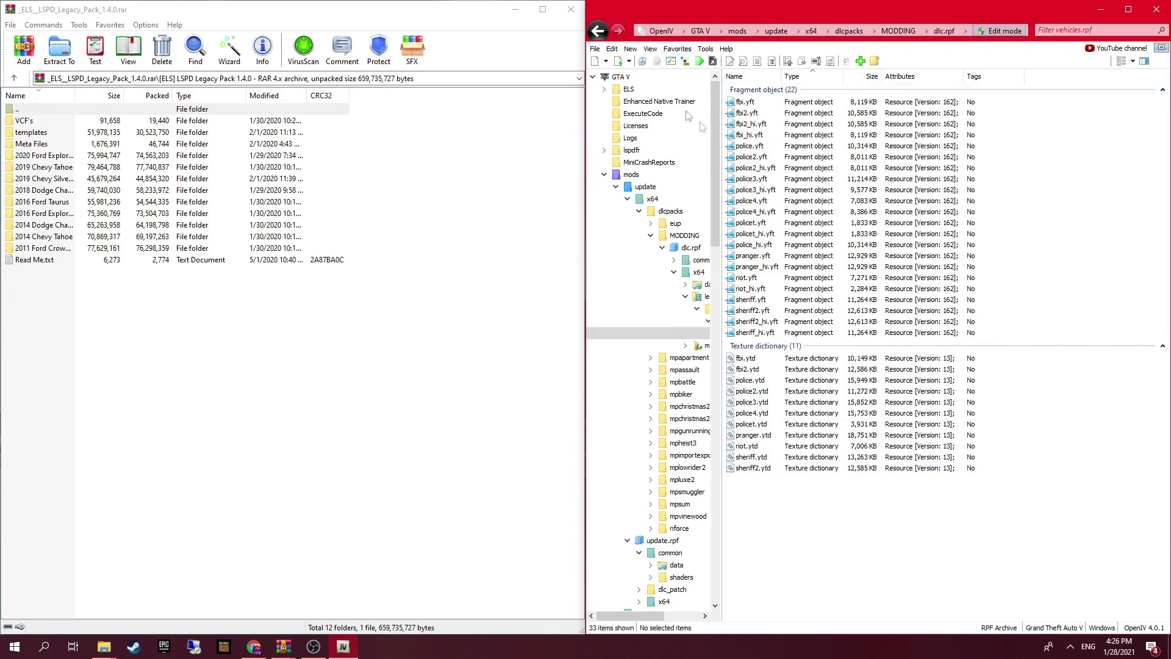
- Copy police3_hi.yft, police3.ytd and police3.yft from the archive's 2020 Ford Explorer folder into the MODDING pack's vehicles.rpf
{"action": "left_click", "coordinate": [803, 256]}
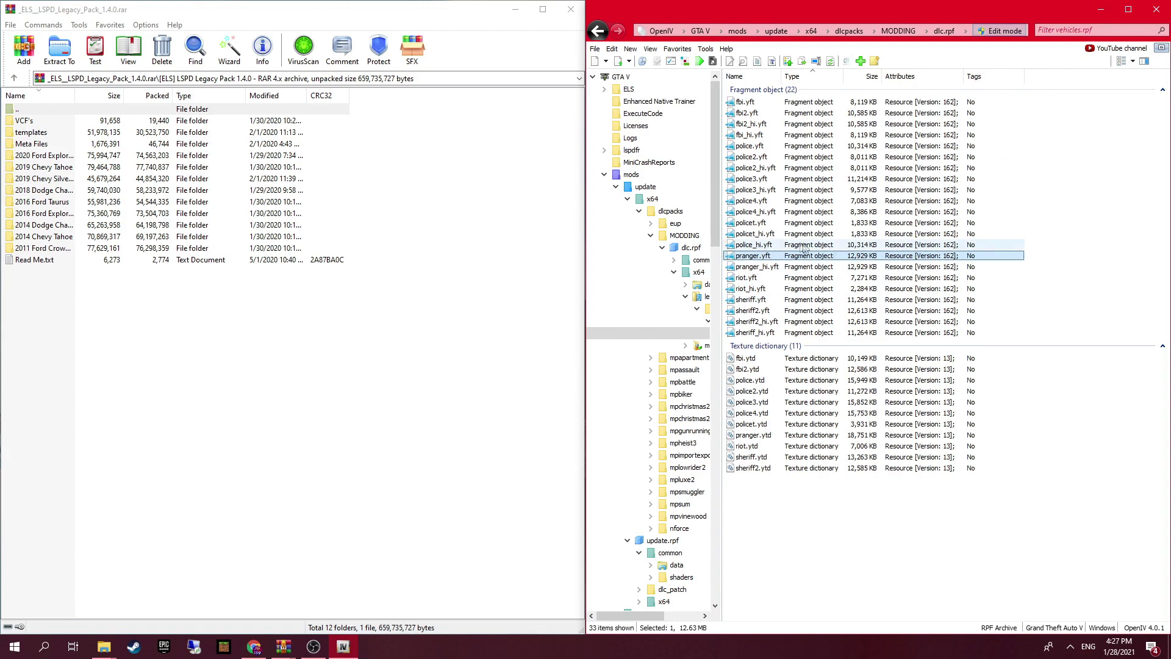
{"action": "left_click", "coordinate": [765, 103]}
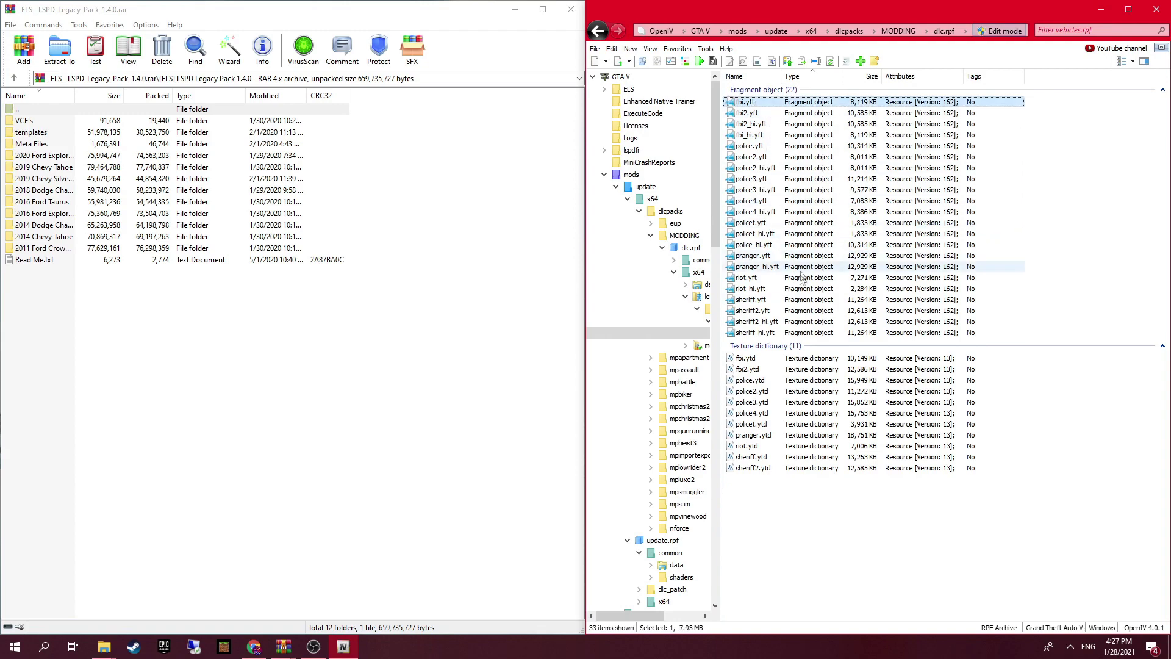
{"action": "double_click", "coordinate": [37, 156]}
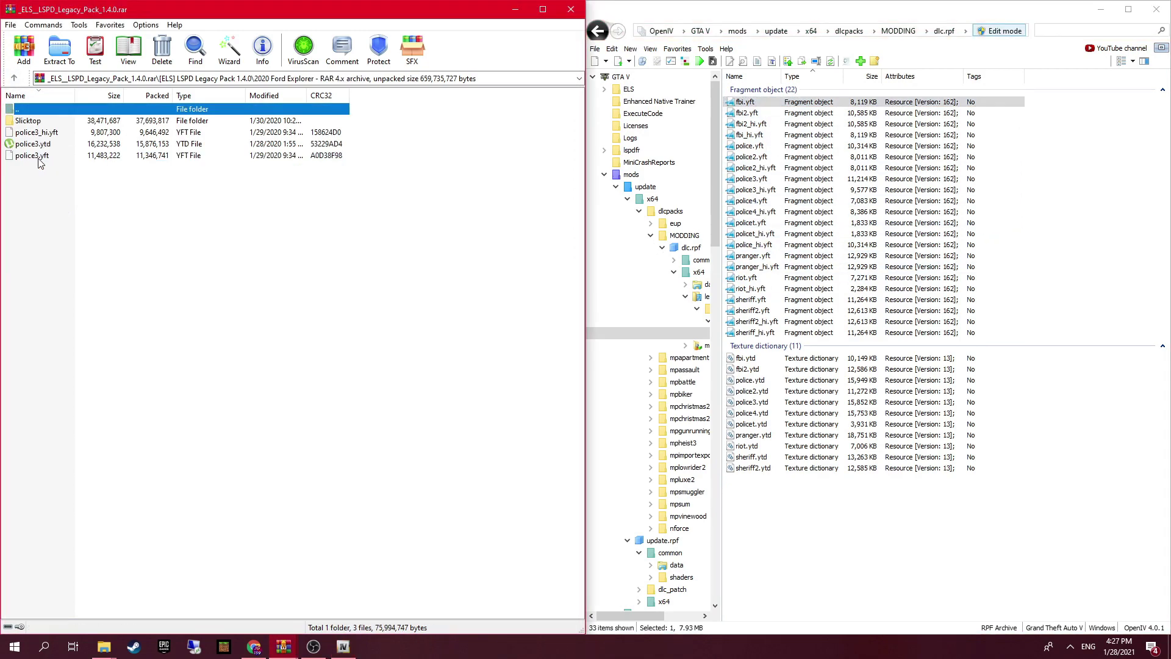
{"action": "left_click", "coordinate": [46, 134]}
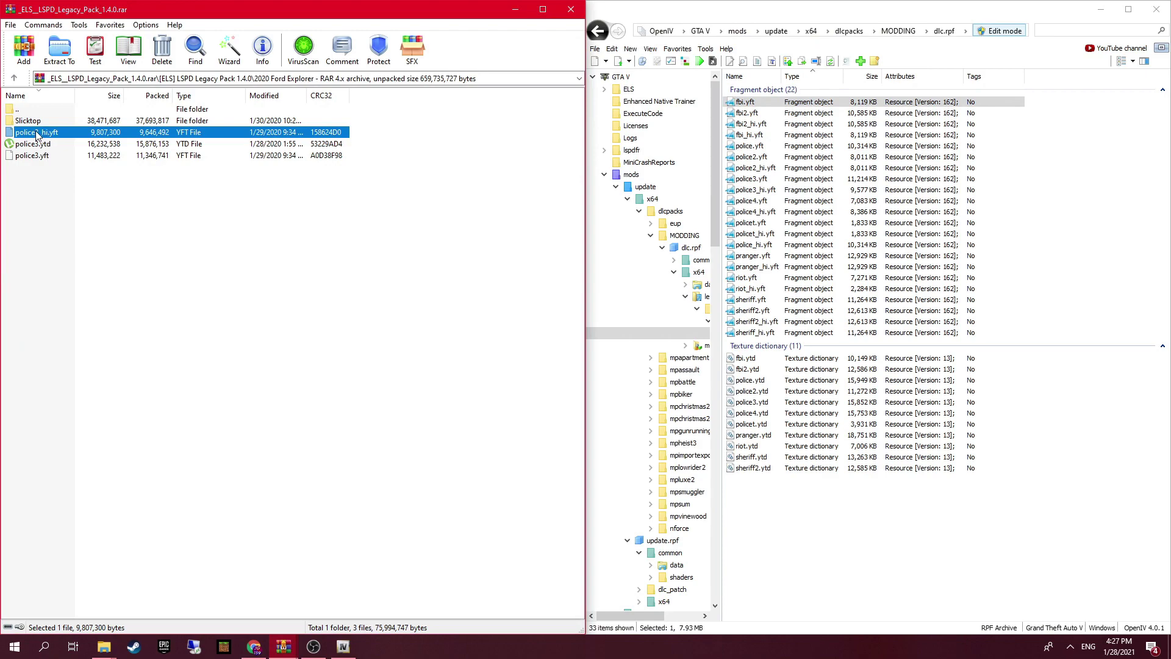
{"action": "left_click", "coordinate": [42, 160], "text": "shift"}
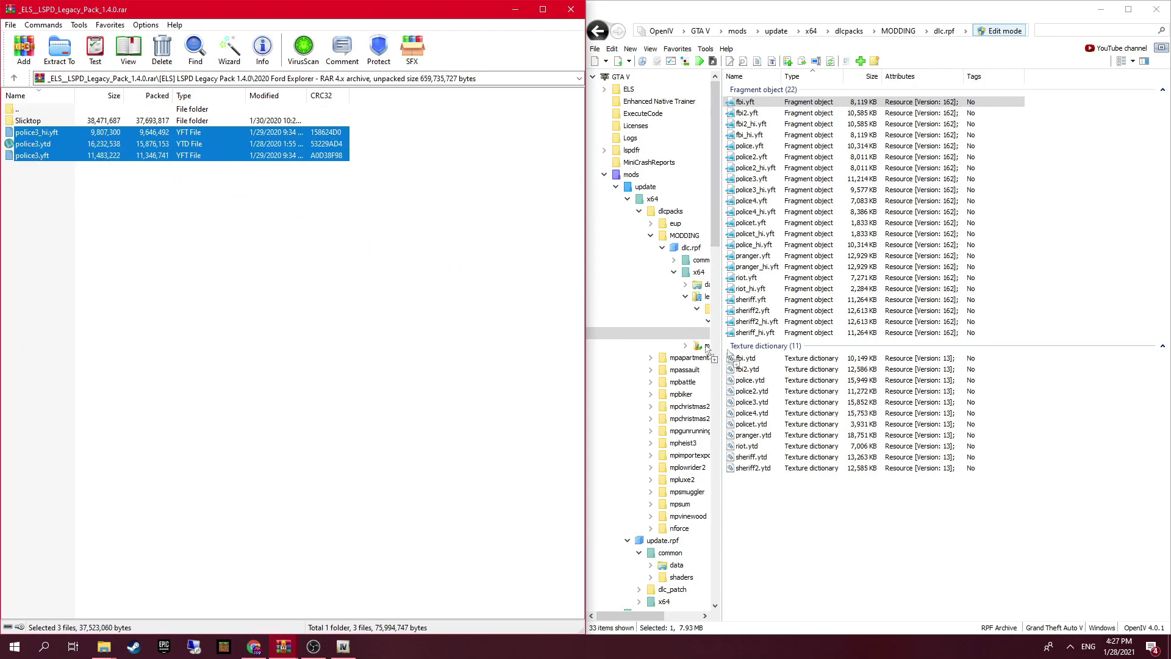
{"action": "left_click_drag", "start_coordinate": [1072, 350], "coordinate": [1073, 305]}
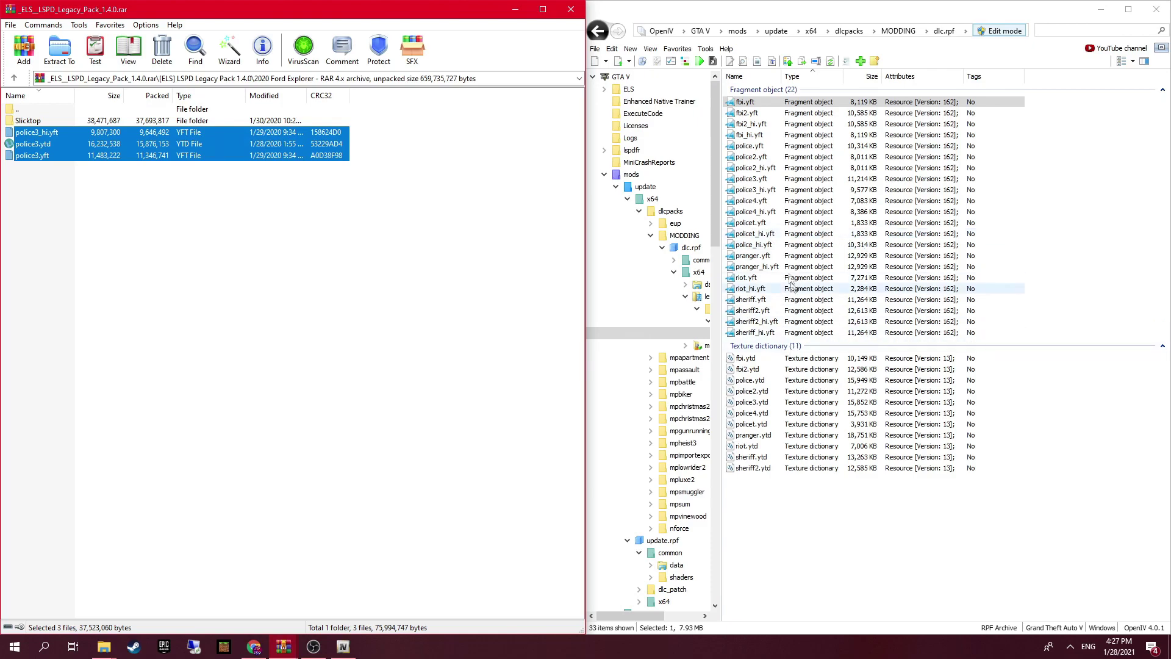
- Preview police3.yft from vehicles.rpf in the model viewer, rotate around the vehicle and close the preview
{"action": "left_click", "coordinate": [763, 179]}
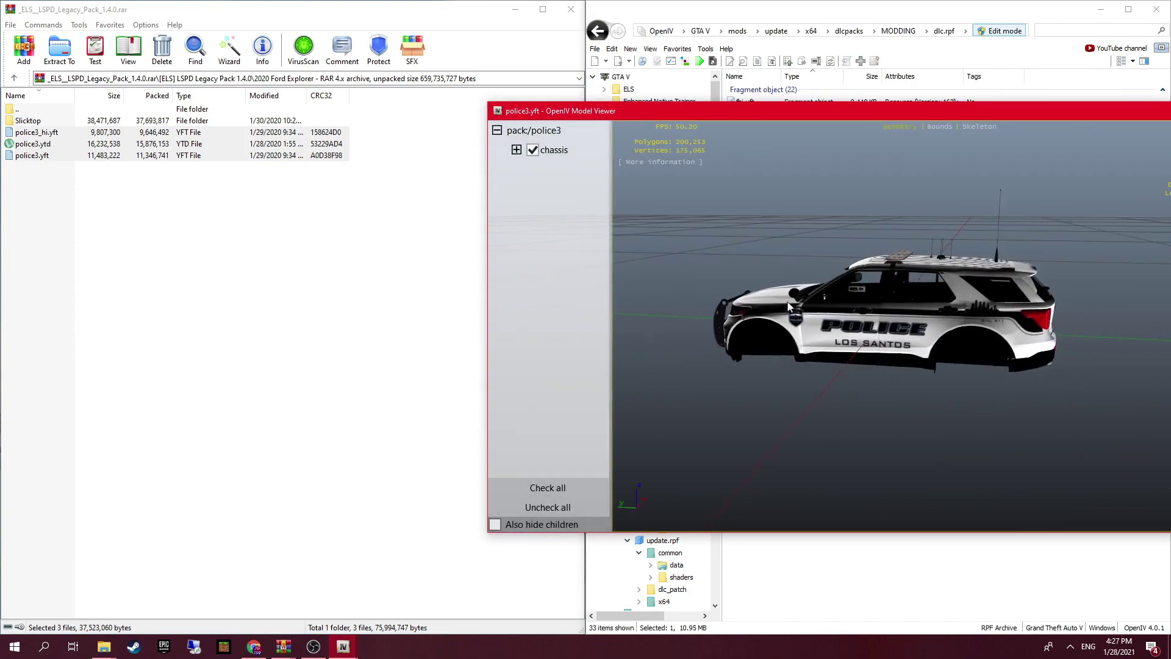
{"action": "left_click_drag", "start_coordinate": [710, 299], "coordinate": [732, 364]}
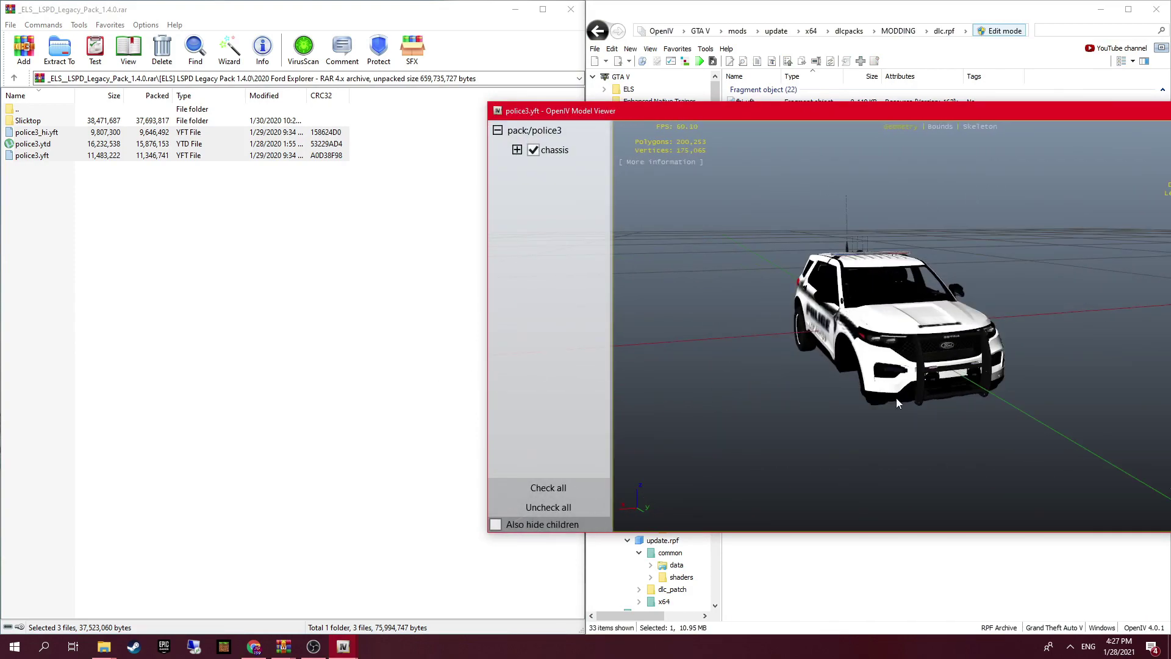
{"action": "key", "text": "Escape"}
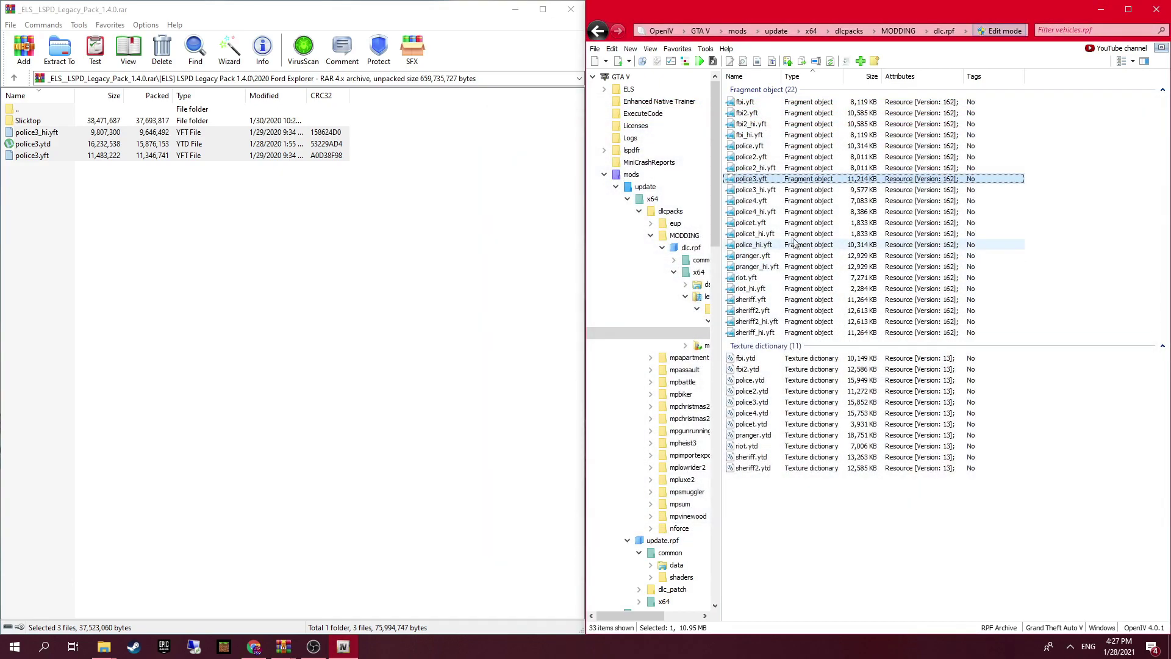
- Open weapons.rpf under x64\models\cdimages in the MODDING pack's dlc.rpf and preview the w_ar_assaultrifle.ydr model
{"action": "left_click", "coordinate": [599, 30]}
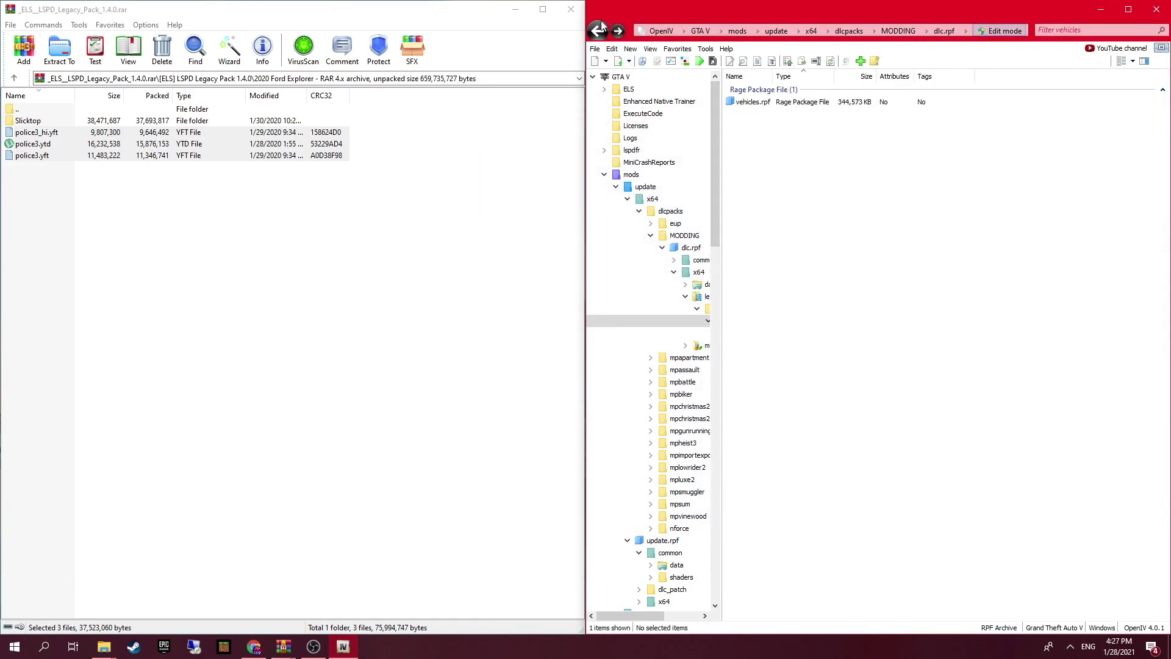
{"action": "left_click", "coordinate": [598, 30]}
{"action": "left_click", "coordinate": [598, 30]}
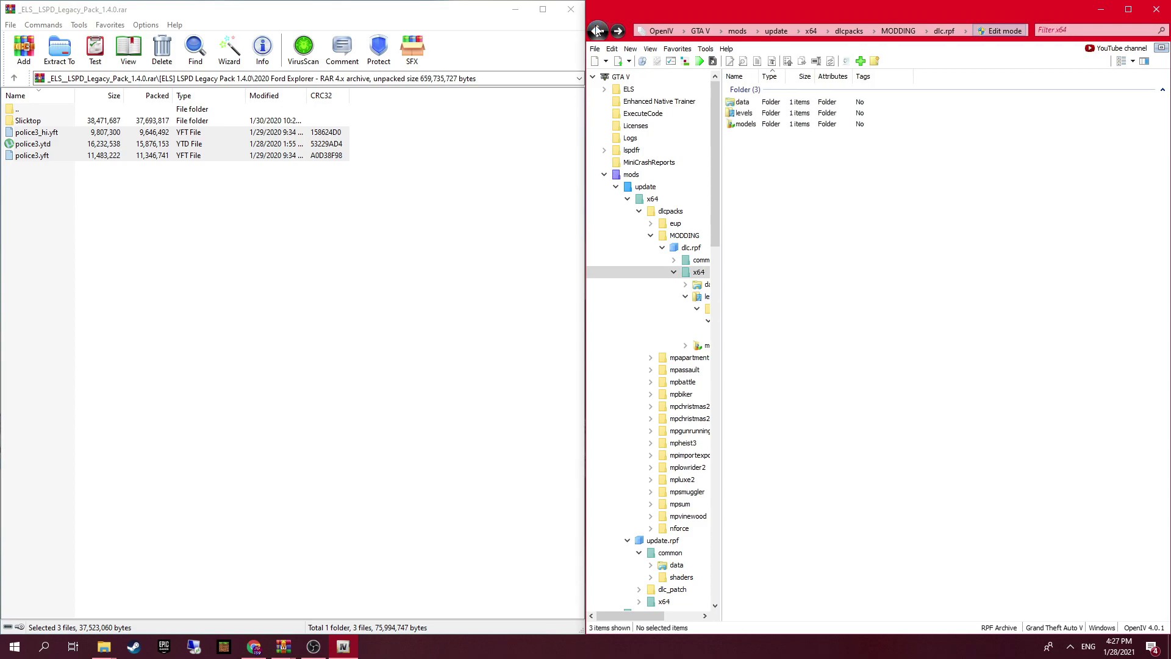
{"action": "double_click", "coordinate": [745, 124]}
{"action": "double_click", "coordinate": [775, 102]}
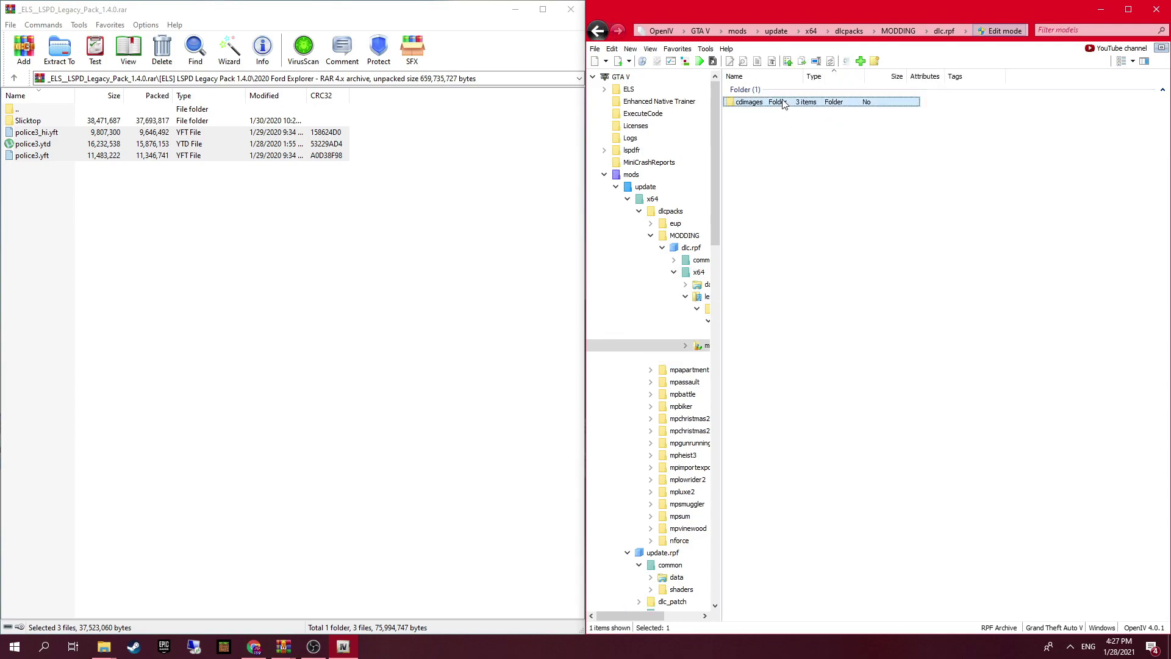
{"action": "double_click", "coordinate": [762, 124]}
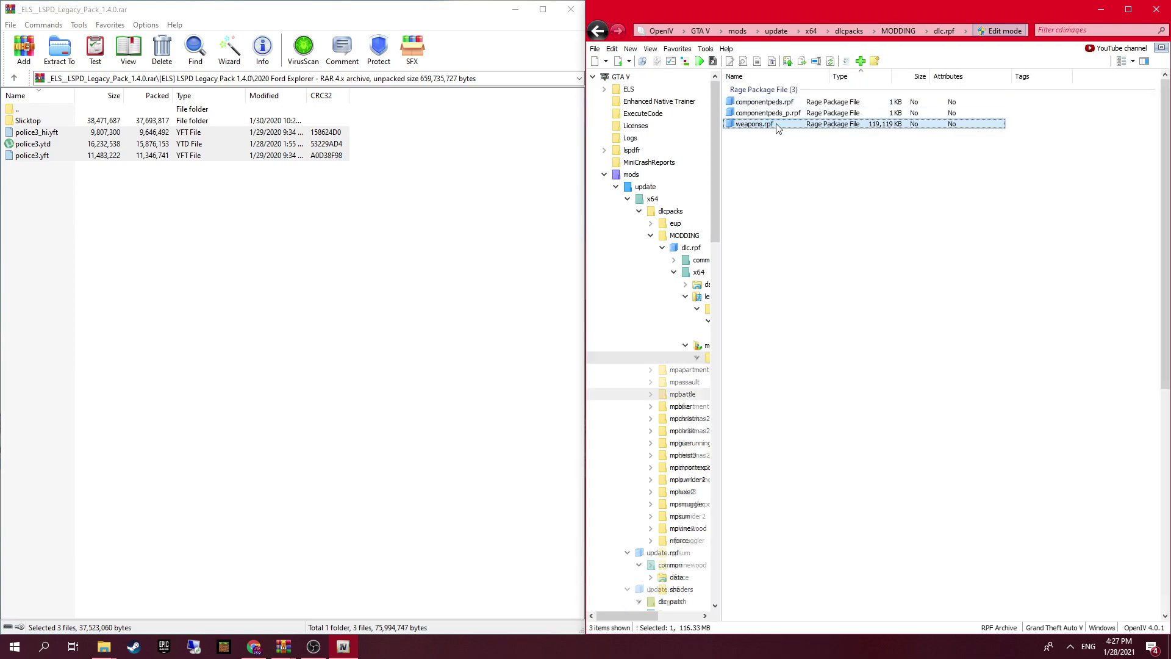
{"action": "left_click", "coordinate": [784, 103]}
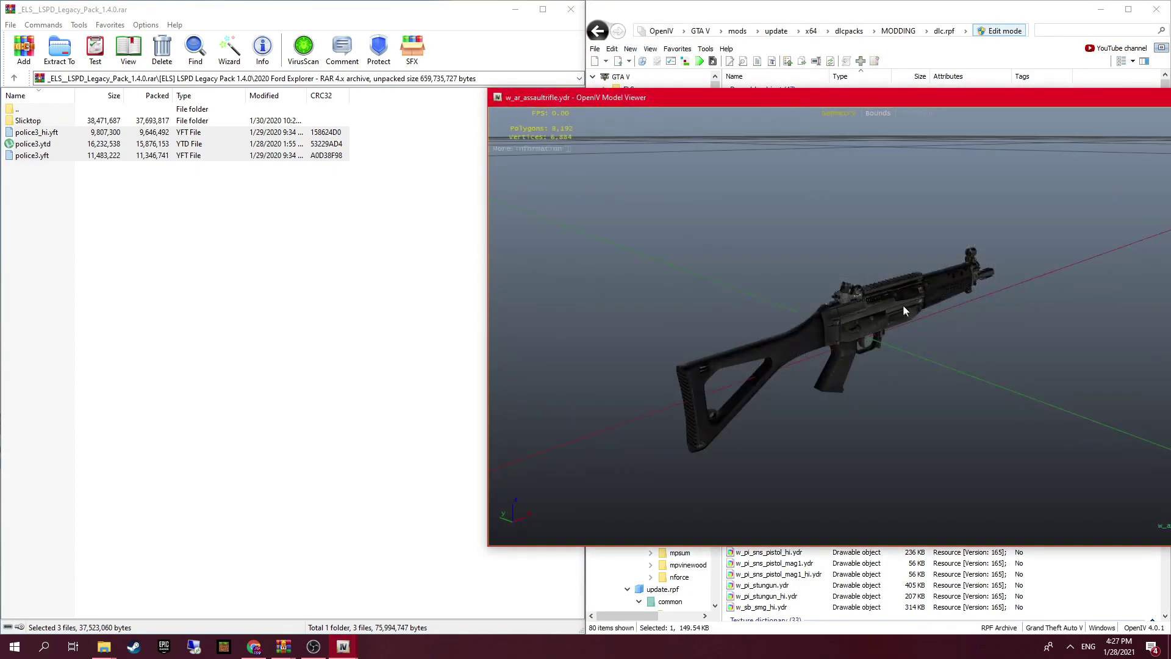
{"action": "left_click_drag", "start_coordinate": [903, 305], "coordinate": [939, 309]}
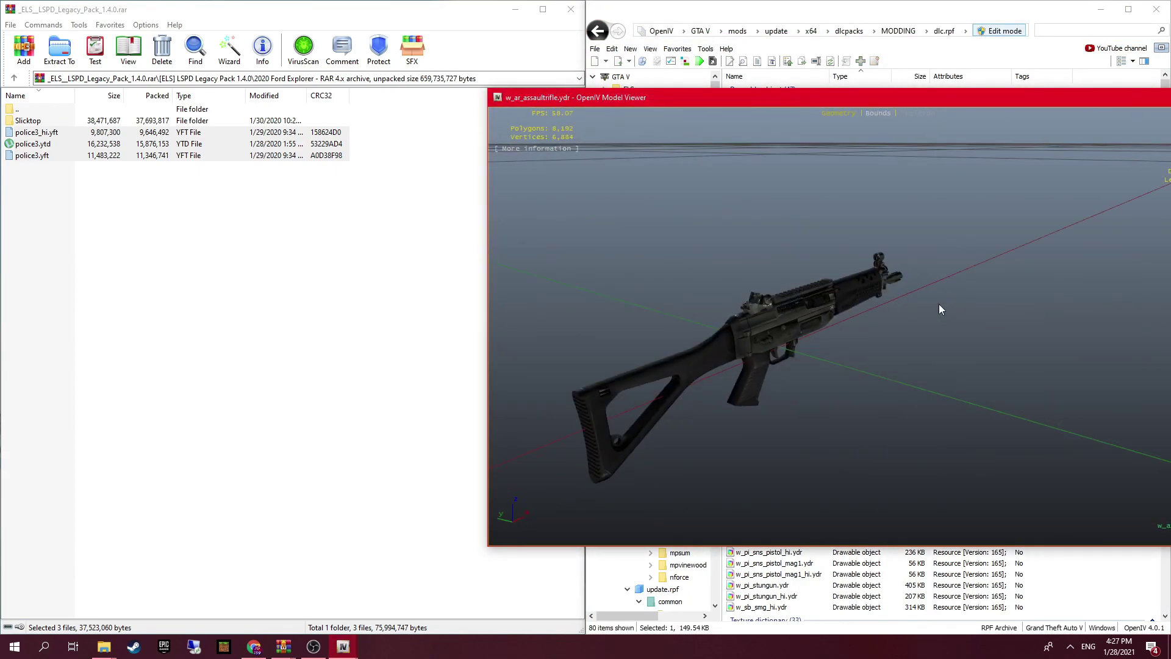
{"action": "key", "text": "Escape"}
- Check the contents of componentpeds.rpf in cdimages and of the x64\data folder in the MODDING pack
{"action": "left_click", "coordinate": [598, 31]}
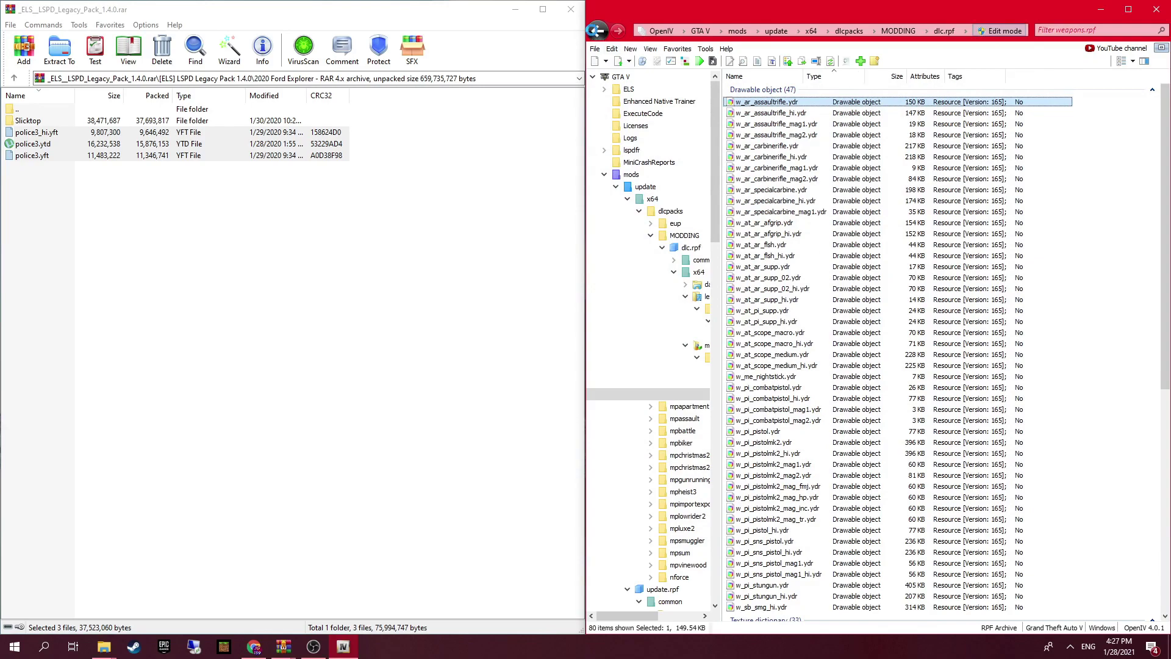
{"action": "double_click", "coordinate": [762, 103]}
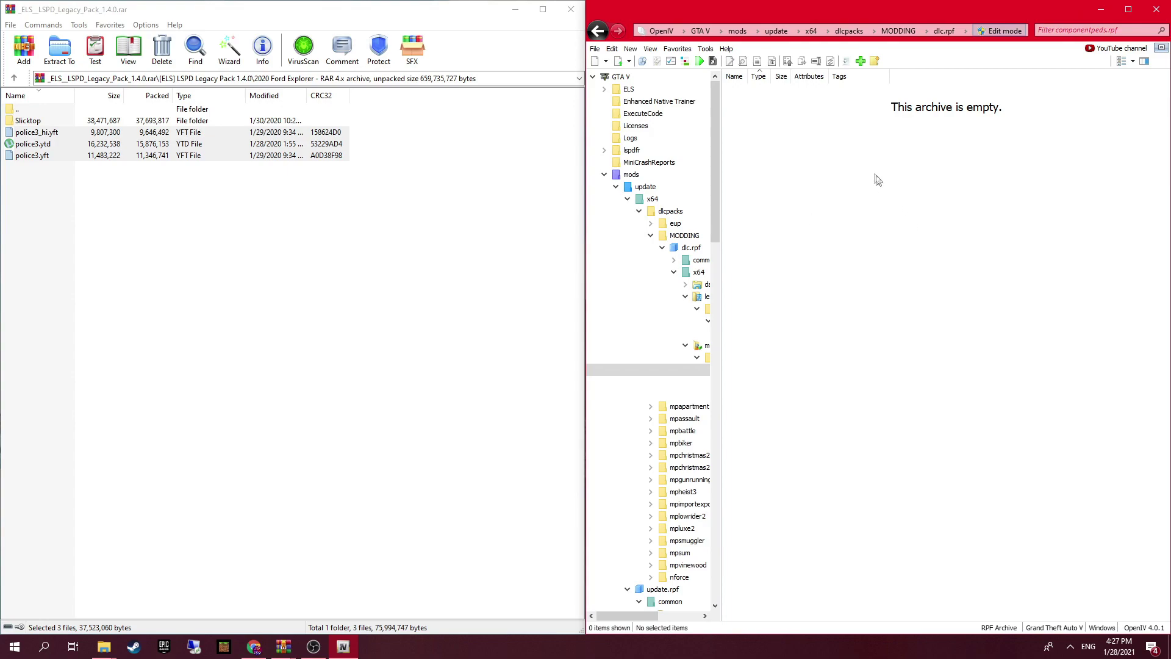
{"action": "left_click", "coordinate": [595, 32]}
{"action": "left_click", "coordinate": [595, 32]}
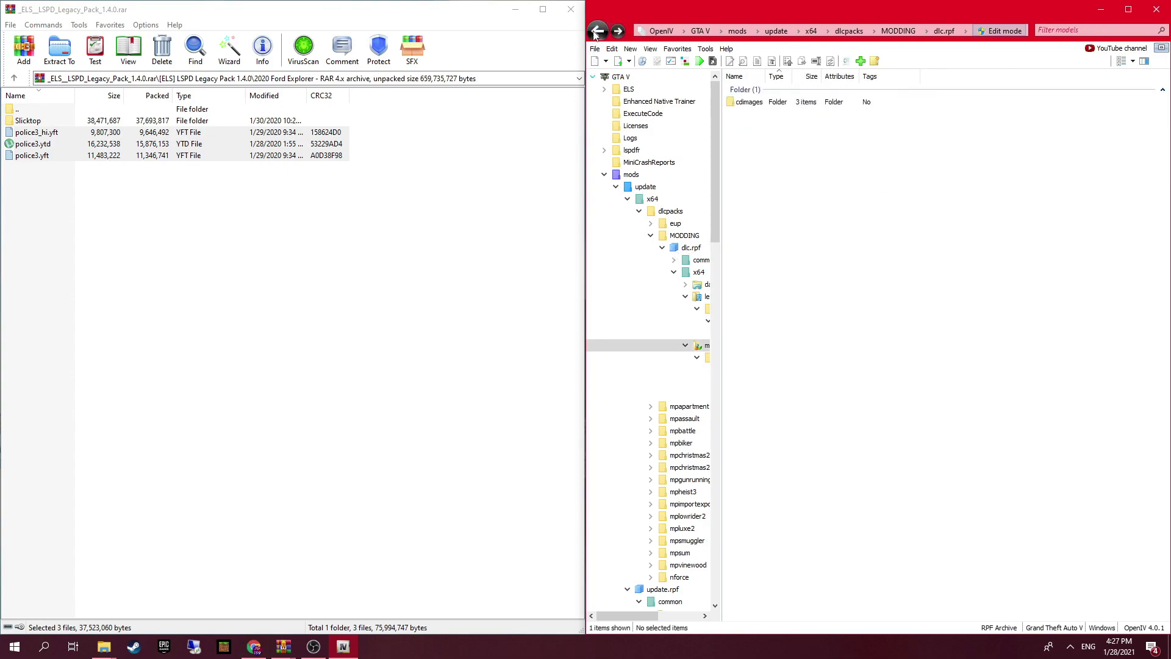
{"action": "double_click", "coordinate": [786, 104]}
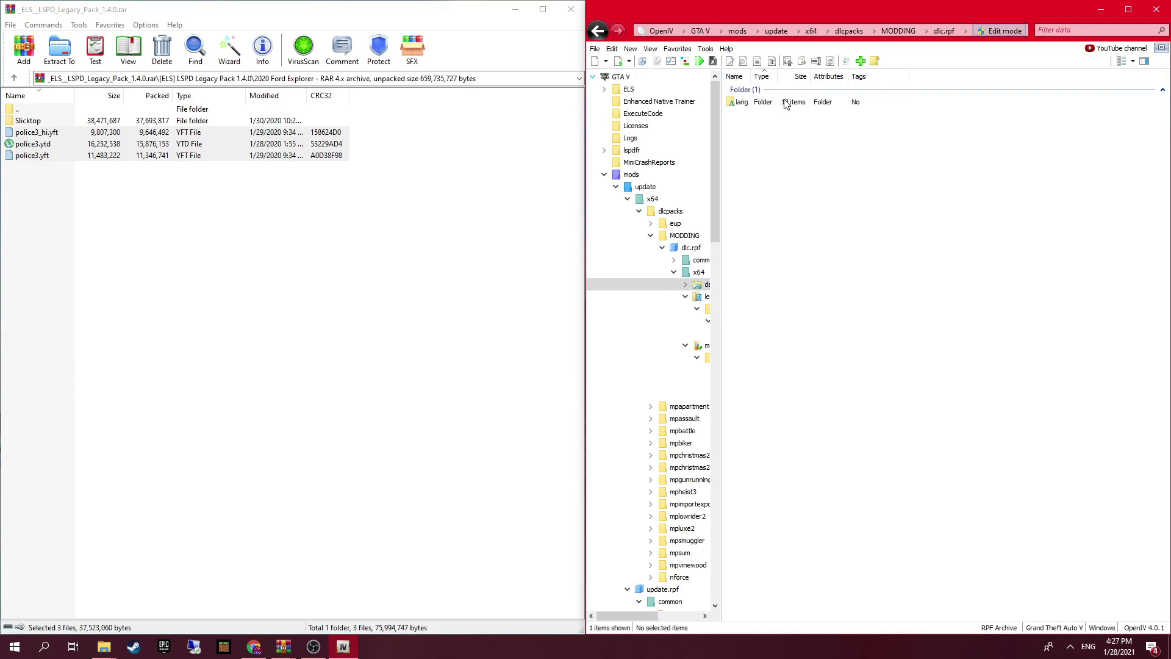
{"action": "left_click", "coordinate": [597, 31]}
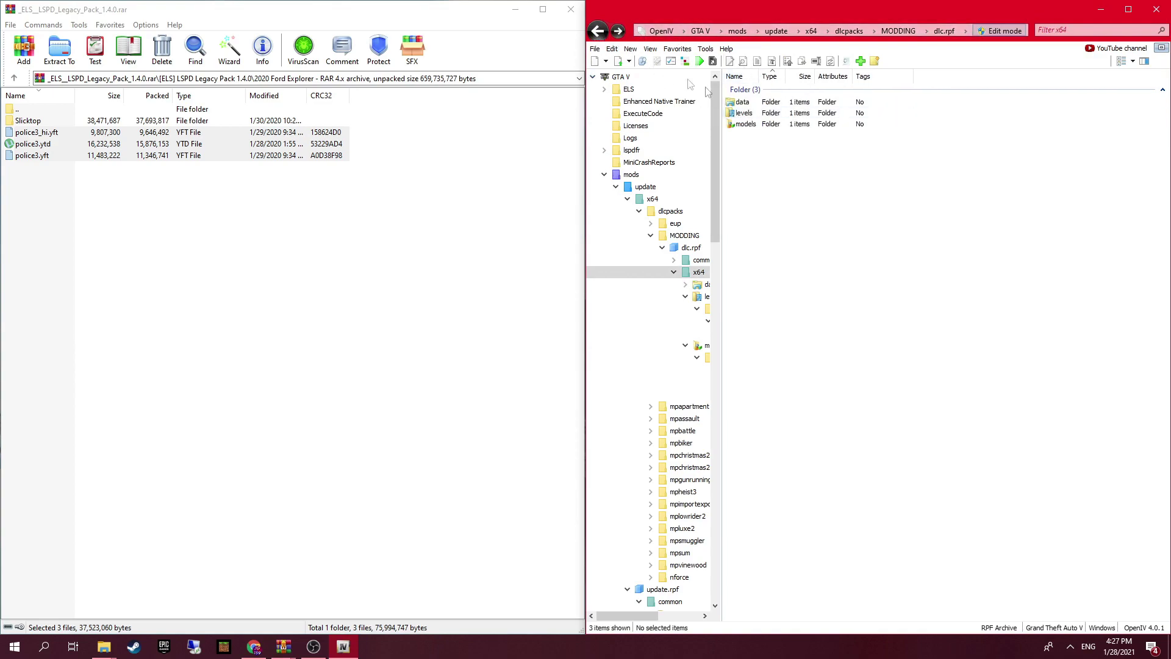
- Open the common\data folder inside the MODDING pack's dlc.rpf
{"action": "left_click", "coordinate": [603, 34]}
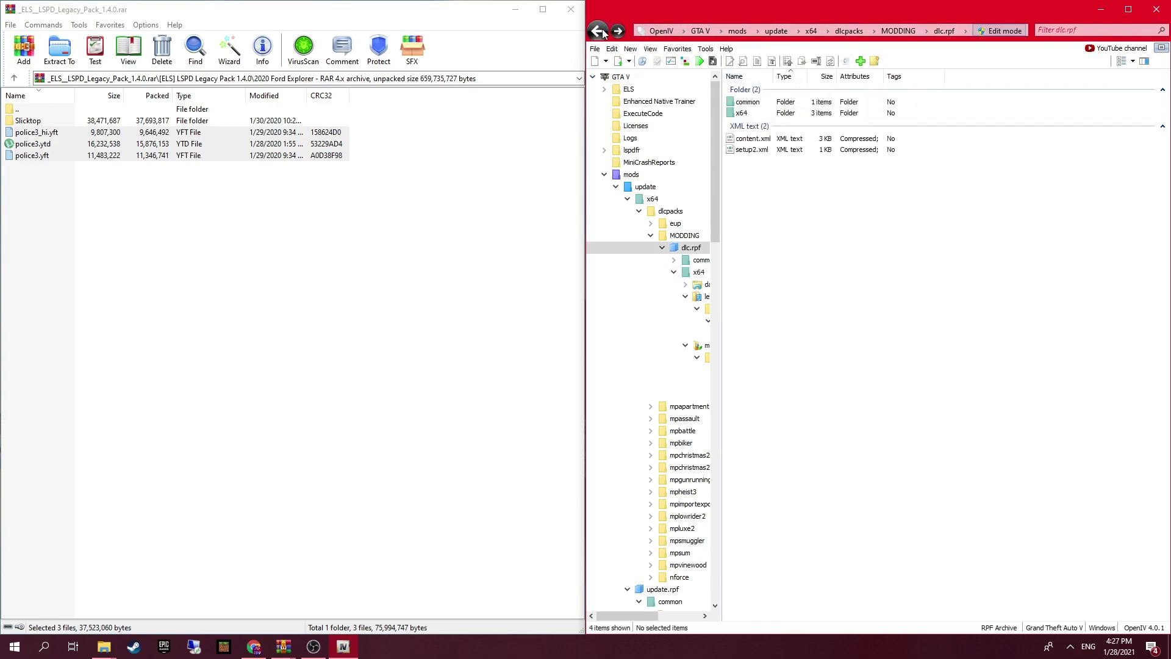
{"action": "double_click", "coordinate": [792, 102]}
{"action": "double_click", "coordinate": [794, 102]}
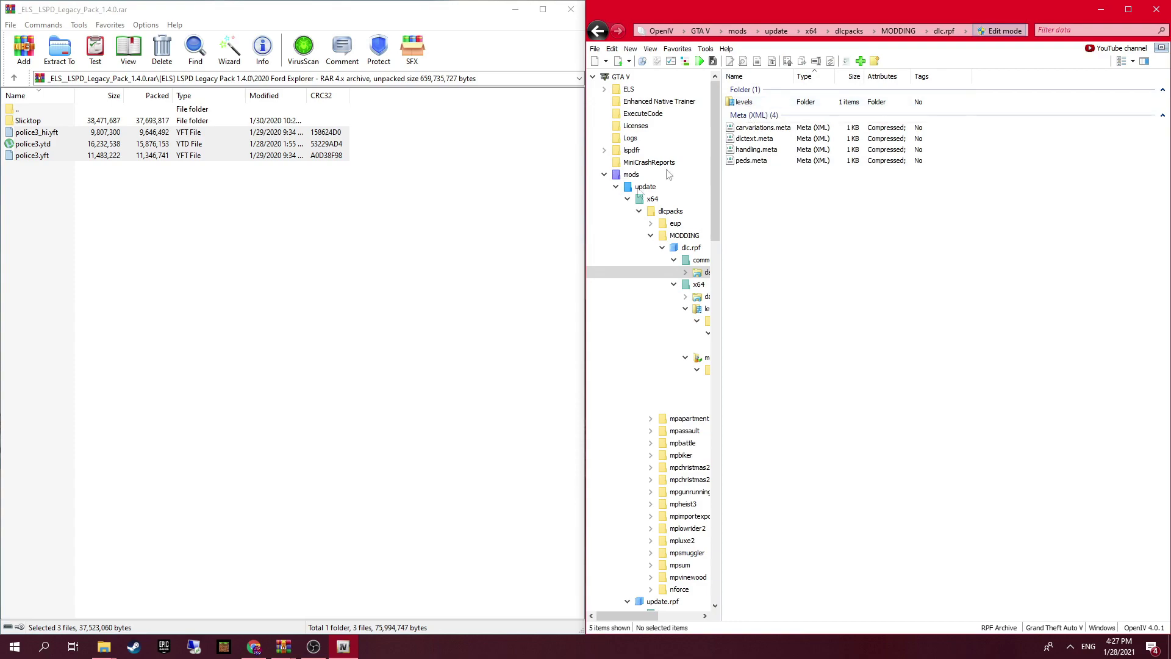
- Open the Meta Files folder in the LSPD Legacy Pack archive and select vehicles.meta
{"action": "left_click", "coordinate": [187, 239]}
{"action": "double_click", "coordinate": [46, 109]}
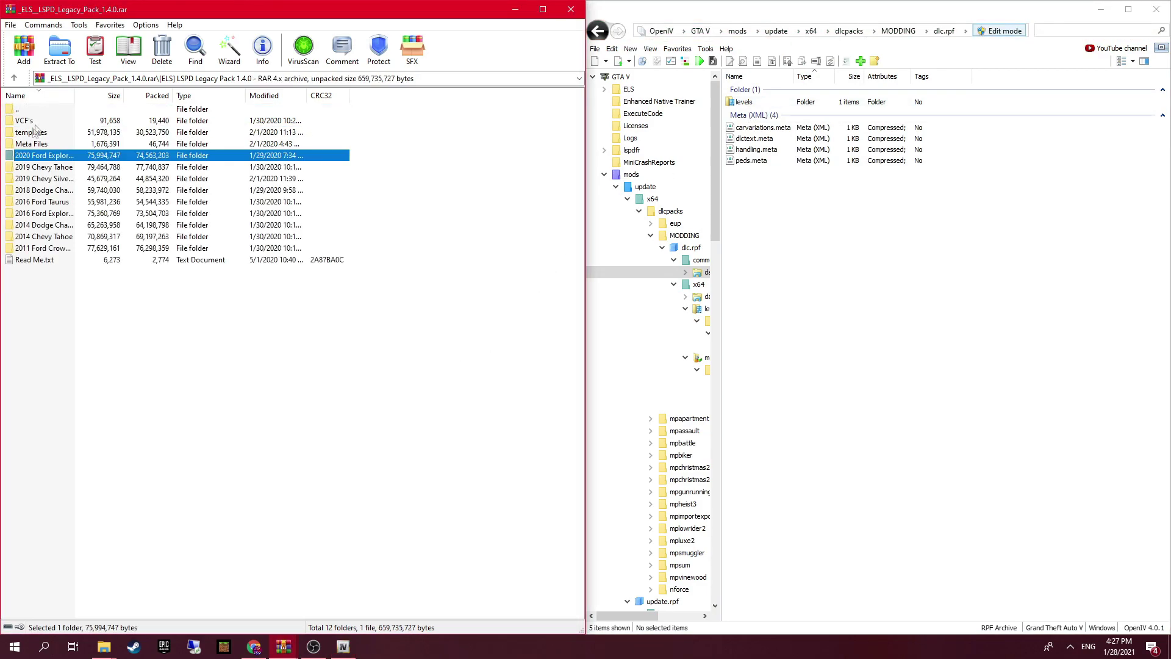
{"action": "left_click", "coordinate": [38, 146]}
{"action": "double_click", "coordinate": [37, 147]}
{"action": "left_click", "coordinate": [51, 125]}
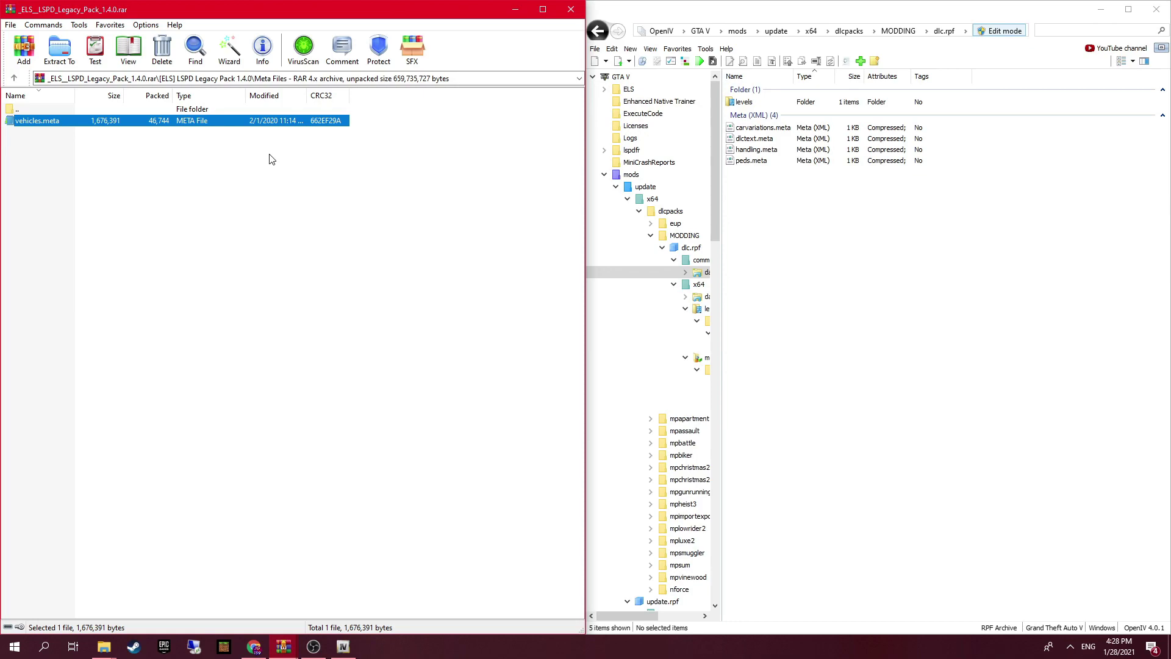
- View the MODDING pack's vehicles.meta under common\data\levels\gta5 as text, for comparison with the archive's vehicles.meta
{"action": "left_click_drag", "start_coordinate": [715, 35], "coordinate": [750, 103]}
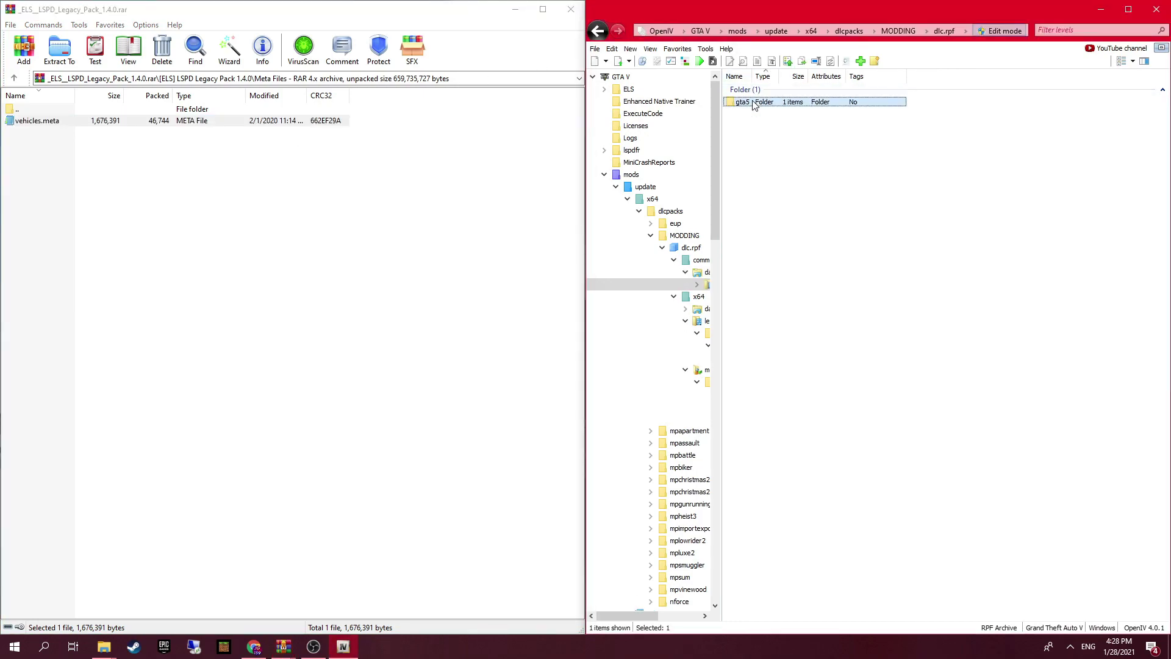
{"action": "left_click", "coordinate": [789, 101]}
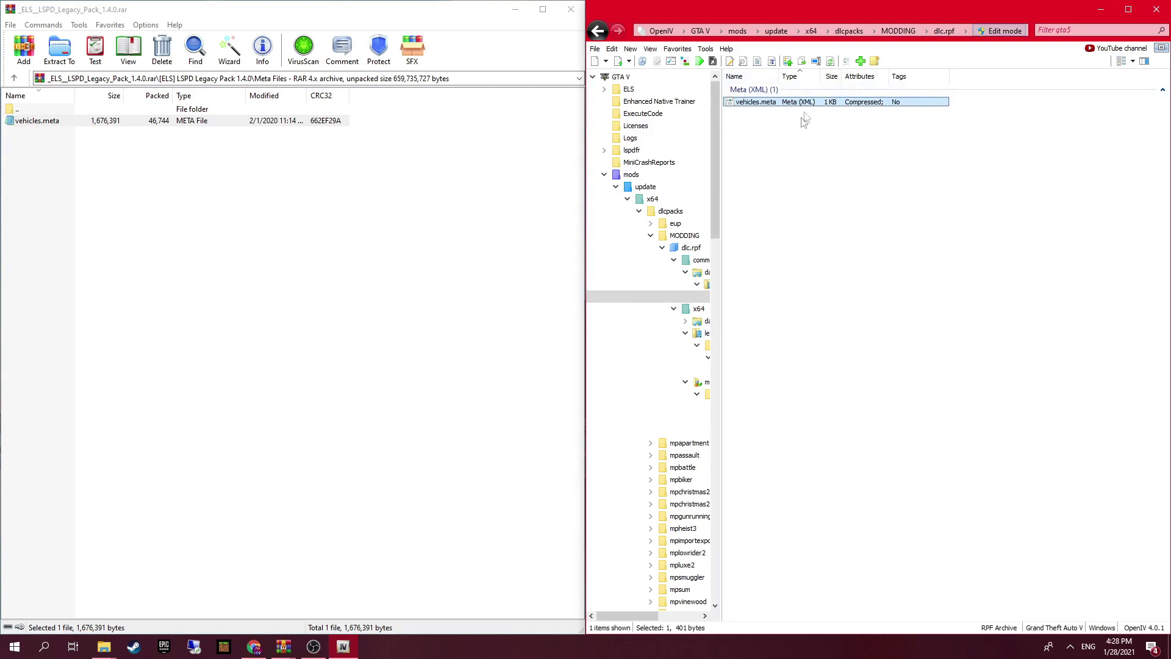
{"action": "double_click", "coordinate": [783, 103]}
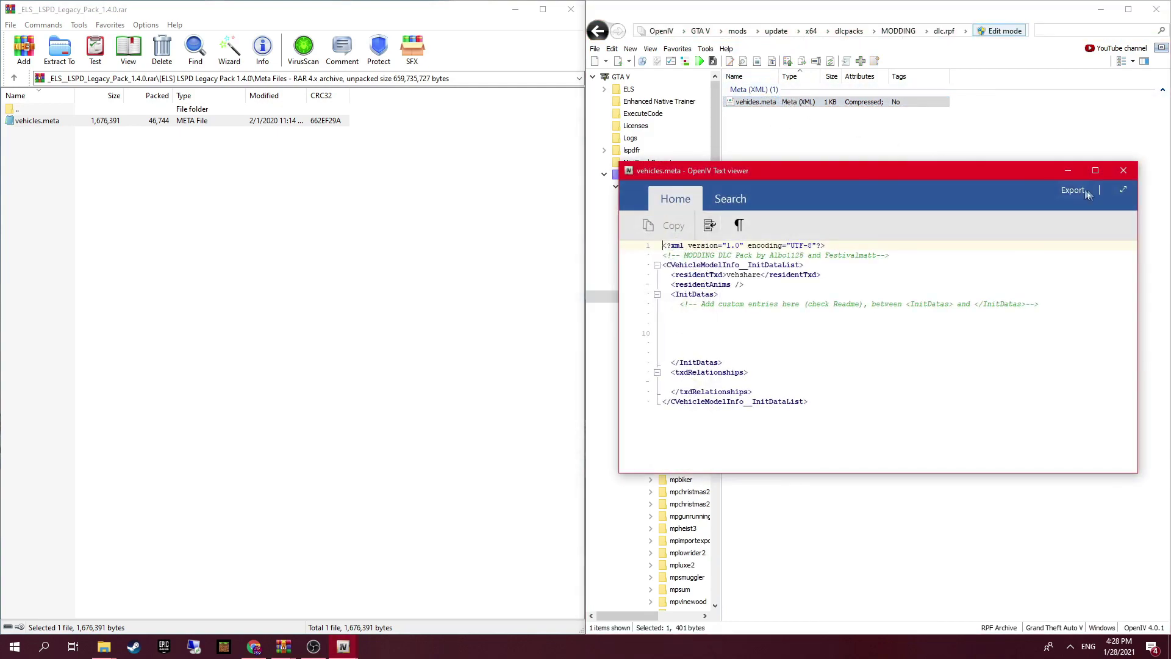
{"action": "left_click", "coordinate": [1122, 171]}
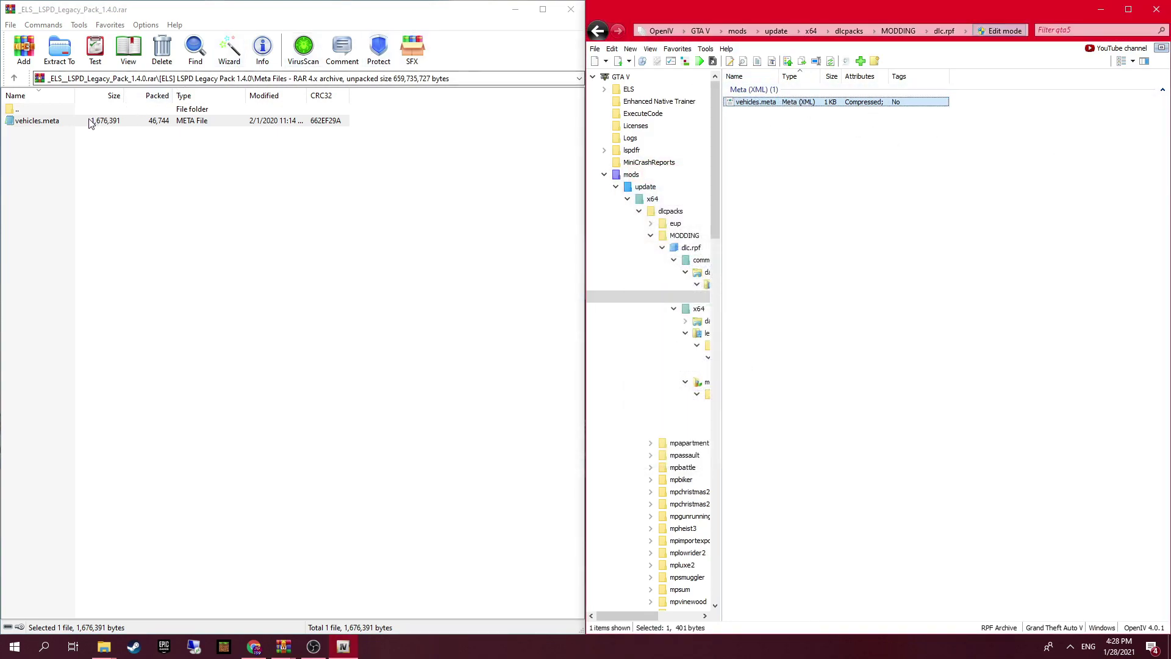
{"action": "left_click_drag", "start_coordinate": [91, 120], "coordinate": [610, 204]}
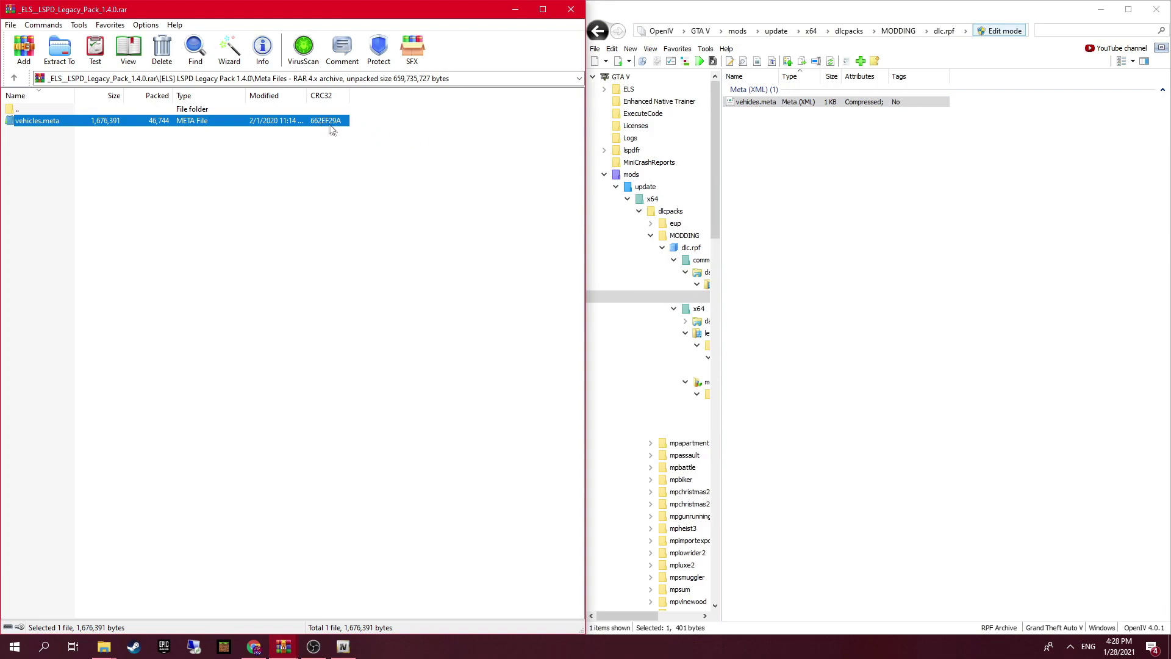
{"action": "left_click", "coordinate": [854, 272]}
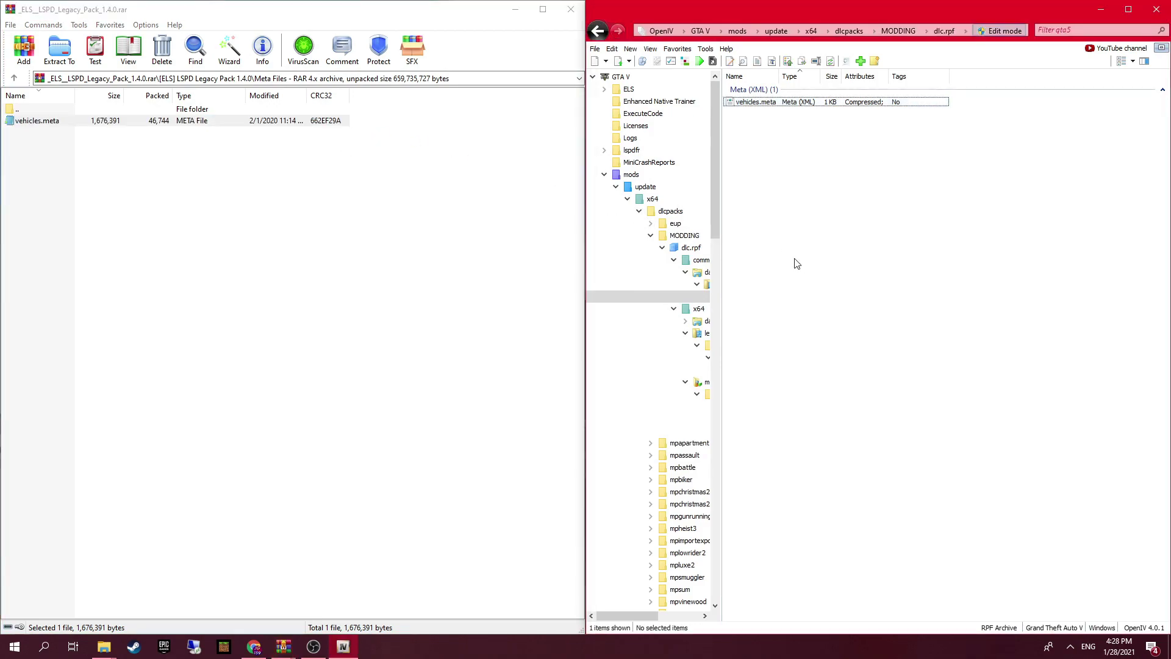
- Open the common\data\levels\gta5 folder of update.rpf inside mods\update
{"action": "left_click", "coordinate": [631, 177]}
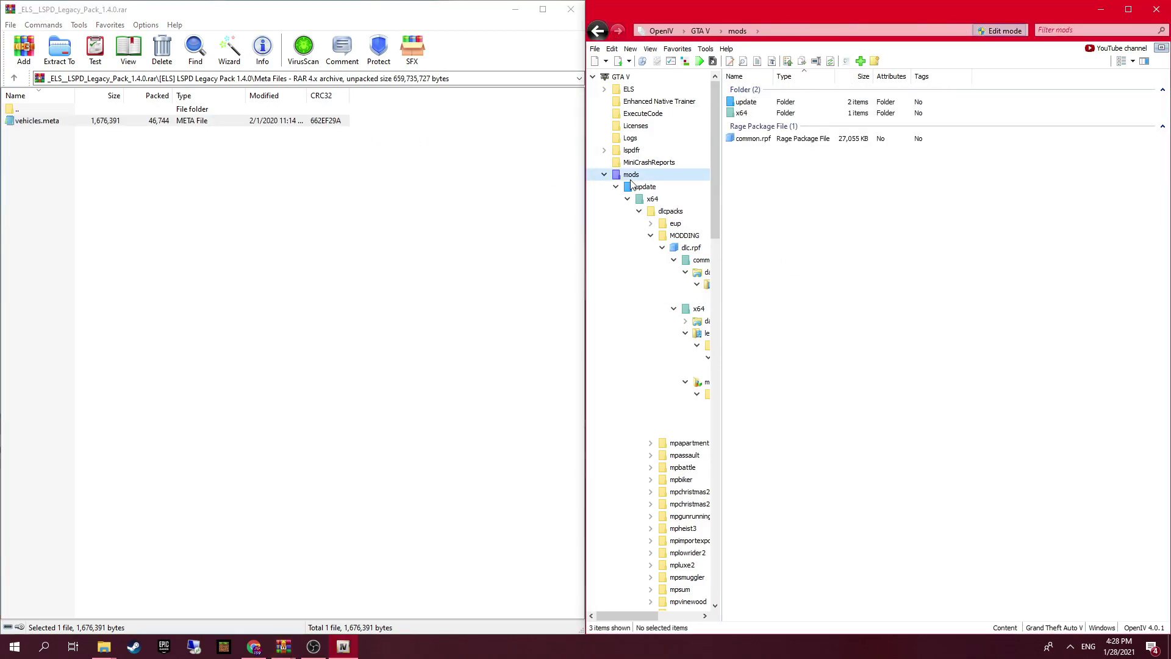
{"action": "left_click", "coordinate": [754, 105]}
{"action": "double_click", "coordinate": [754, 104]}
{"action": "double_click", "coordinate": [753, 125]}
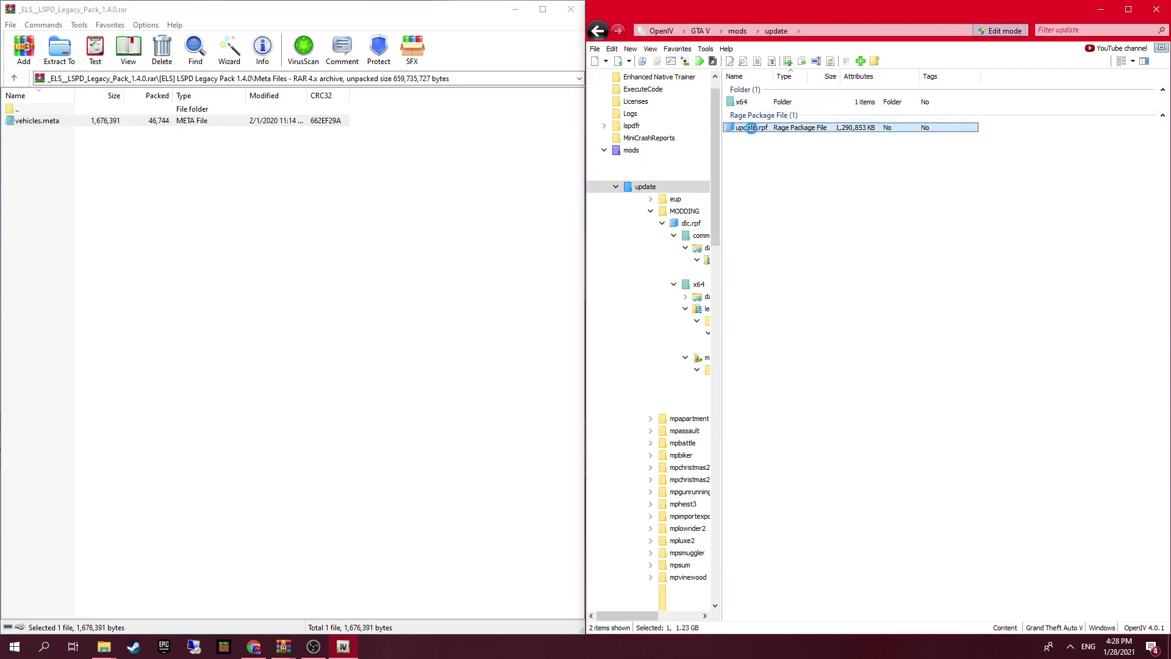
{"action": "double_click", "coordinate": [752, 105]}
{"action": "double_click", "coordinate": [752, 102]}
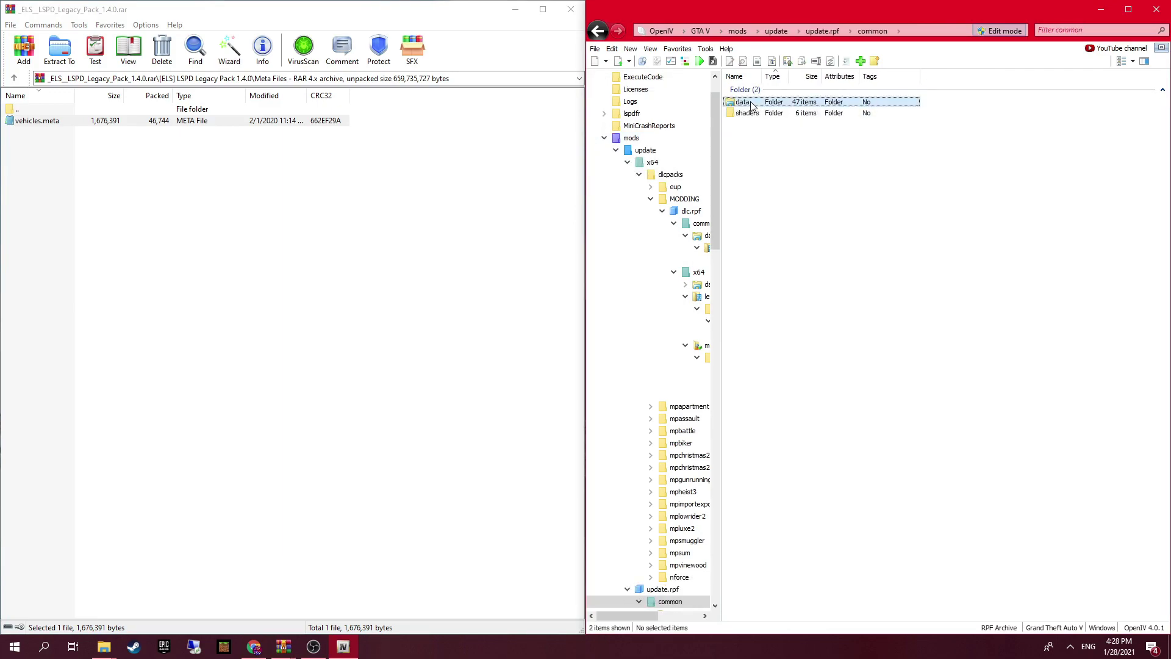
{"action": "double_click", "coordinate": [755, 157]}
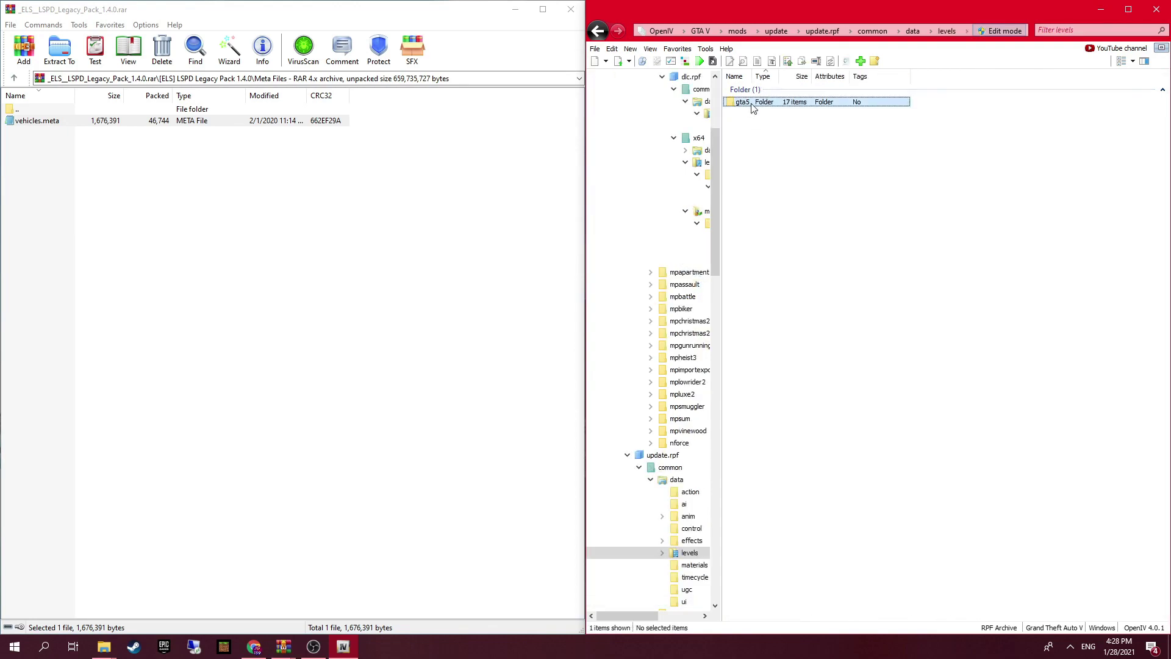
{"action": "double_click", "coordinate": [753, 102]}
- Open update.rpf's vehicles.meta in the text editor, examine its vehicle entries, and close it without saving
{"action": "right_click", "coordinate": [783, 266]}
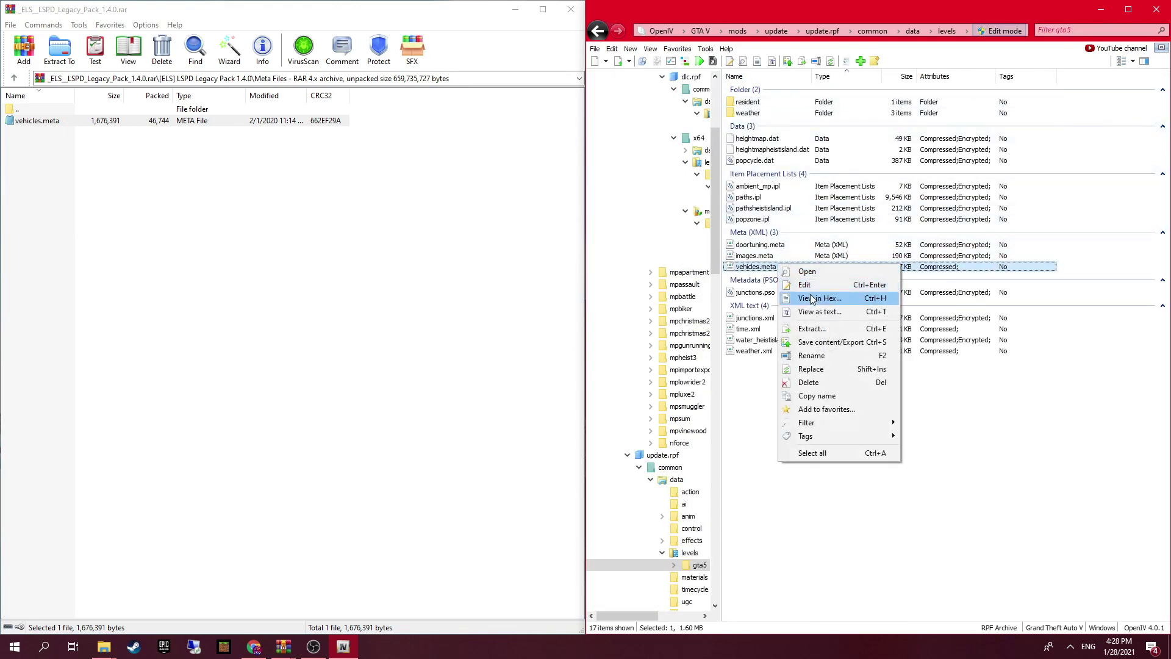
{"action": "left_click", "coordinate": [811, 285]}
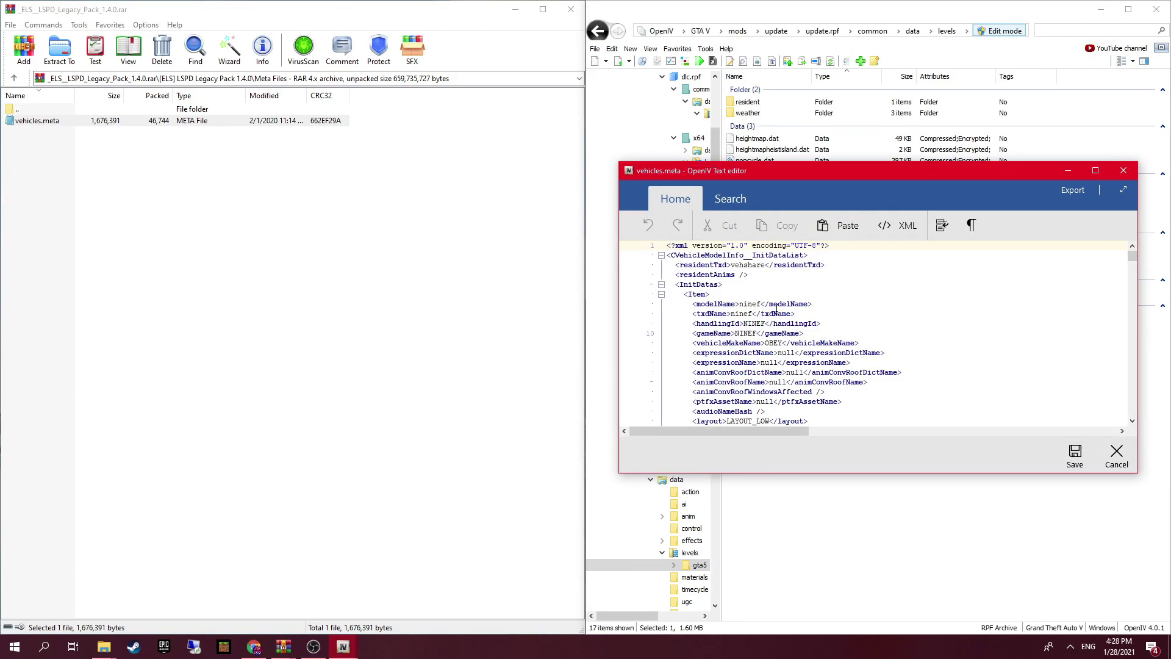
{"action": "scroll", "coordinate": [805, 321], "scroll_direction": "down", "scroll_amount": 18}
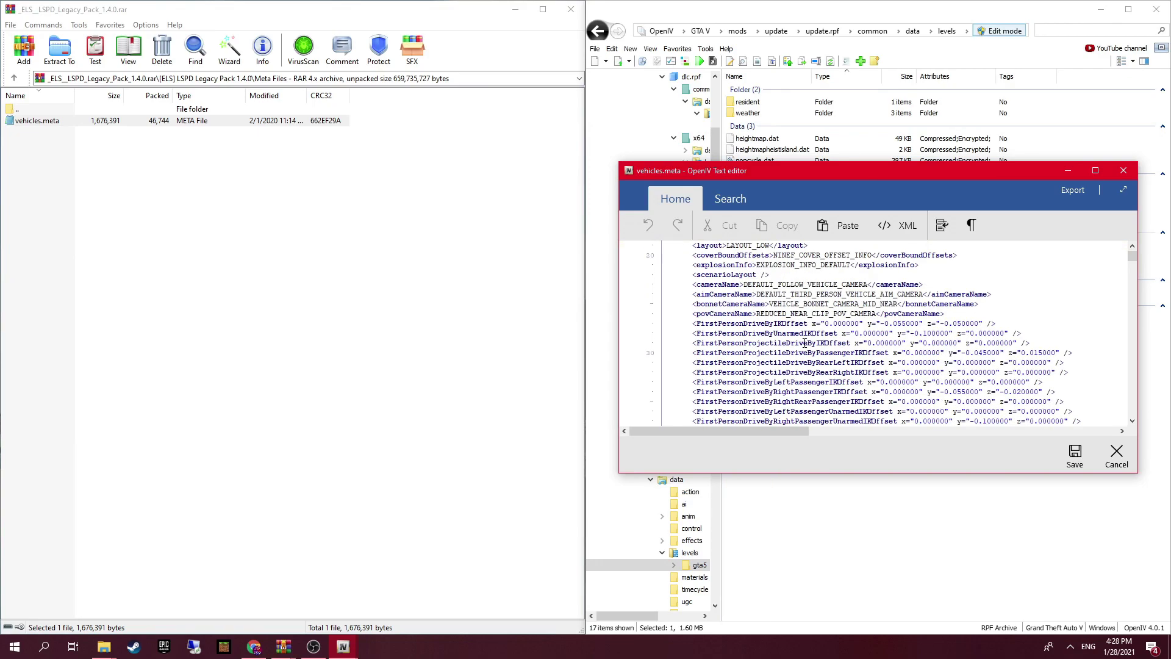
{"action": "scroll", "coordinate": [805, 343], "scroll_direction": "up", "scroll_amount": 8}
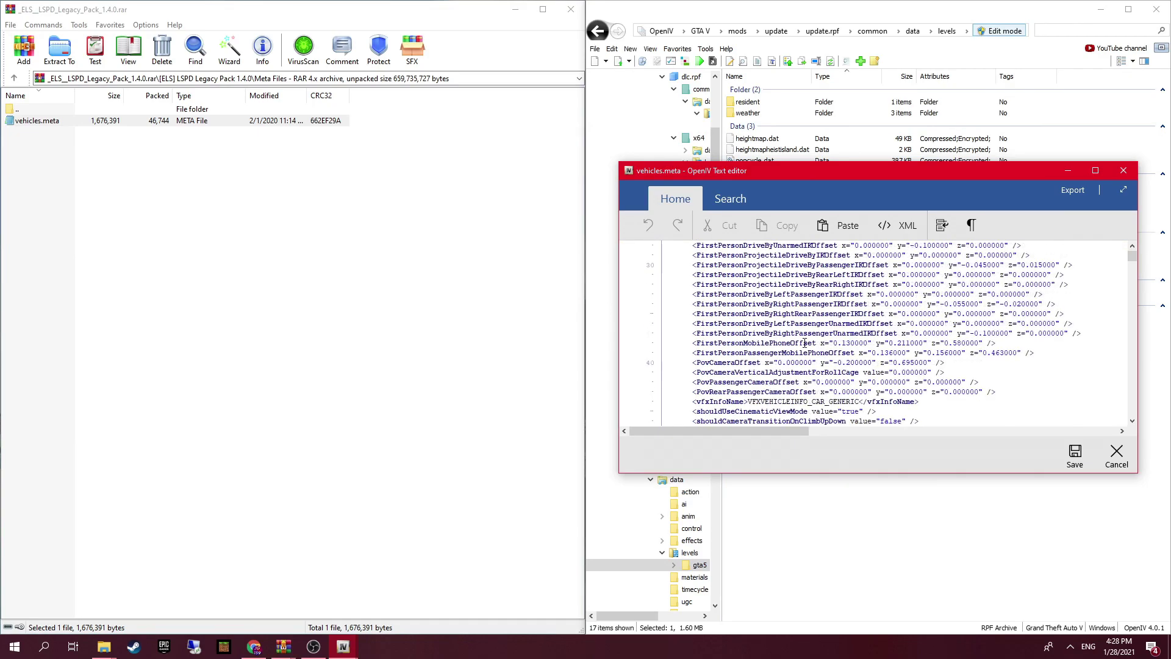
{"action": "scroll", "coordinate": [803, 343], "scroll_direction": "up", "scroll_amount": 7}
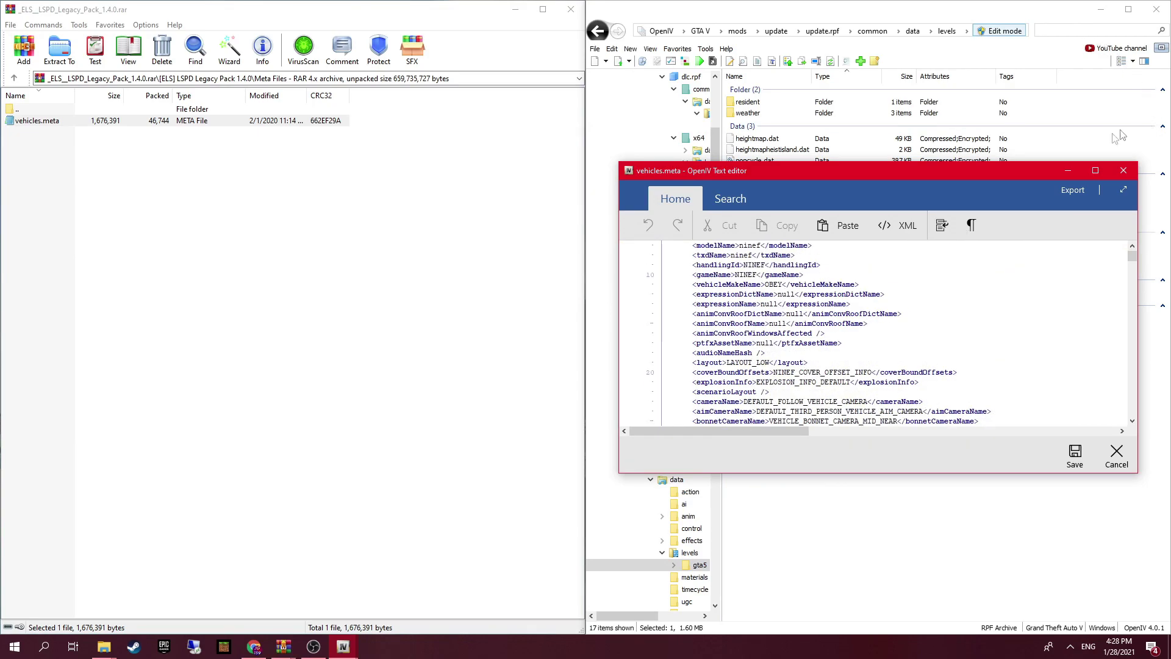
{"action": "left_click", "coordinate": [1122, 173]}
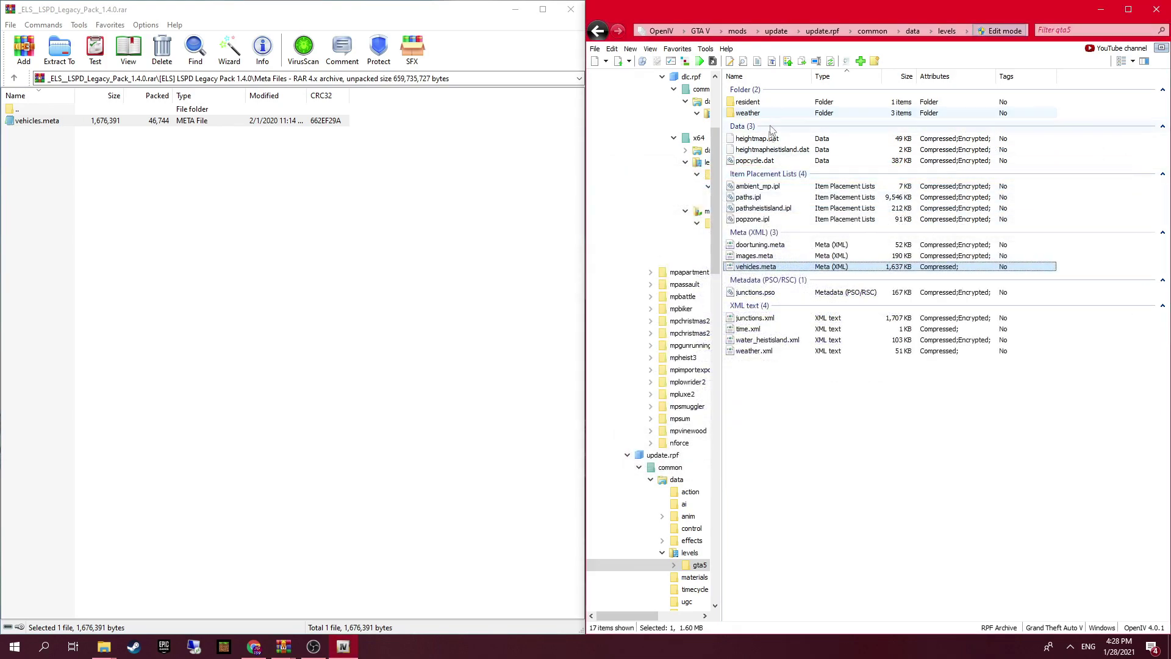
- Collapse the mods folder in OpenIV's tree and open the VCF's folder in the LSPD Legacy Pack archive
{"action": "scroll", "coordinate": [615, 236], "scroll_direction": "up", "scroll_amount": 5}
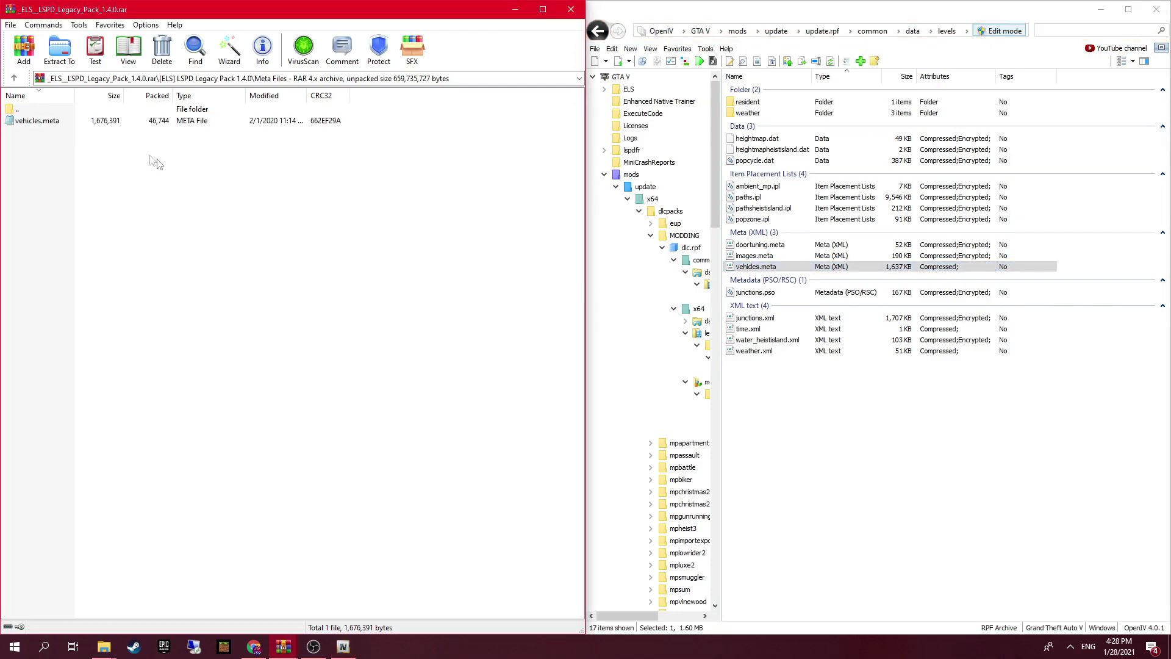
{"action": "double_click", "coordinate": [24, 108]}
{"action": "double_click", "coordinate": [27, 110]}
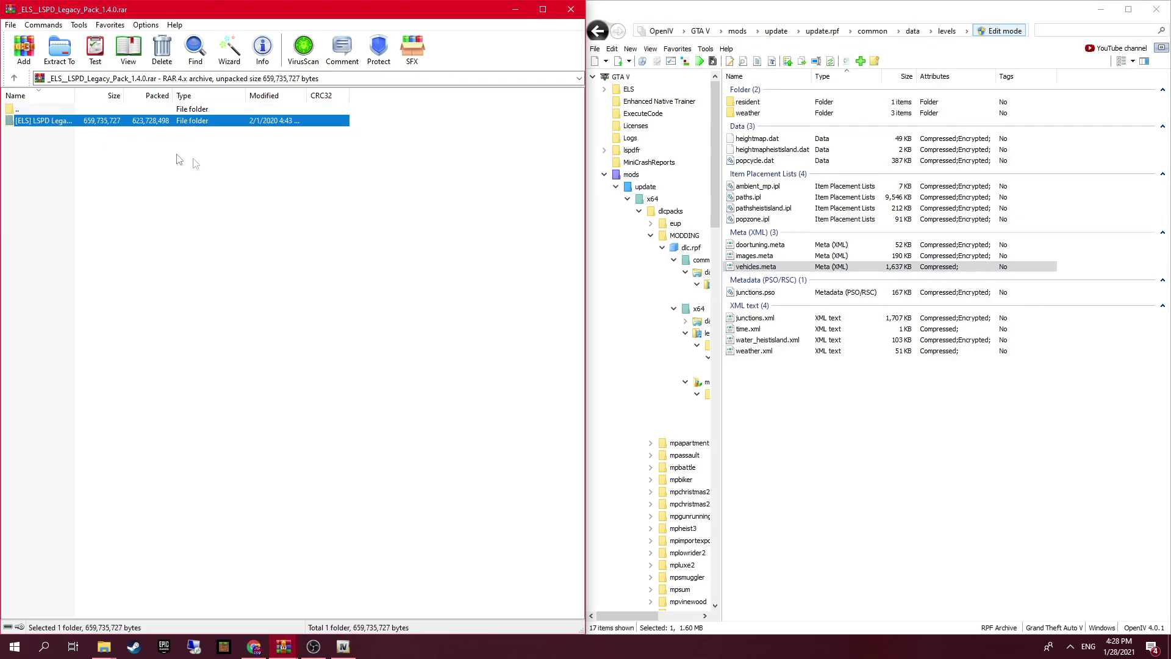
{"action": "double_click", "coordinate": [635, 176]}
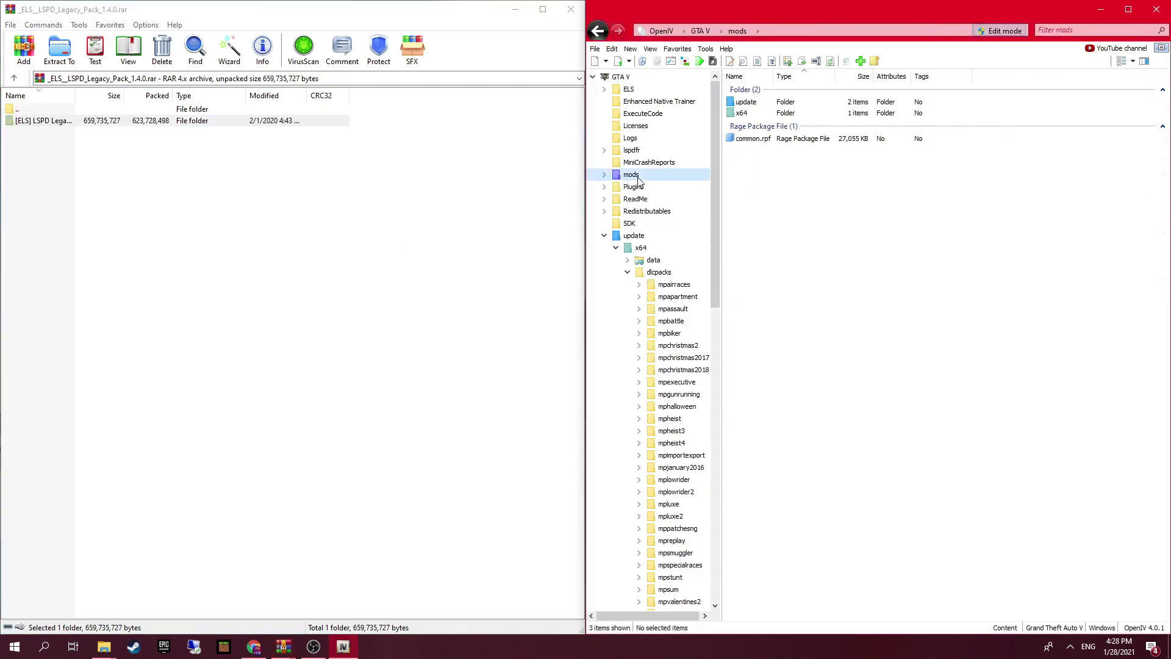
{"action": "double_click", "coordinate": [59, 123]}
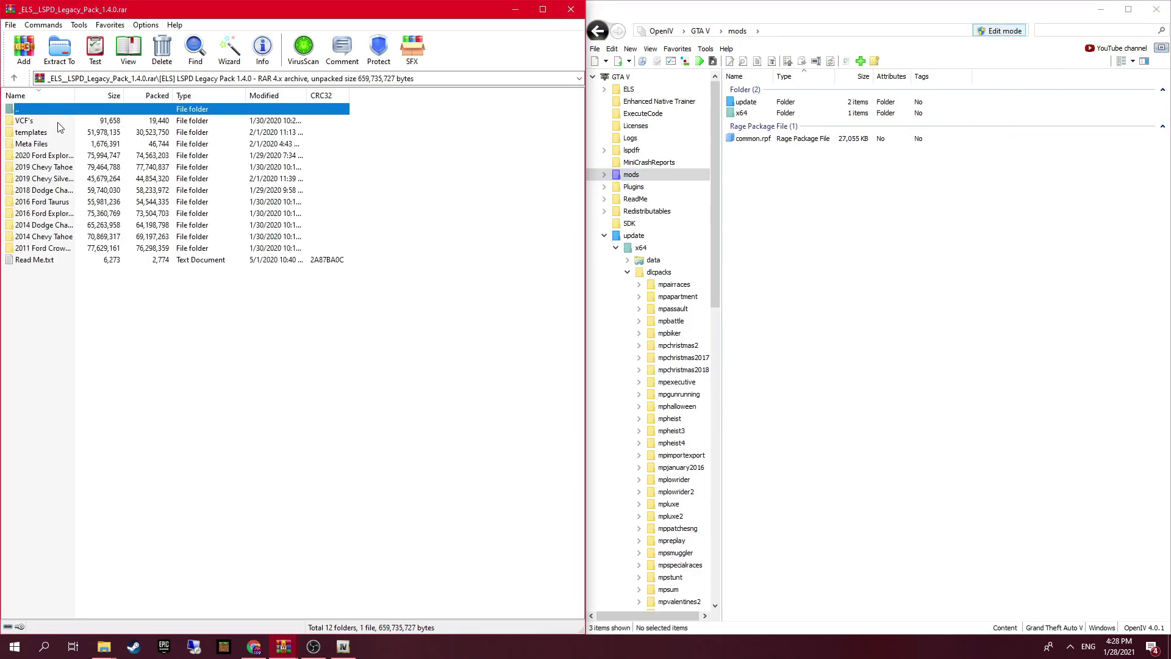
{"action": "double_click", "coordinate": [60, 121]}
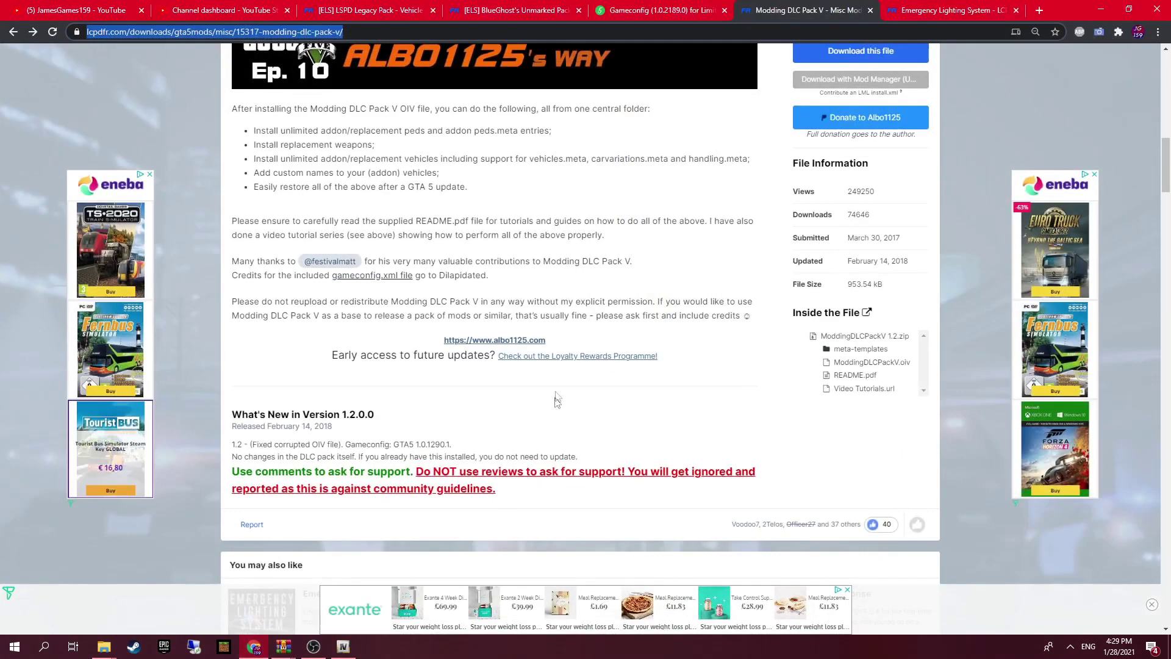
- Switch to the browser and open the Emergency Lighting System 1.05 download page on LCPDFR from the Google results for els
{"action": "scroll", "coordinate": [573, 404], "scroll_direction": "up", "scroll_amount": 7}
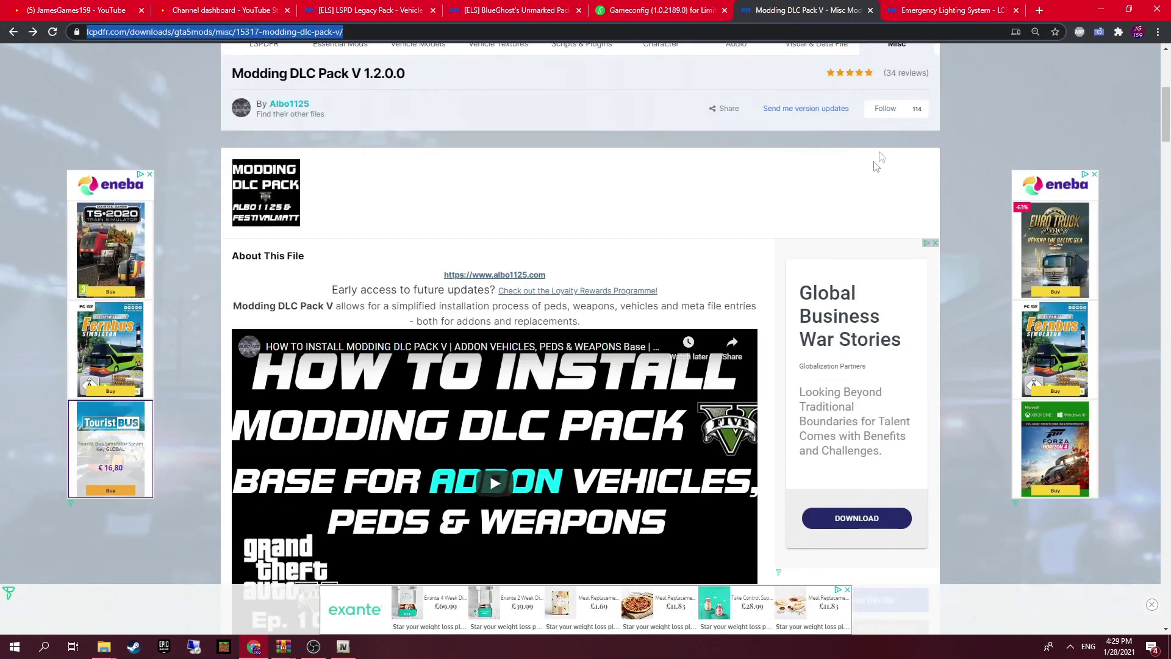
{"action": "left_click", "coordinate": [952, 10]}
{"action": "left_click", "coordinate": [12, 33]}
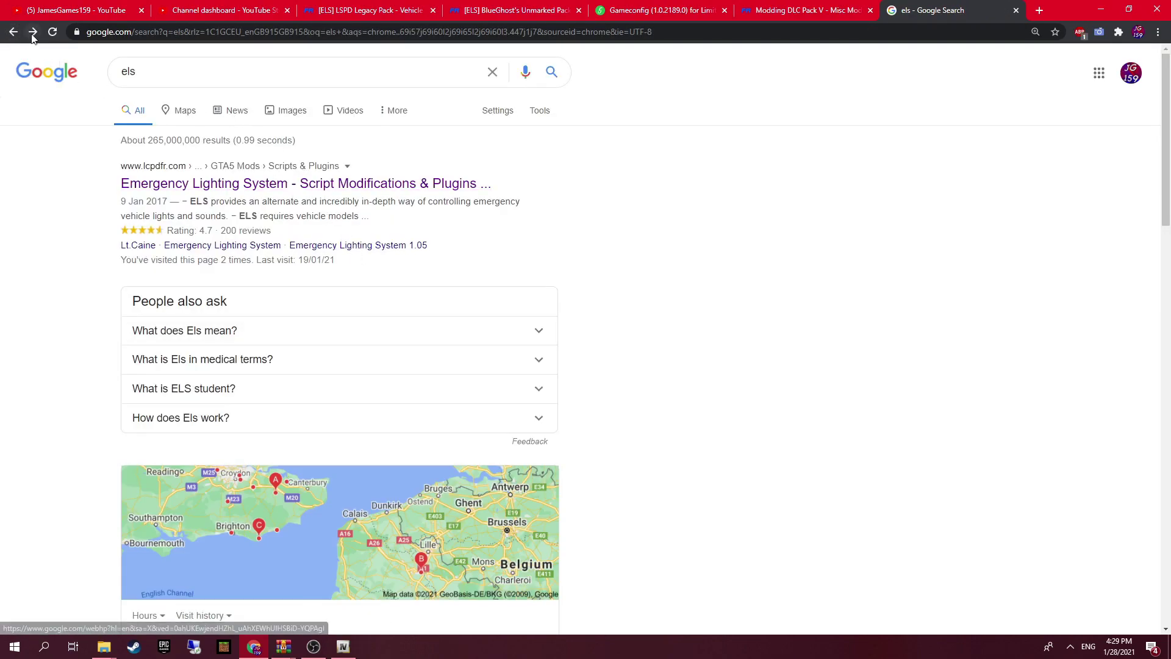
{"action": "right_click", "coordinate": [33, 33]}
{"action": "left_click", "coordinate": [173, 189]}
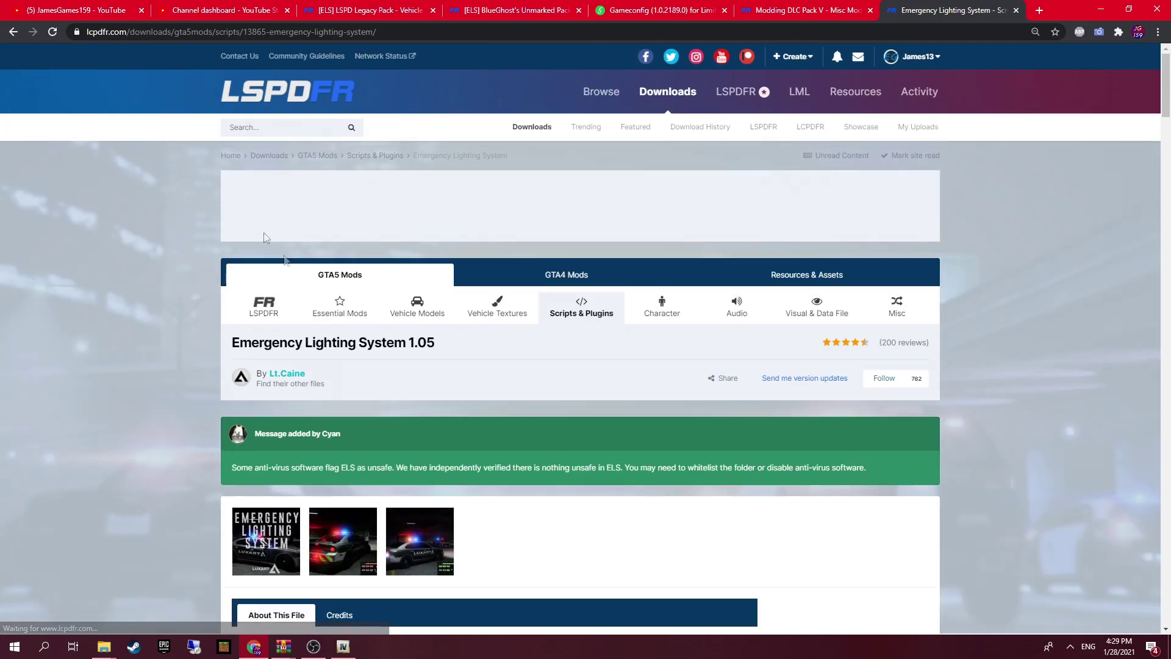
{"action": "scroll", "coordinate": [447, 402], "scroll_direction": "down", "scroll_amount": 2}
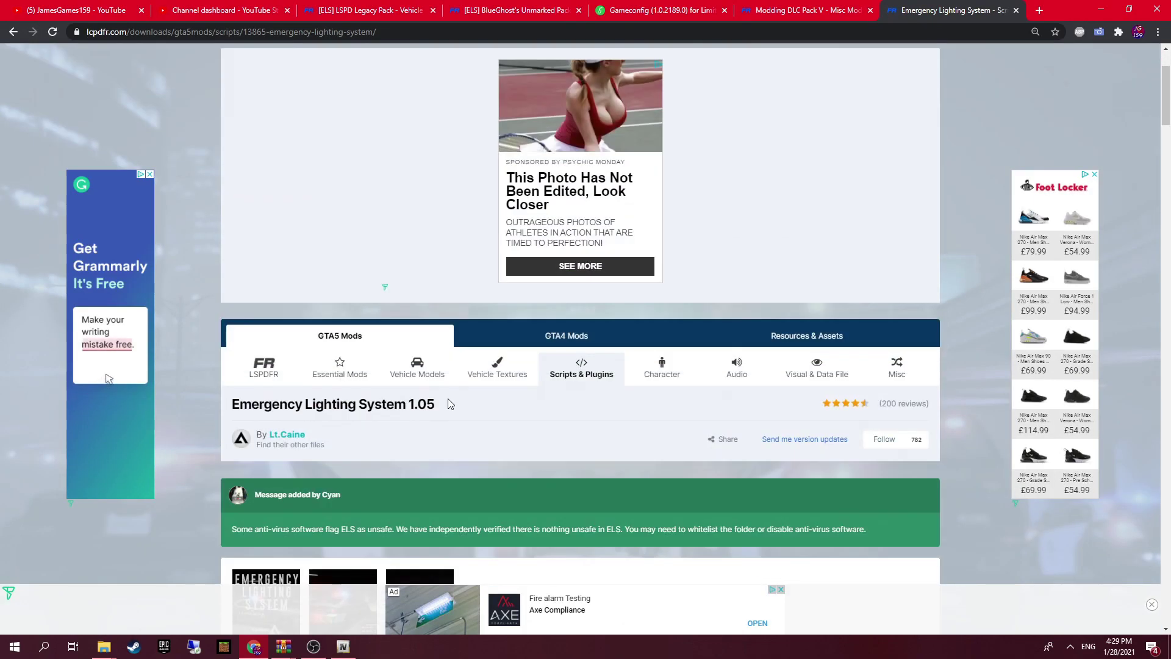
{"action": "scroll", "coordinate": [448, 404], "scroll_direction": "down", "scroll_amount": 8}
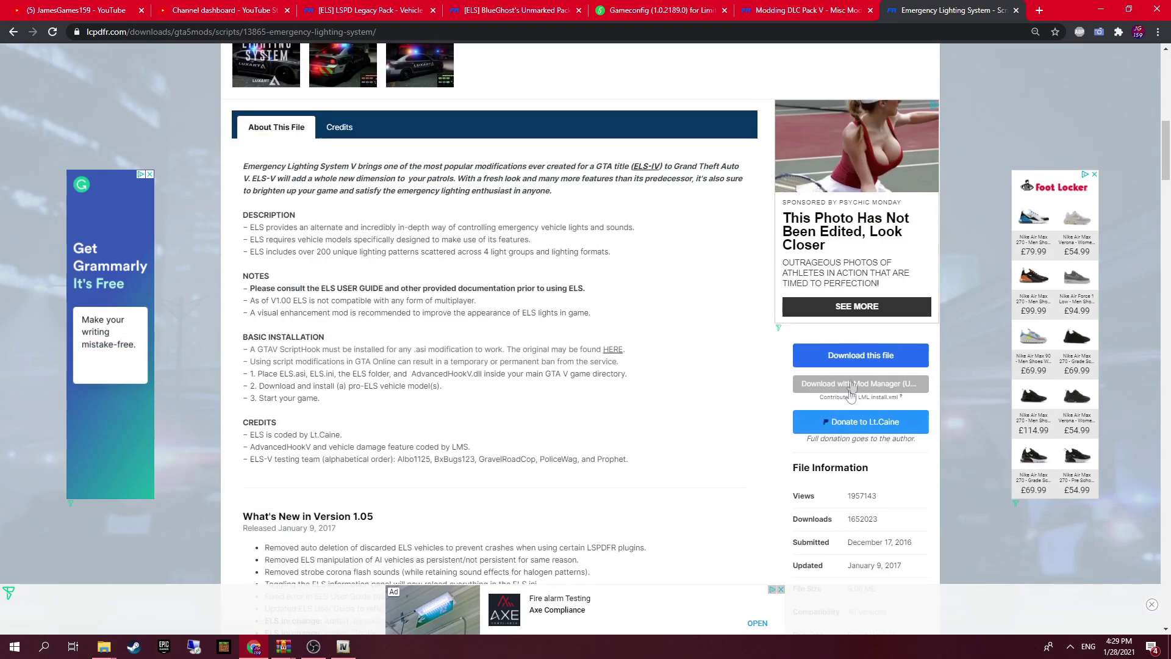
- Agree to the download terms, check the ELS files offered, and close the Emergency Lighting System page
{"action": "left_click", "coordinate": [855, 358]}
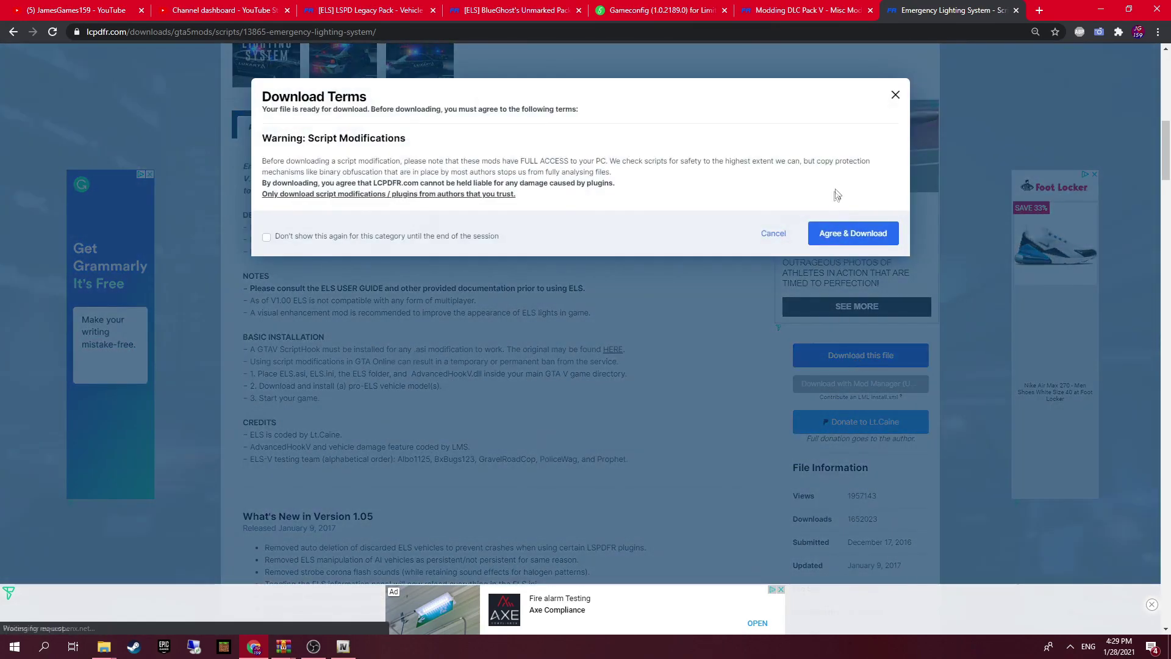
{"action": "left_click", "coordinate": [885, 233]}
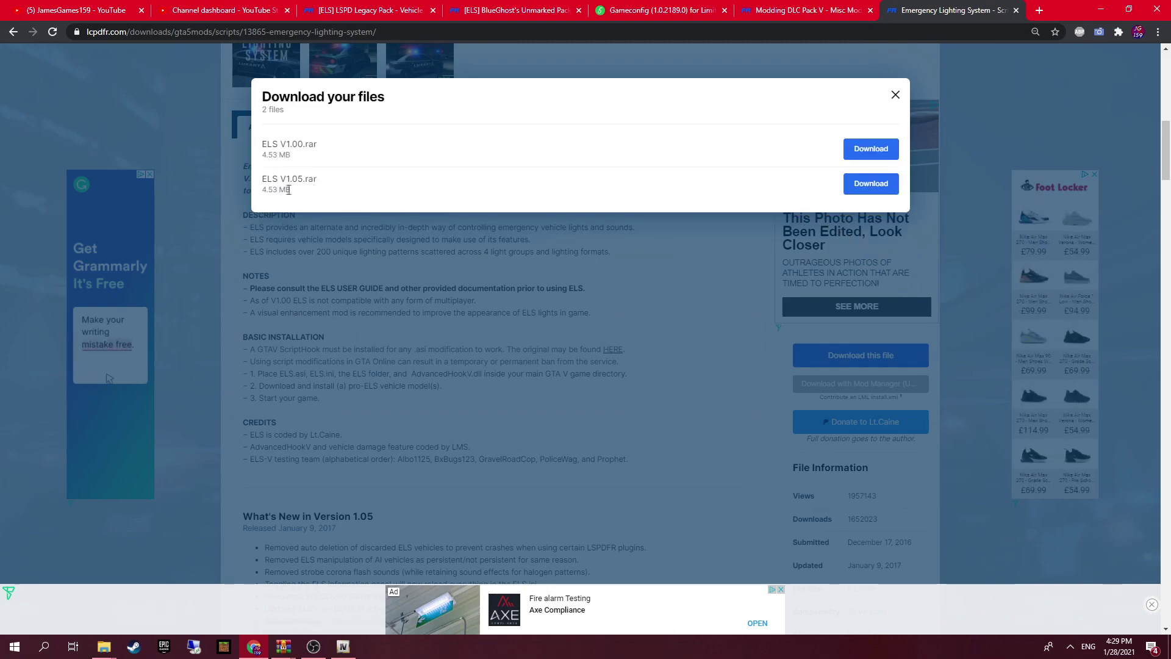
{"action": "left_click", "coordinate": [553, 335]}
{"action": "scroll", "coordinate": [555, 339], "scroll_direction": "down", "scroll_amount": 4}
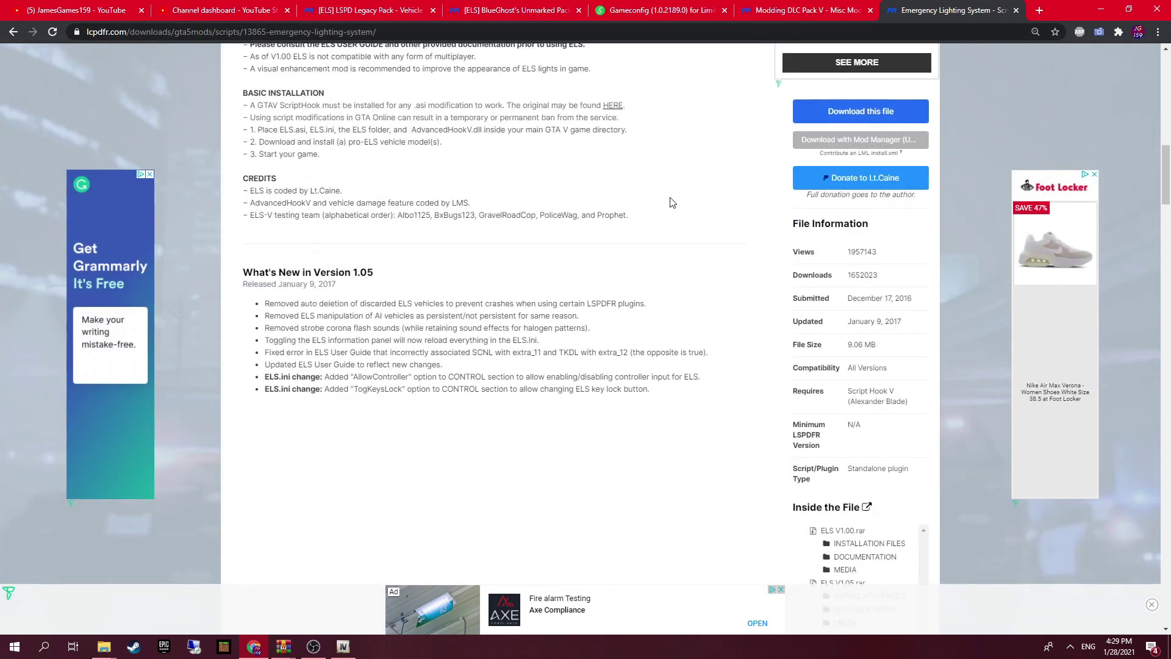
{"action": "left_click", "coordinate": [1015, 10]}
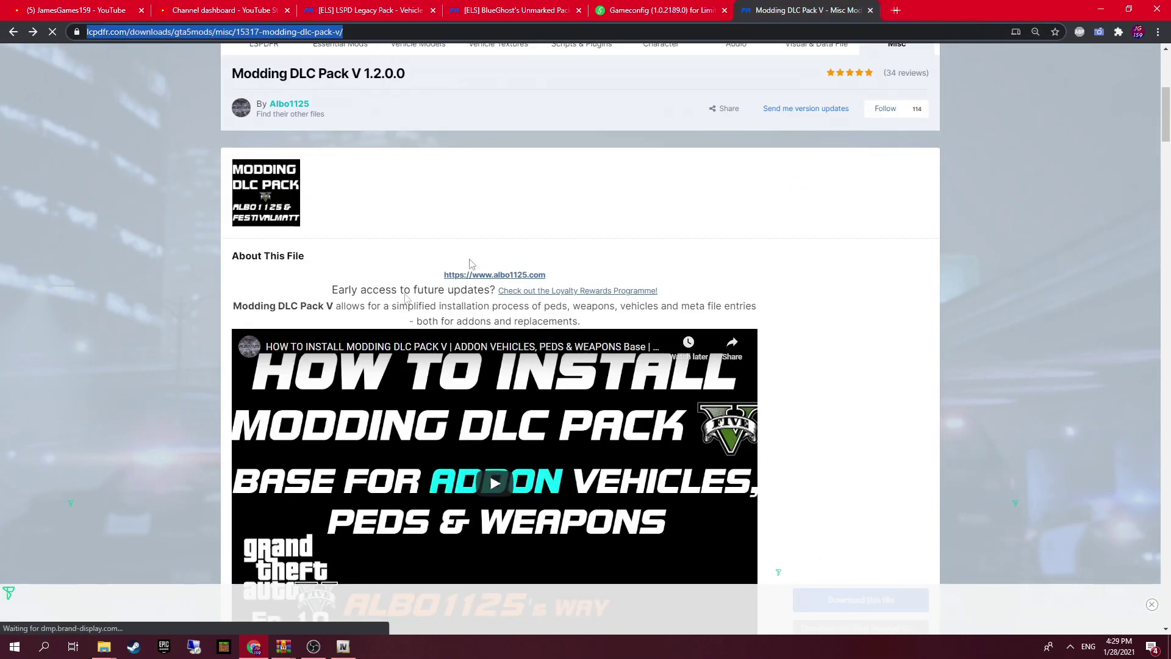
- Switch to the ELS V1.05.rar archive in WinRAR and open INSTALLATION FILES\Grand Theft Auto V
{"action": "mouse_move", "coordinate": [291, 652]}
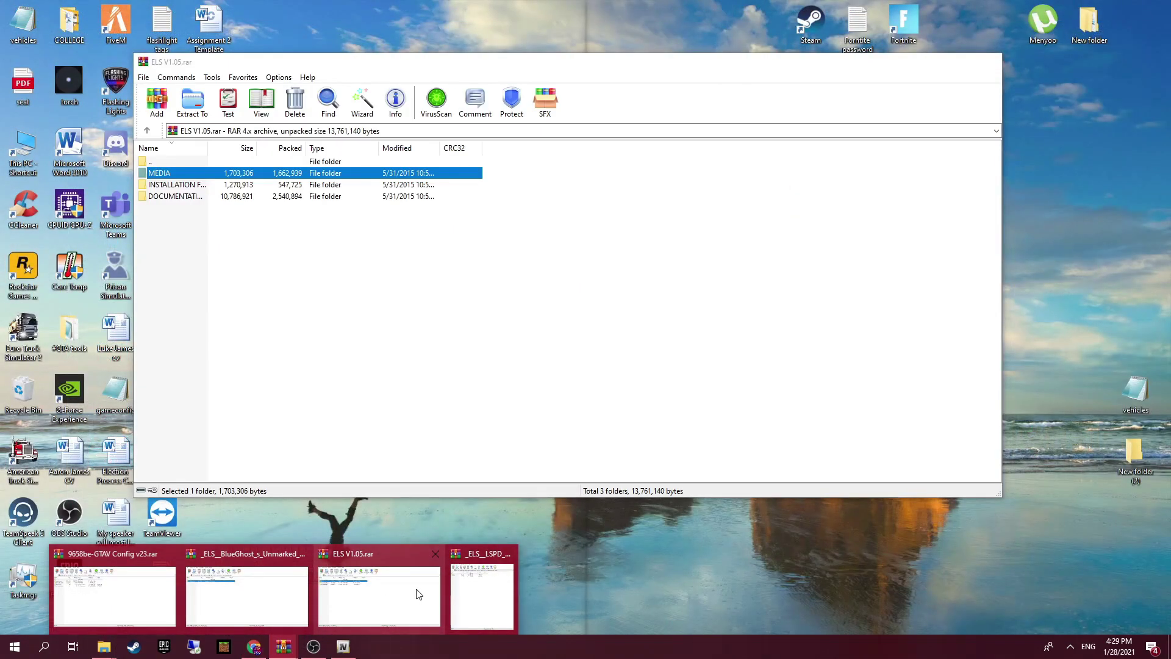
{"action": "left_click", "coordinate": [413, 596]}
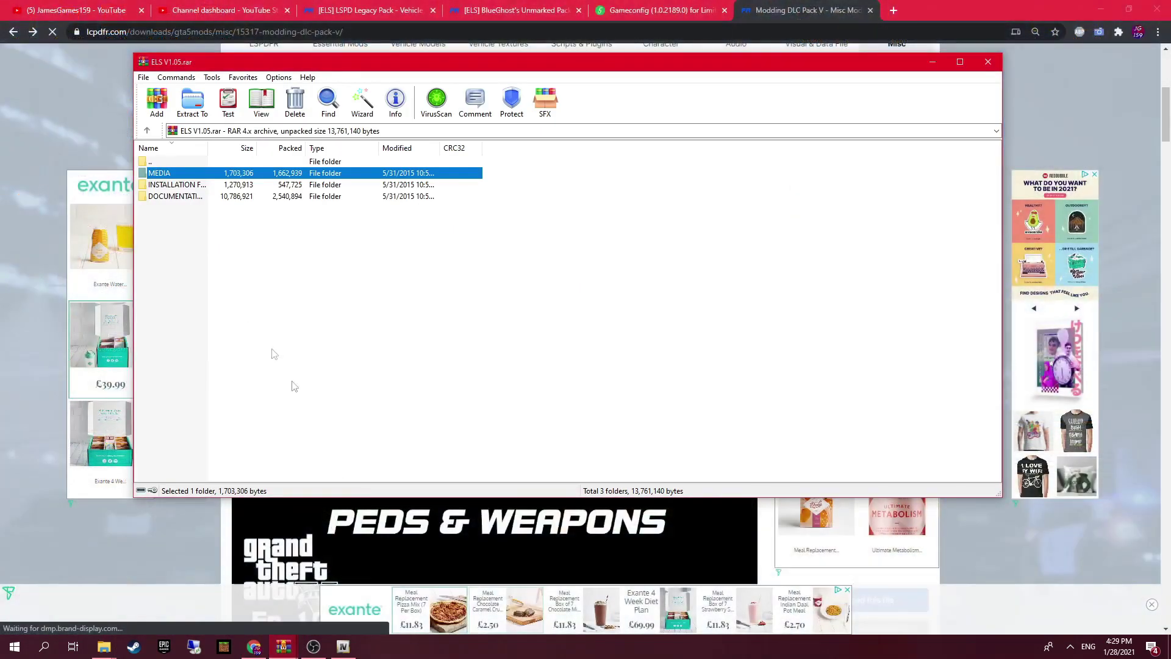
{"action": "left_click", "coordinate": [172, 185]}
{"action": "double_click", "coordinate": [174, 185]}
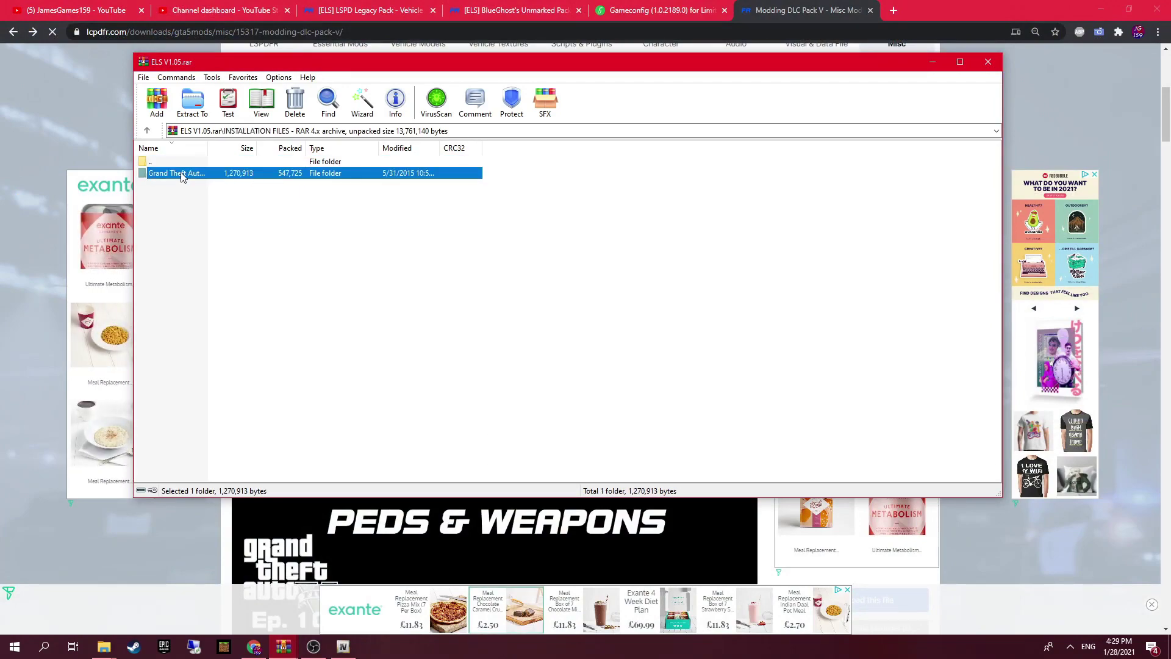
{"action": "double_click", "coordinate": [177, 173]}
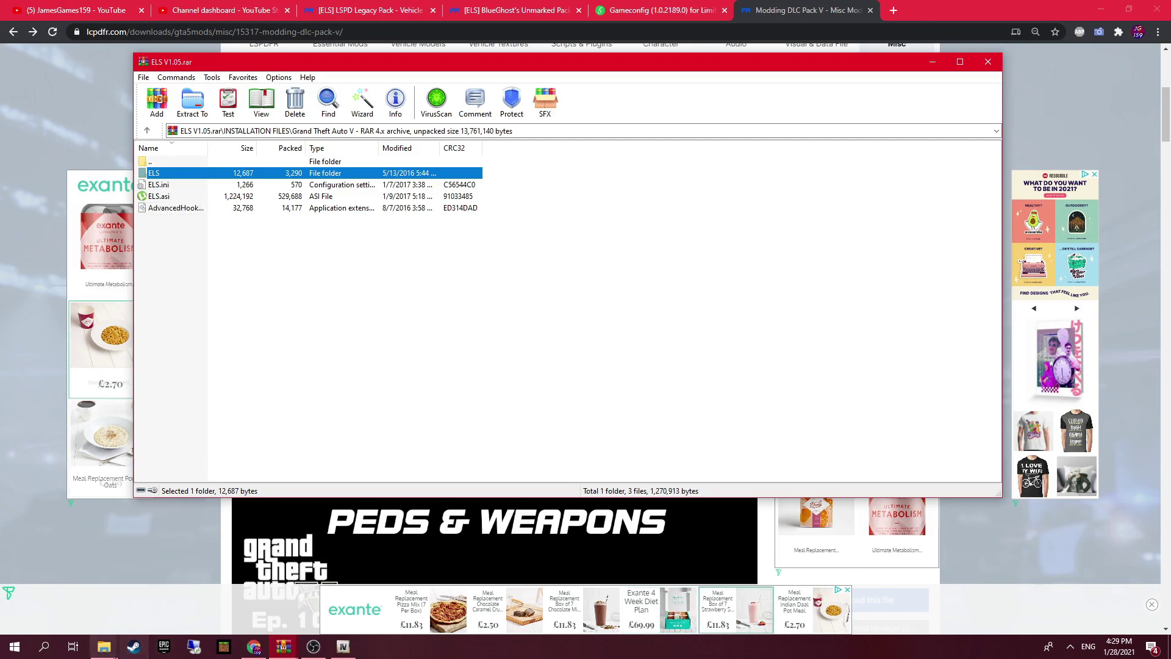
- Copy the ELS folder, ELS.ini, ELS.asi and AdvancedHookV.dll into the Grand Theft Auto V game folder, and close the ELS archive
{"action": "left_click", "coordinate": [160, 589]}
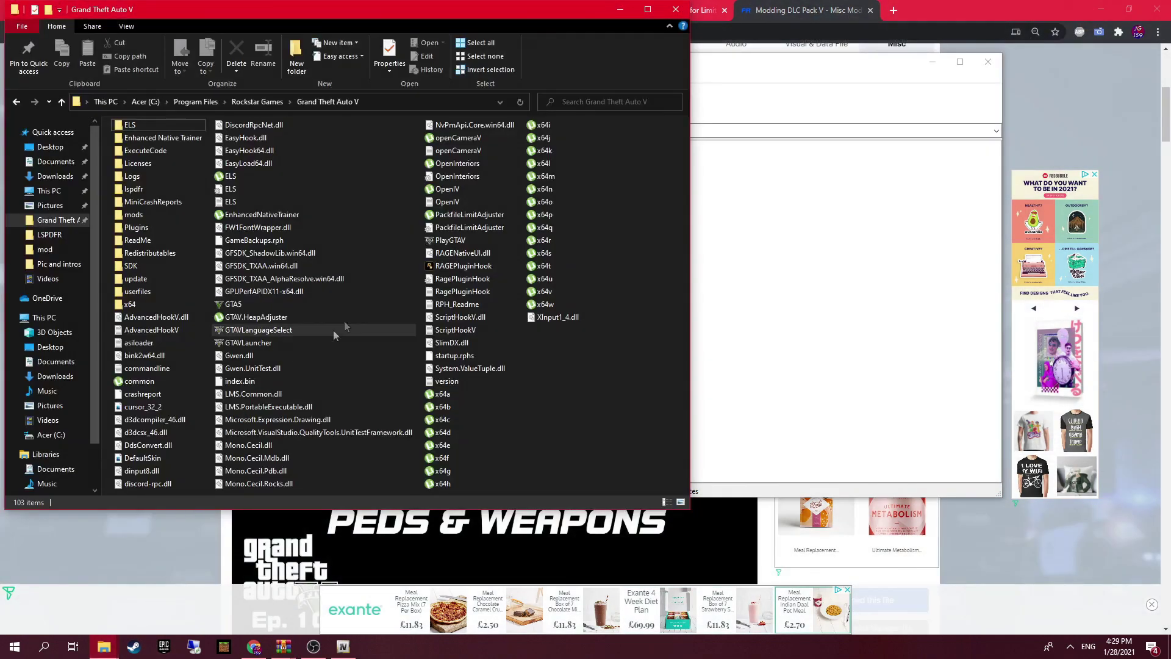
{"action": "left_click", "coordinate": [696, 350]}
{"action": "left_click", "coordinate": [159, 173]}
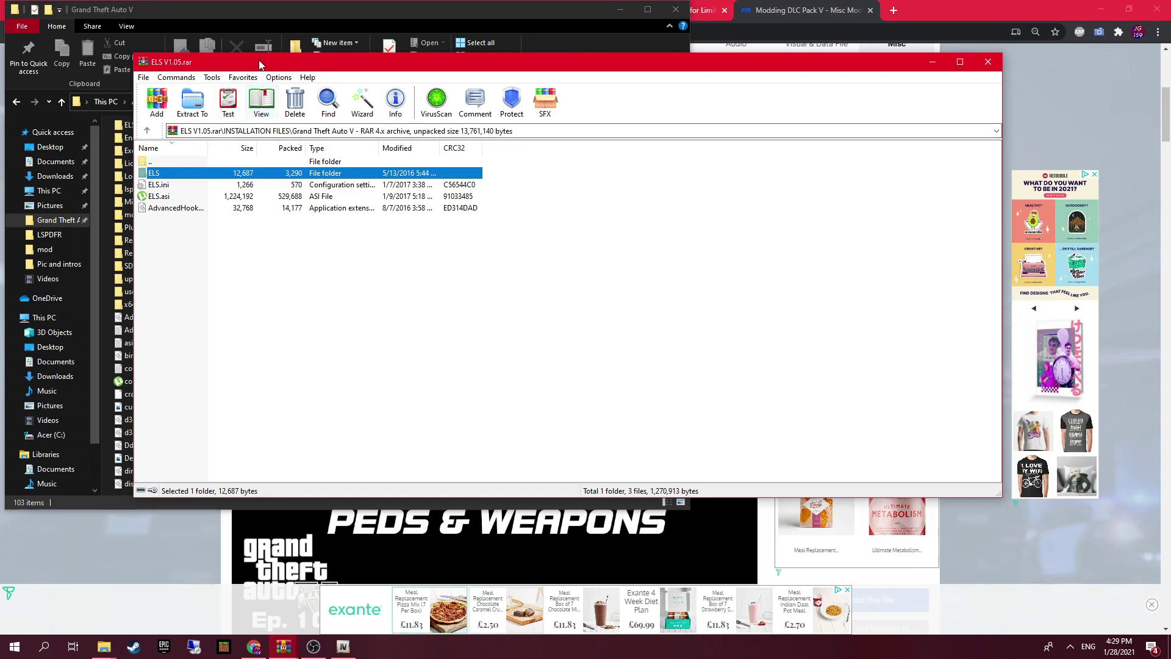
{"action": "left_click_drag", "start_coordinate": [244, 61], "coordinate": [665, 34]}
{"action": "left_click", "coordinate": [597, 182], "text": "shift"}
{"action": "left_click_drag", "start_coordinate": [597, 181], "coordinate": [475, 274]}
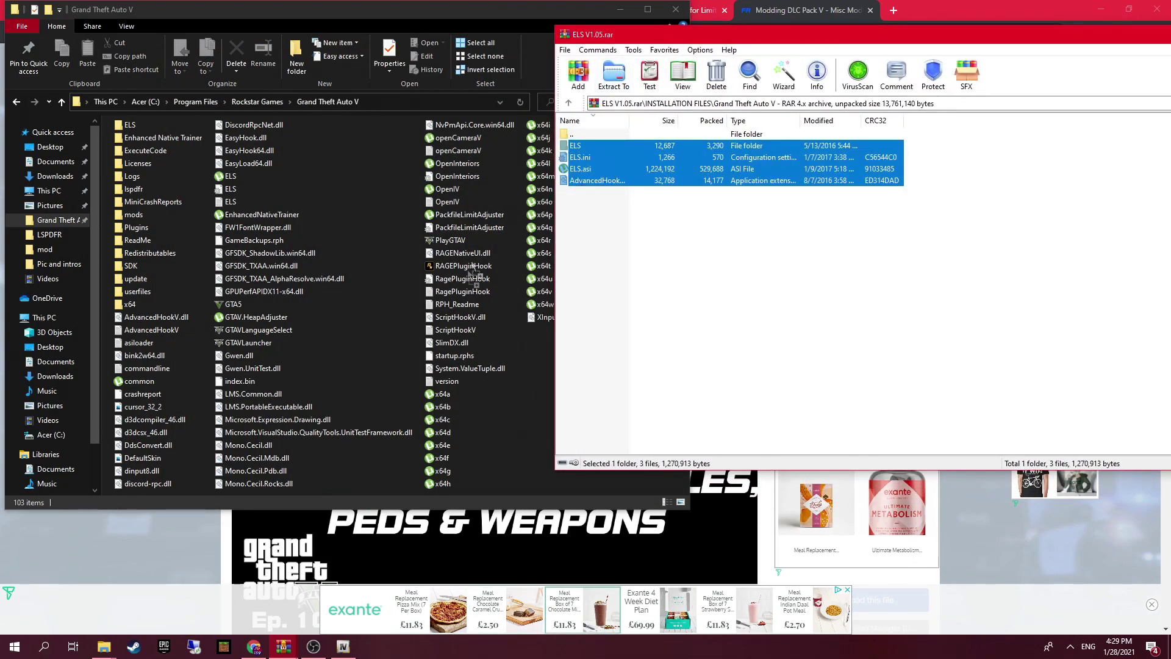
{"action": "left_click_drag", "start_coordinate": [385, 352], "coordinate": [305, 398]}
{"action": "left_click_drag", "start_coordinate": [327, 382], "coordinate": [510, 127]}
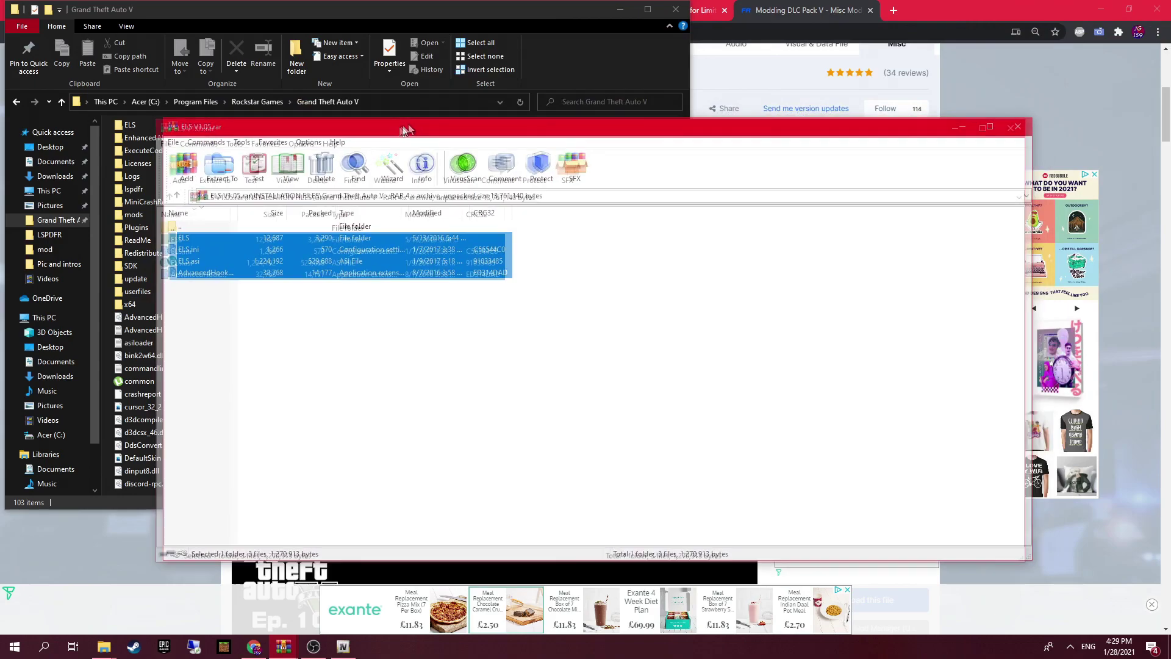
{"action": "left_click", "coordinate": [1009, 126]}
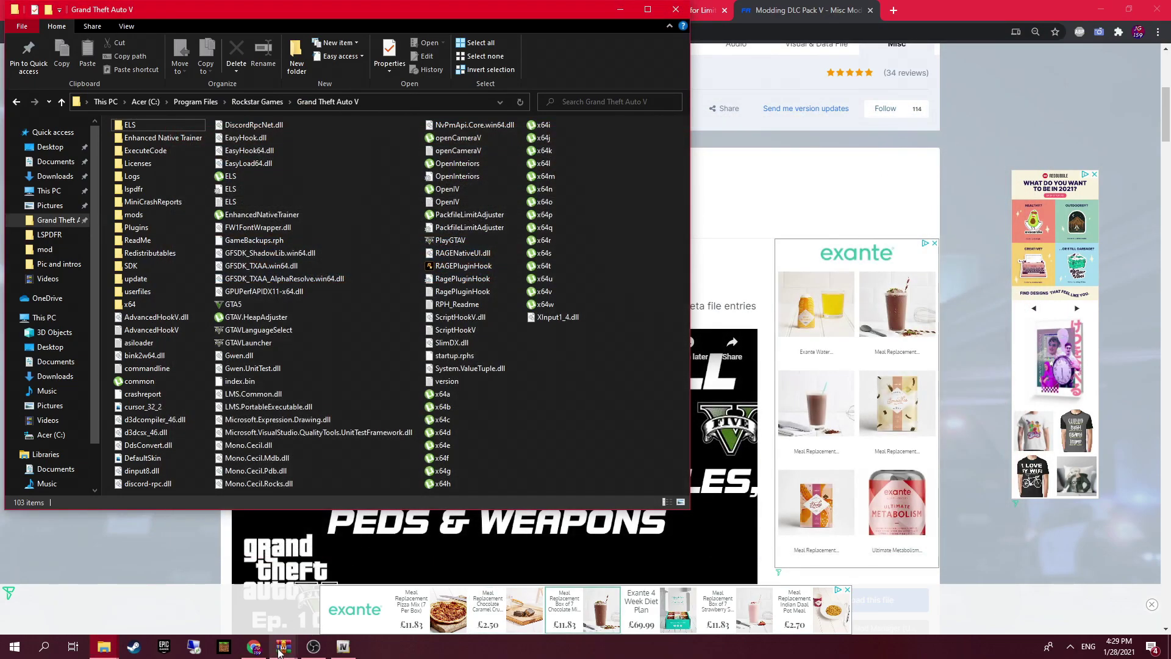
- Switch to the _ELS__LSPD_Legacy_Pack_1.4.0.rar archive, place it beside the game folder window, and open VCF's\Marked
{"action": "left_click", "coordinate": [283, 646]}
{"action": "left_click", "coordinate": [414, 607]}
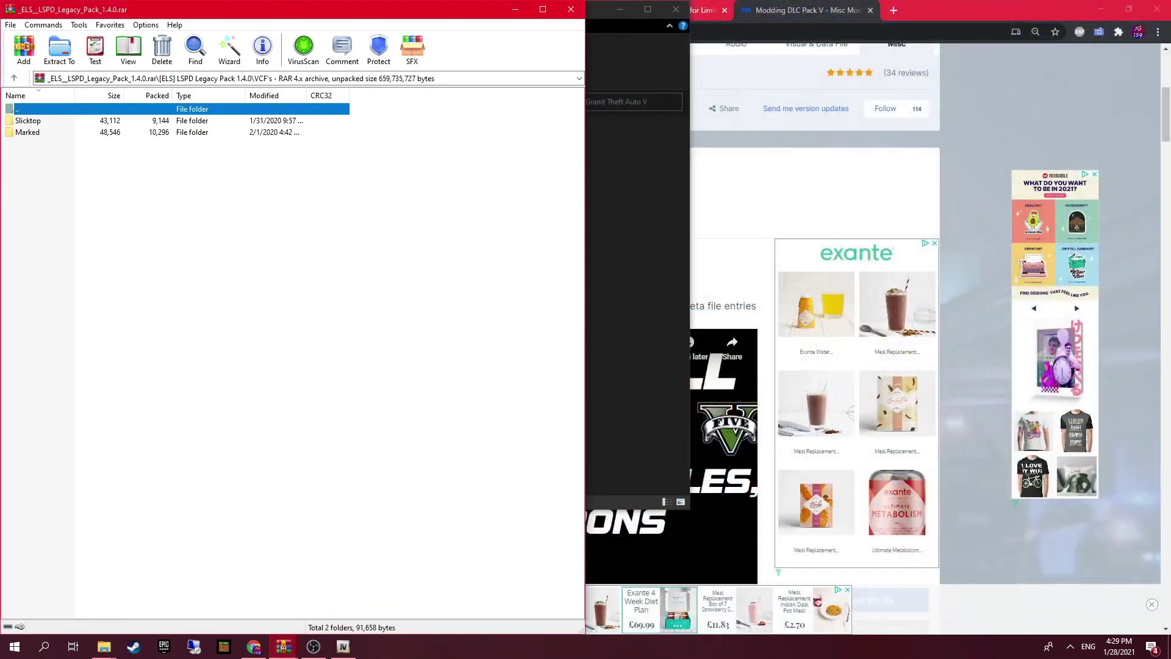
{"action": "left_click", "coordinate": [44, 132]}
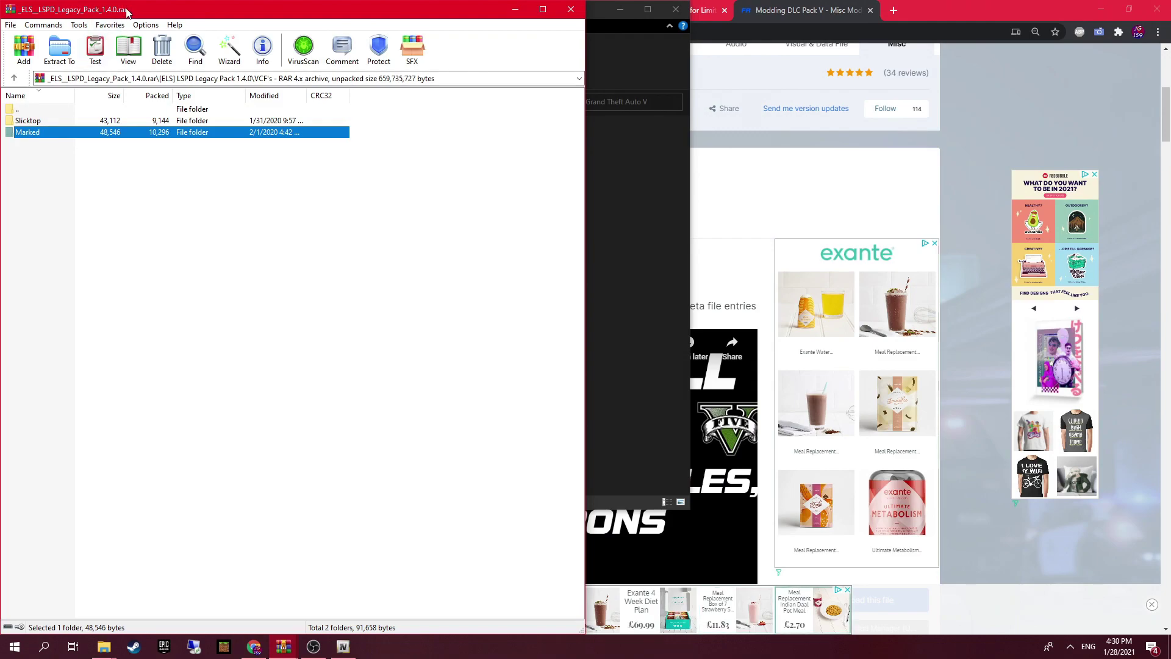
{"action": "left_click_drag", "start_coordinate": [127, 12], "coordinate": [615, 50]}
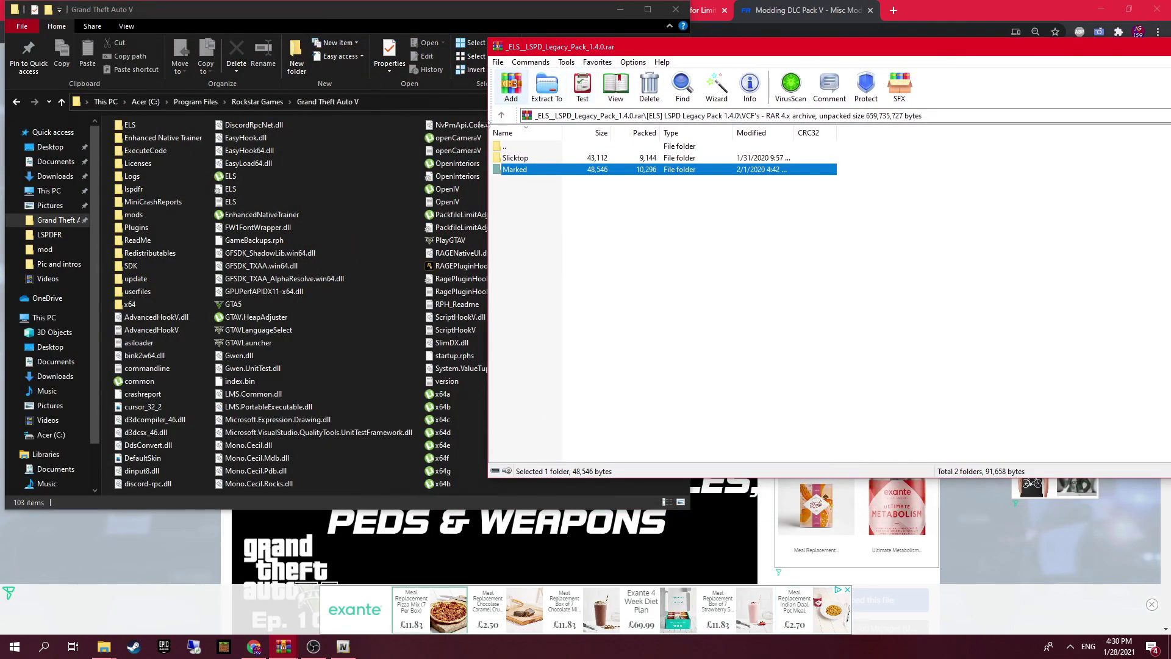
{"action": "double_click", "coordinate": [517, 171]}
- Copy all nine XML files from the Marked folder into Grand Theft Auto V\ELS\pack_default, replacing the existing files
{"action": "left_click", "coordinate": [523, 161]}
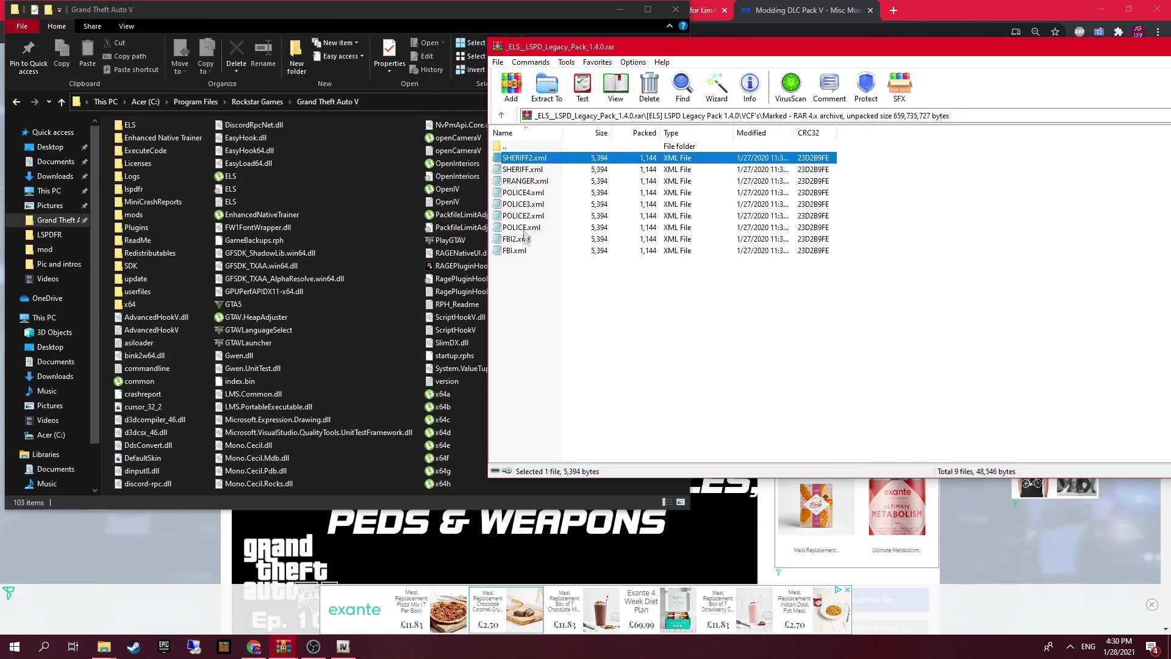
{"action": "left_click", "coordinate": [518, 251], "text": "shift"}
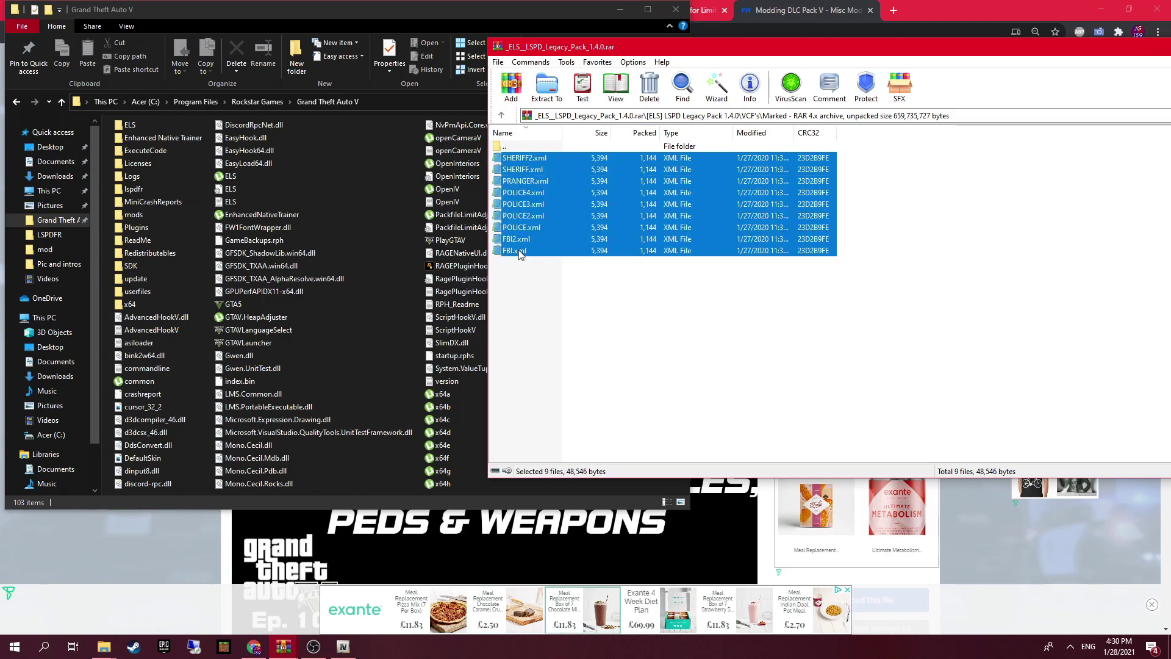
{"action": "double_click", "coordinate": [130, 125]}
{"action": "double_click", "coordinate": [140, 141]}
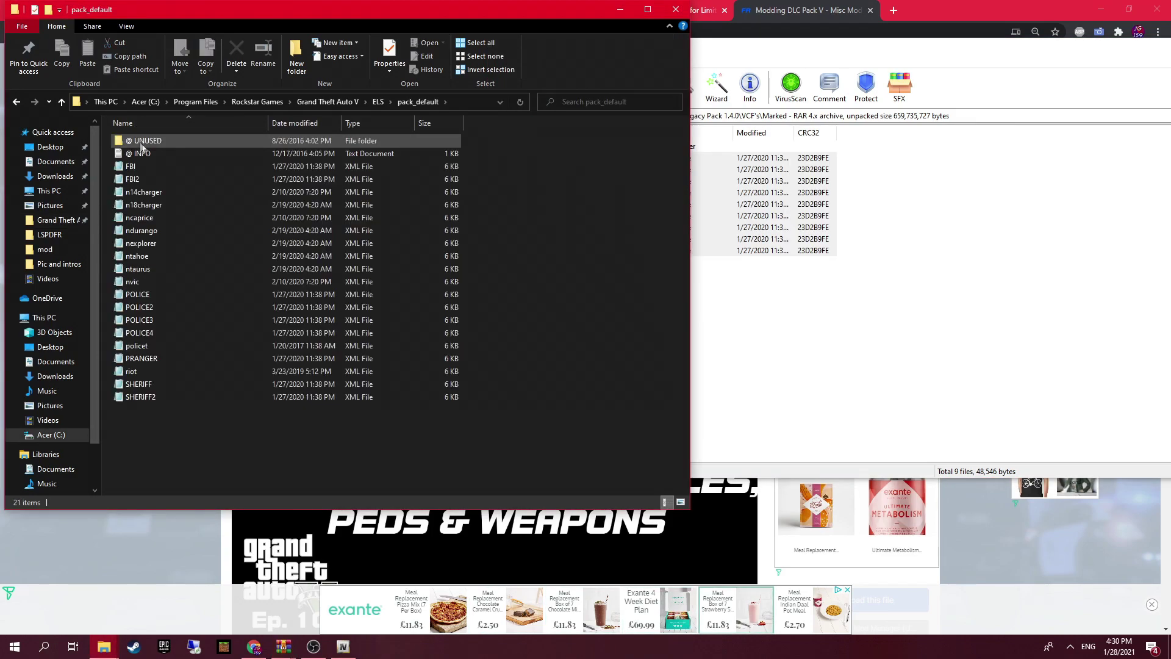
{"action": "left_click", "coordinate": [905, 346]}
{"action": "left_click", "coordinate": [544, 160]}
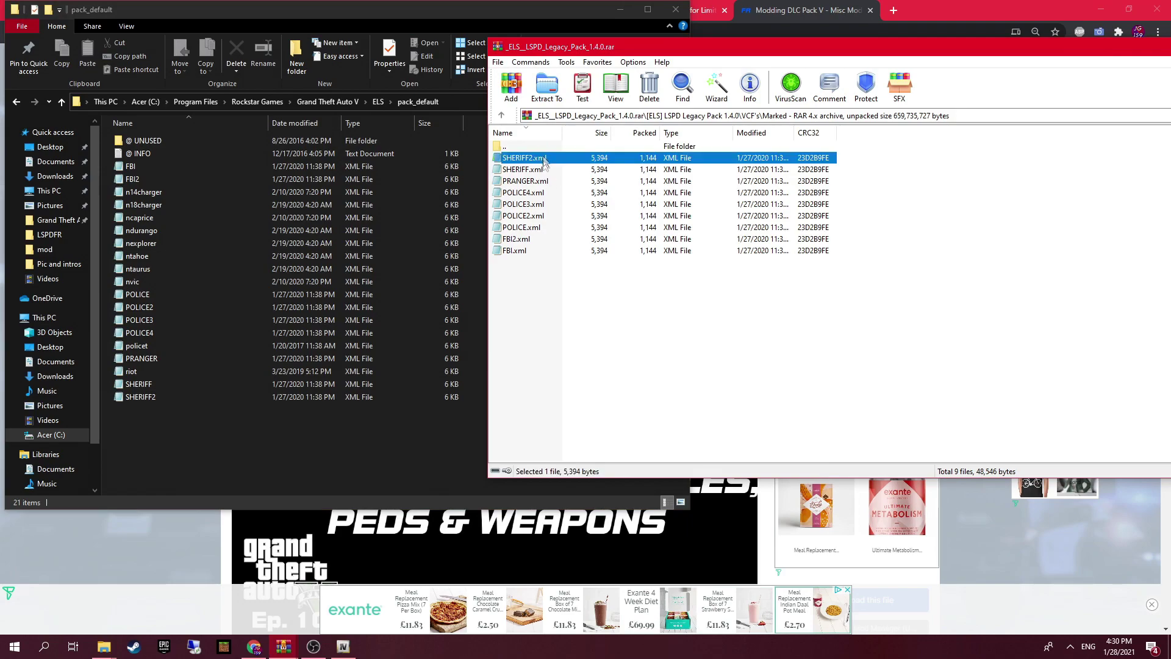
{"action": "left_click", "coordinate": [535, 254], "text": "shift"}
{"action": "left_click_drag", "start_coordinate": [578, 230], "coordinate": [249, 427]}
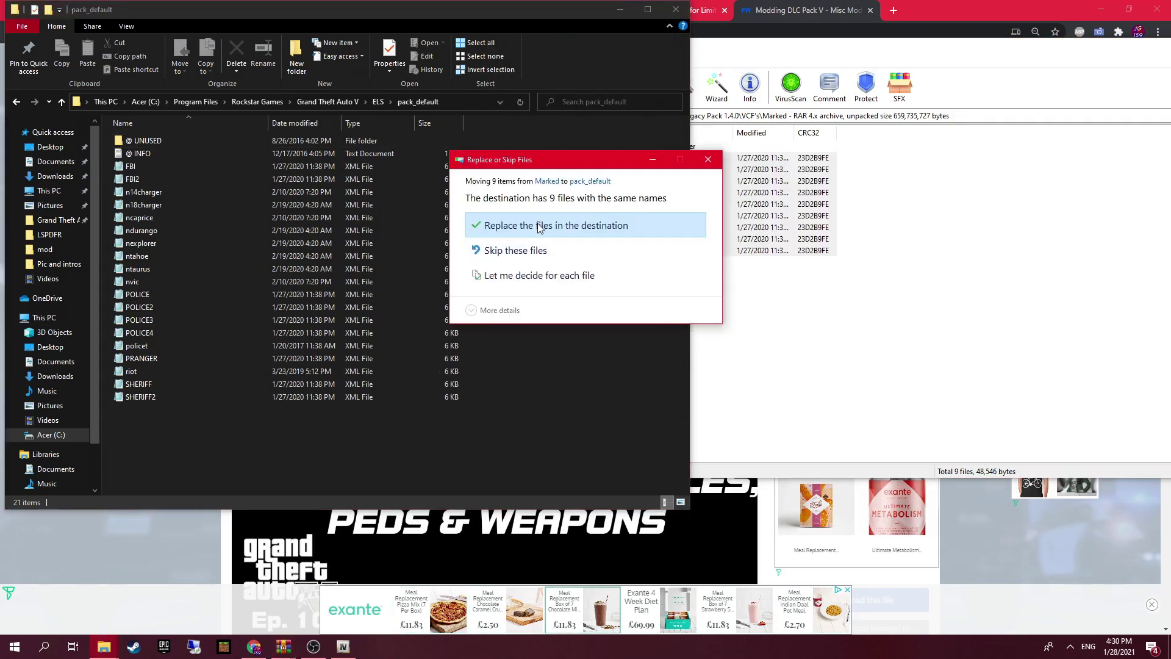
{"action": "left_click", "coordinate": [539, 226]}
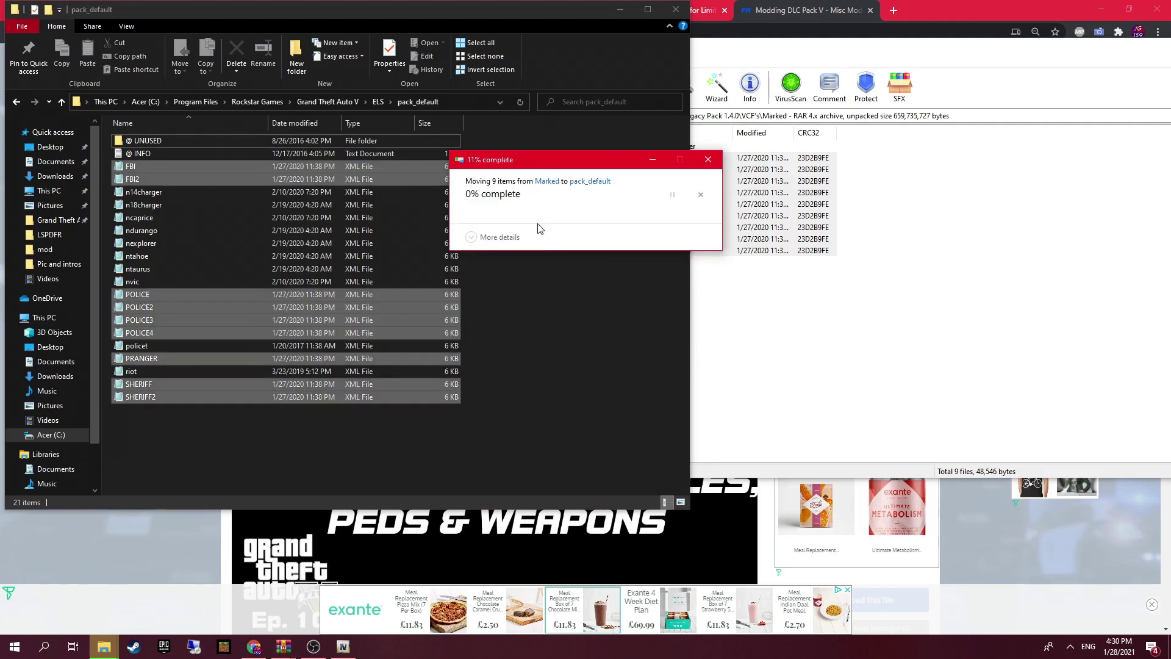
- Close the LSPD Legacy Pack archive and the pack_default folder window
{"action": "left_click", "coordinate": [933, 65]}
{"action": "left_click_drag", "start_coordinate": [933, 46], "coordinate": [650, 62]}
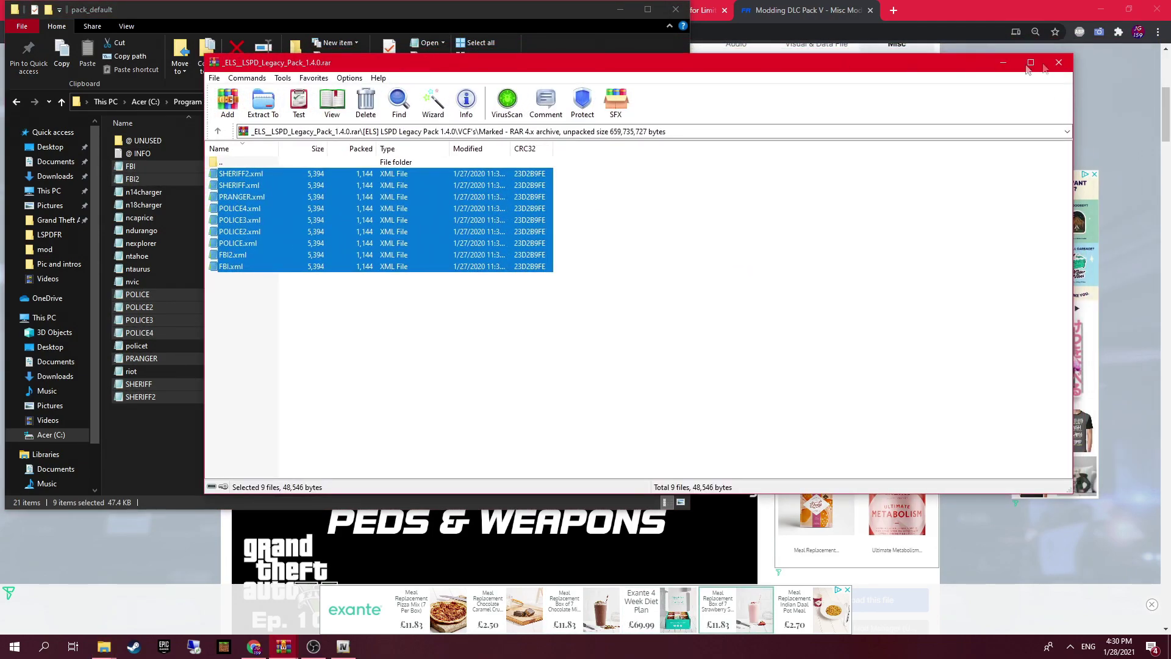
{"action": "left_click", "coordinate": [1062, 66]}
{"action": "left_click", "coordinate": [632, 253]}
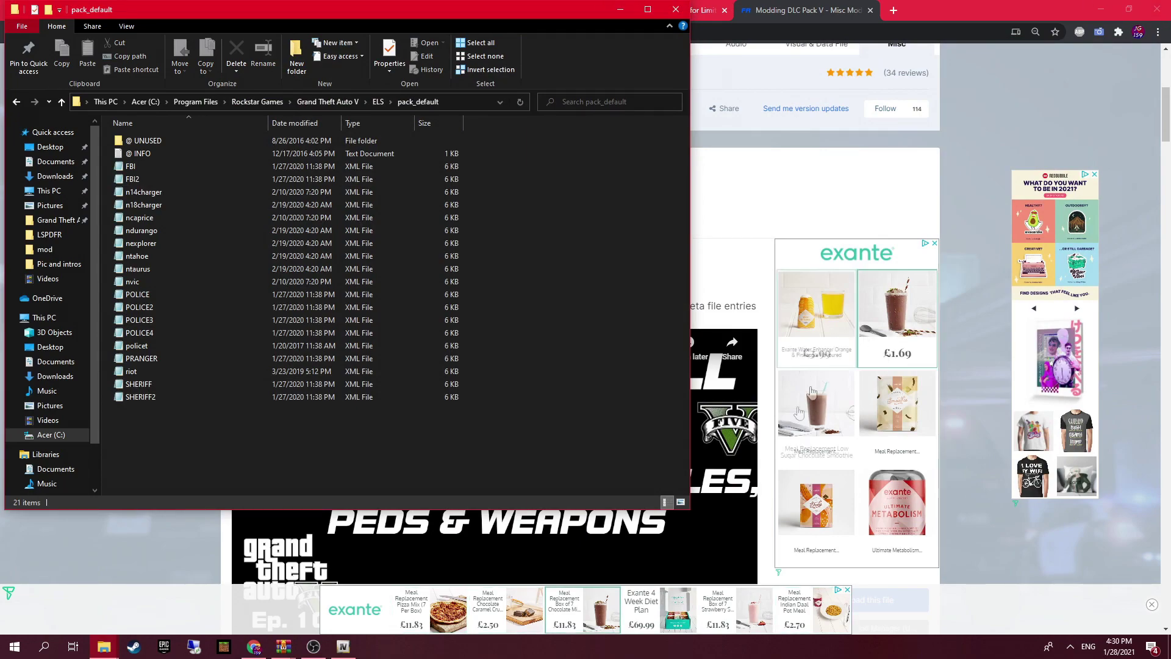
{"action": "left_click", "coordinate": [667, 14]}
- Switch to the Gameconfig (1.0.2189.0) for Limitless Vehicles page and review its title, required downloads and changelog
{"action": "left_click", "coordinate": [665, 13]}
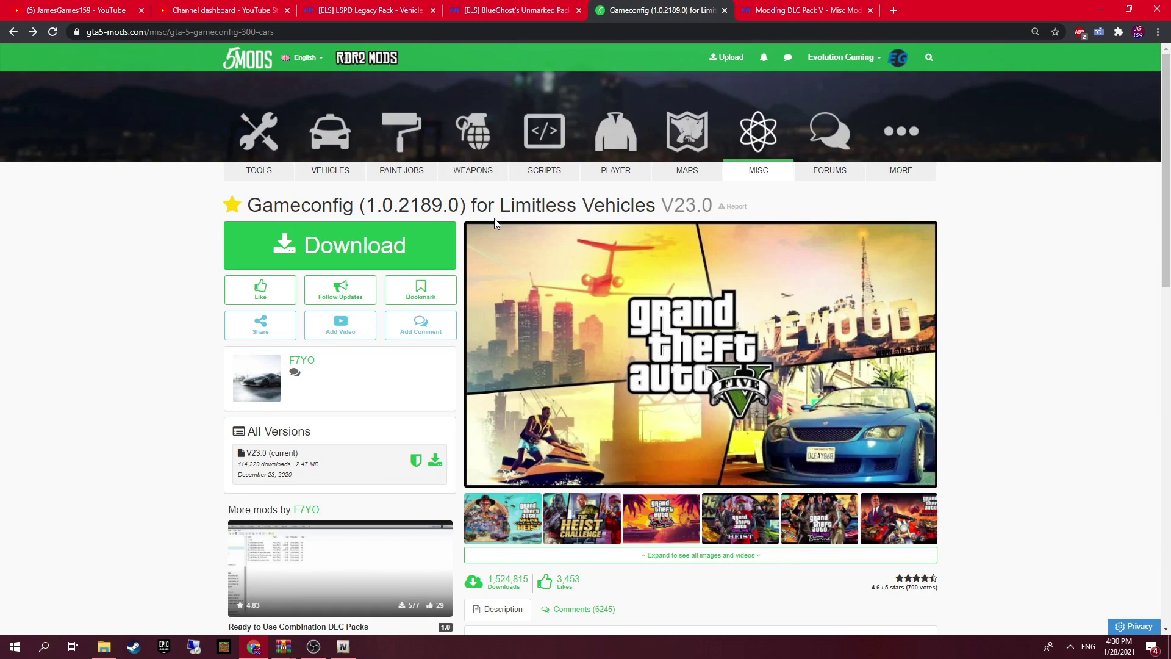
{"action": "left_click_drag", "start_coordinate": [209, 207], "coordinate": [755, 215]}
{"action": "left_click", "coordinate": [764, 214]}
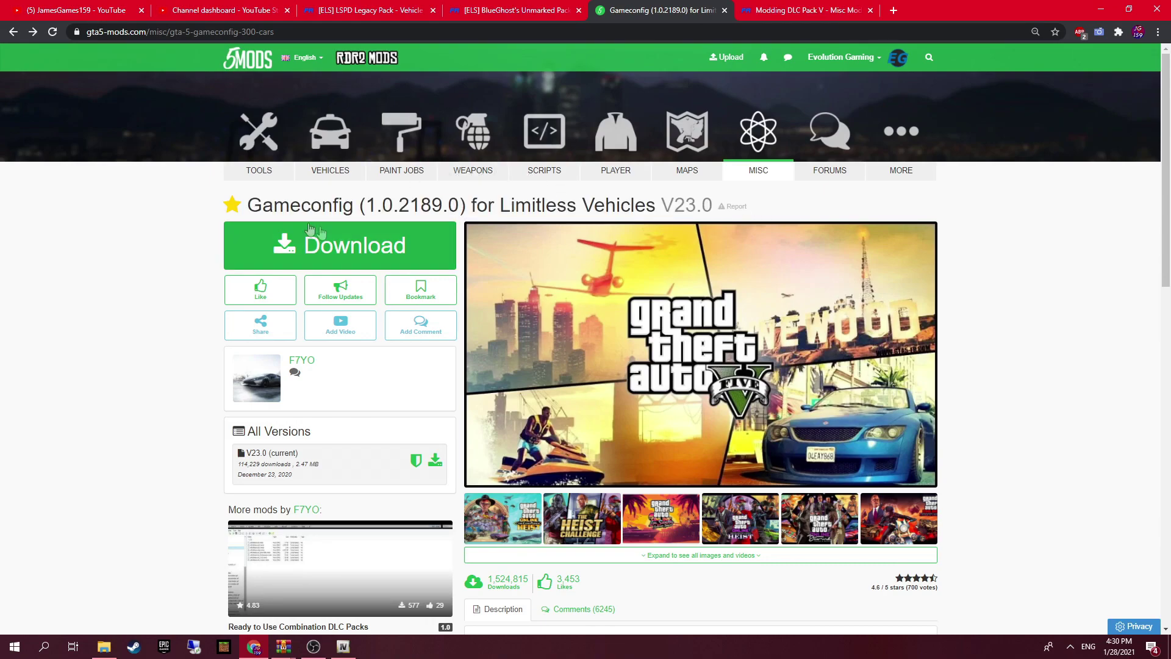
{"action": "scroll", "coordinate": [602, 352], "scroll_direction": "down", "scroll_amount": 8}
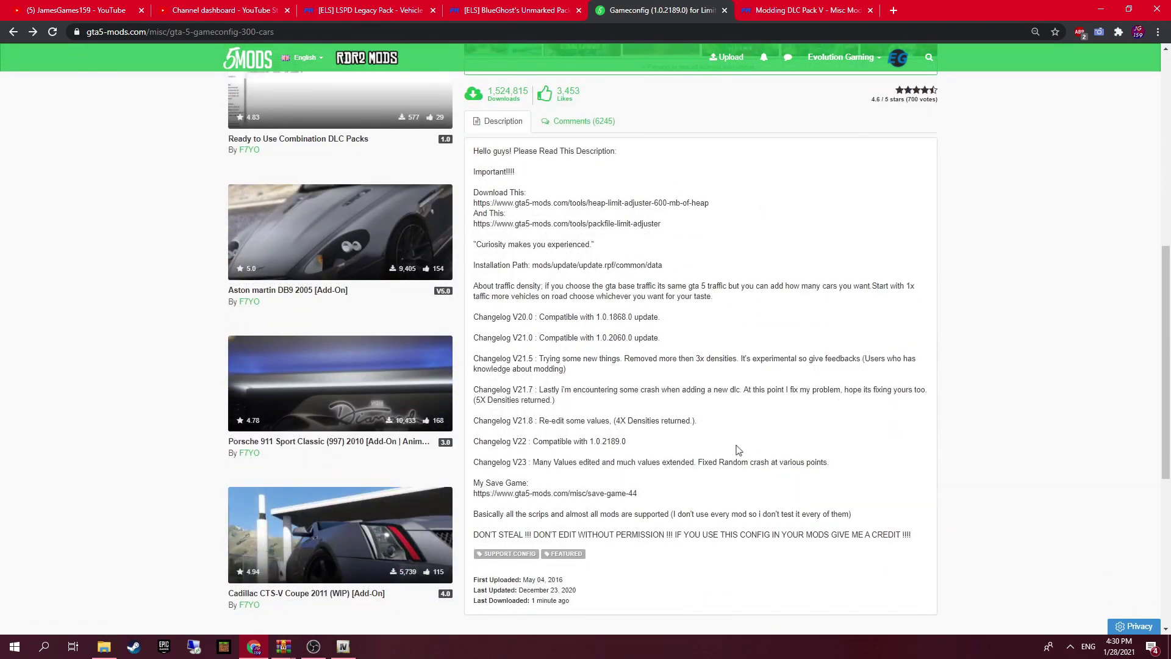
{"action": "left_click_drag", "start_coordinate": [494, 203], "coordinate": [701, 205]}
{"action": "left_click", "coordinate": [693, 207]}
{"action": "scroll", "coordinate": [658, 224], "scroll_direction": "down", "scroll_amount": 2}
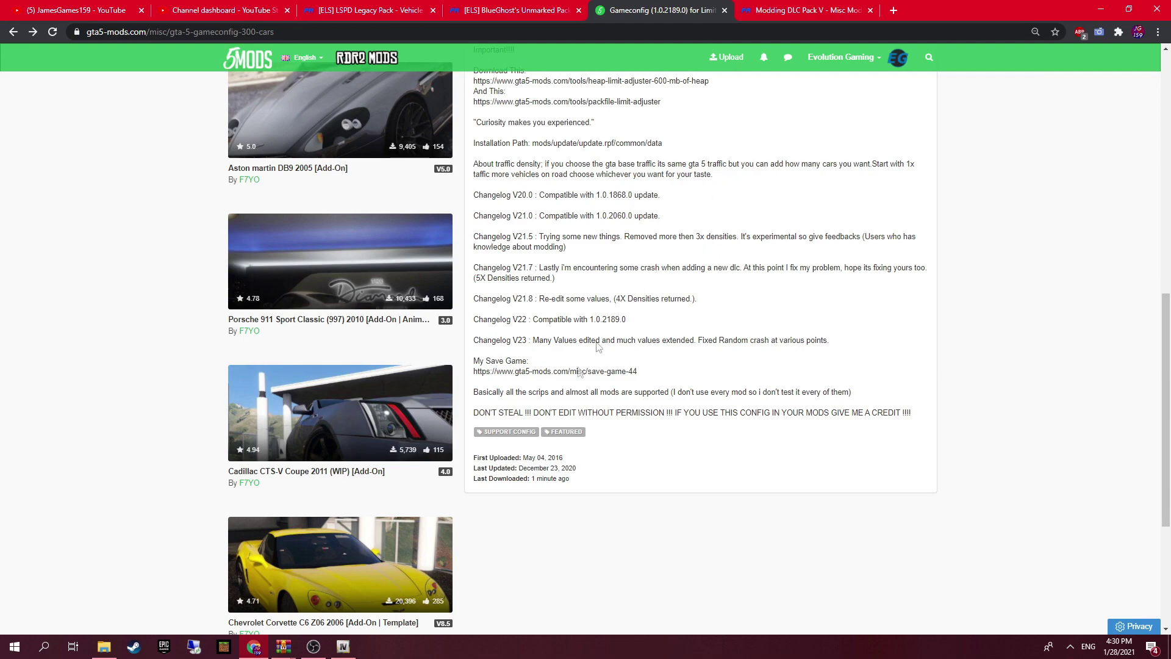
- Switch to OpenIV and open mods\update\update.rpf\common\data
{"action": "left_click", "coordinate": [343, 646]}
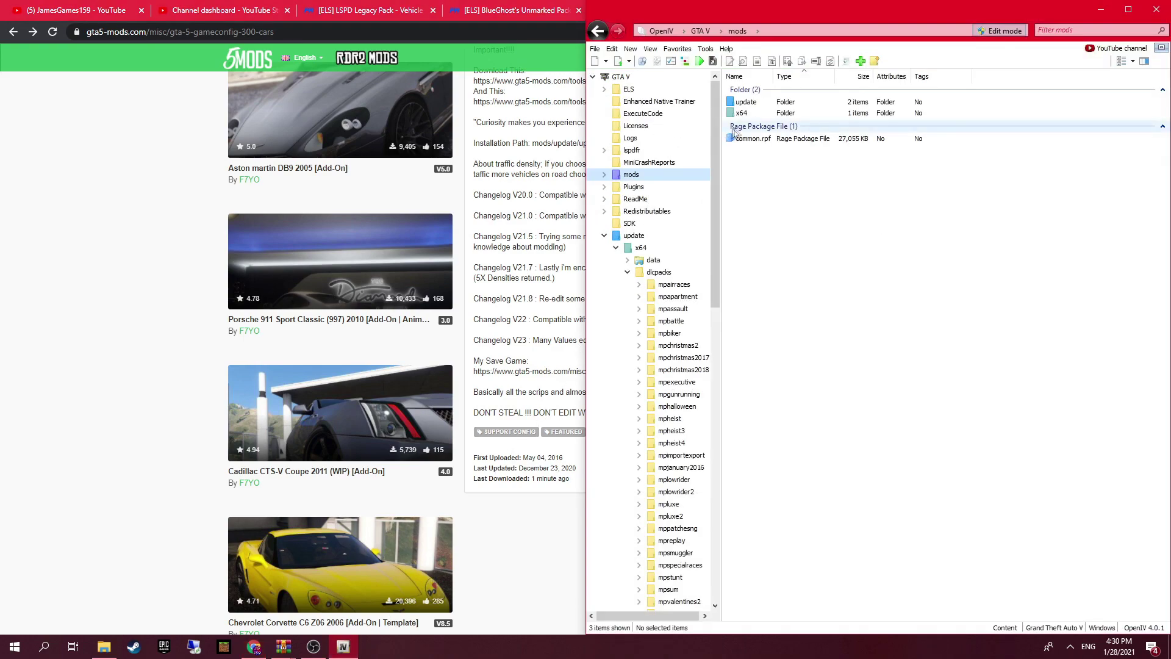
{"action": "double_click", "coordinate": [745, 101]}
{"action": "double_click", "coordinate": [751, 127]}
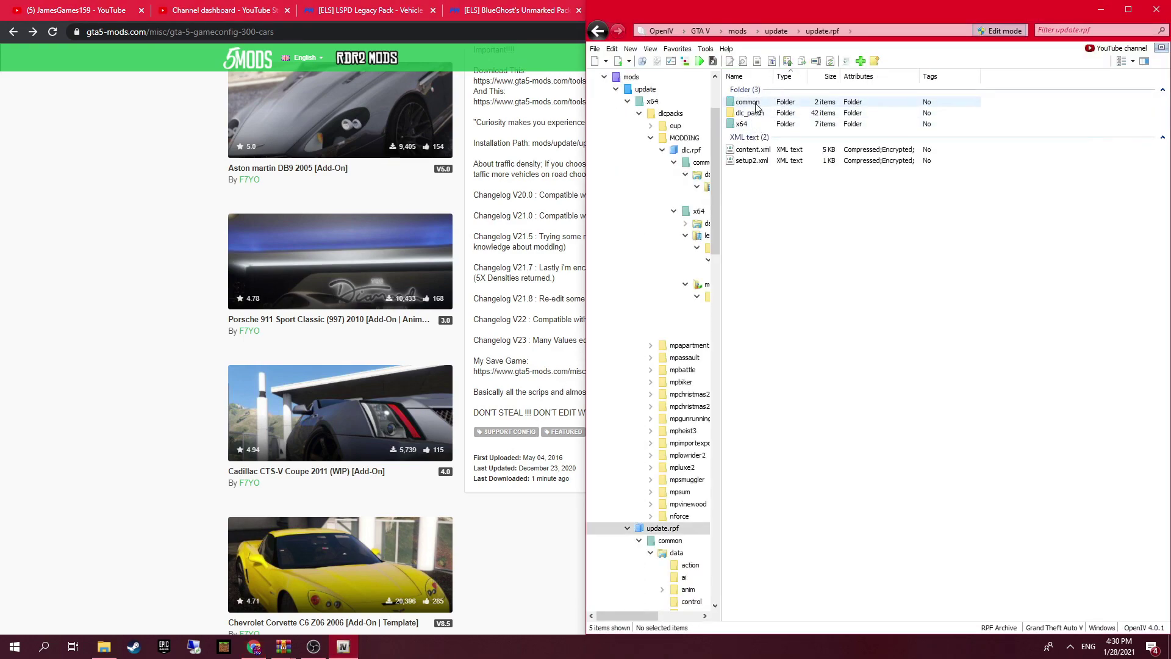
{"action": "double_click", "coordinate": [750, 102]}
{"action": "double_click", "coordinate": [751, 102]}
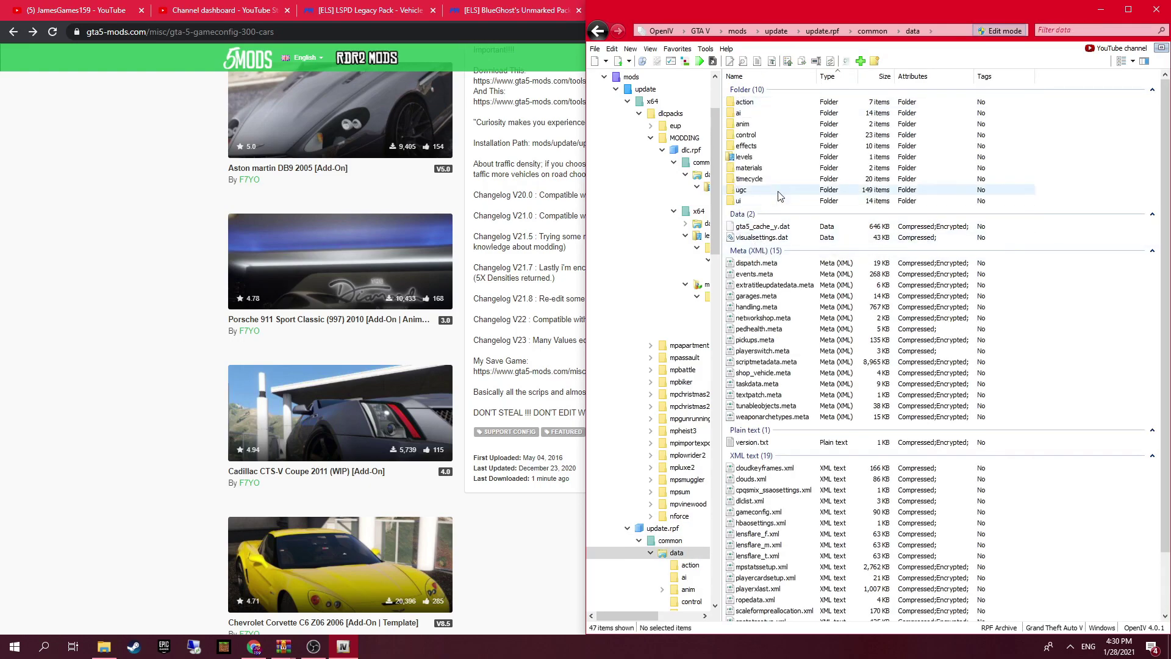
{"action": "scroll", "coordinate": [799, 366], "scroll_direction": "down", "scroll_amount": 2}
- Switch to the 9658be-GTAV Config v23.rar archive and read the required tool links in the Download and install these must!!! text file
{"action": "mouse_move", "coordinate": [286, 648]}
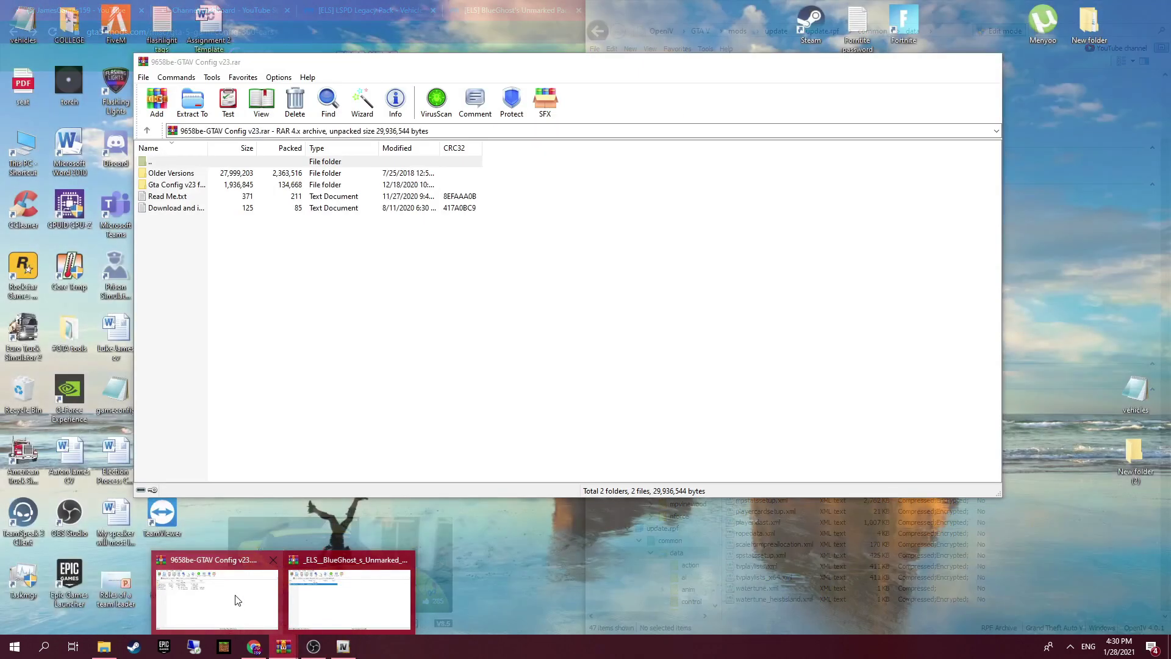
{"action": "left_click", "coordinate": [241, 601]}
{"action": "double_click", "coordinate": [170, 203]}
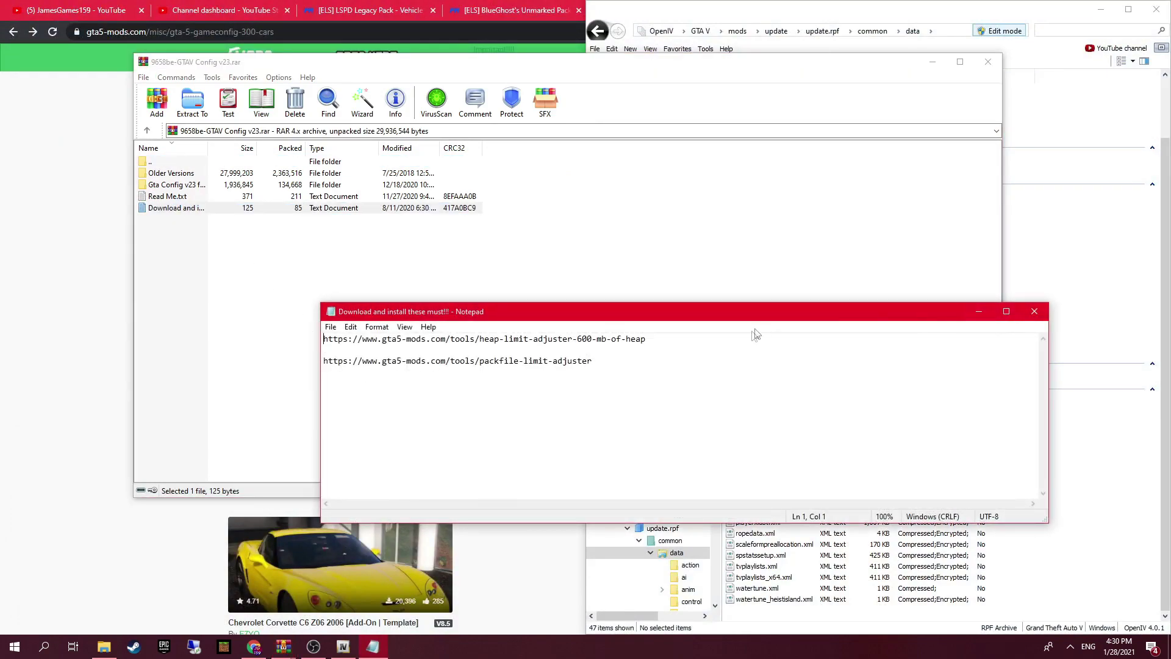
{"action": "left_click_drag", "start_coordinate": [323, 340], "coordinate": [650, 355]}
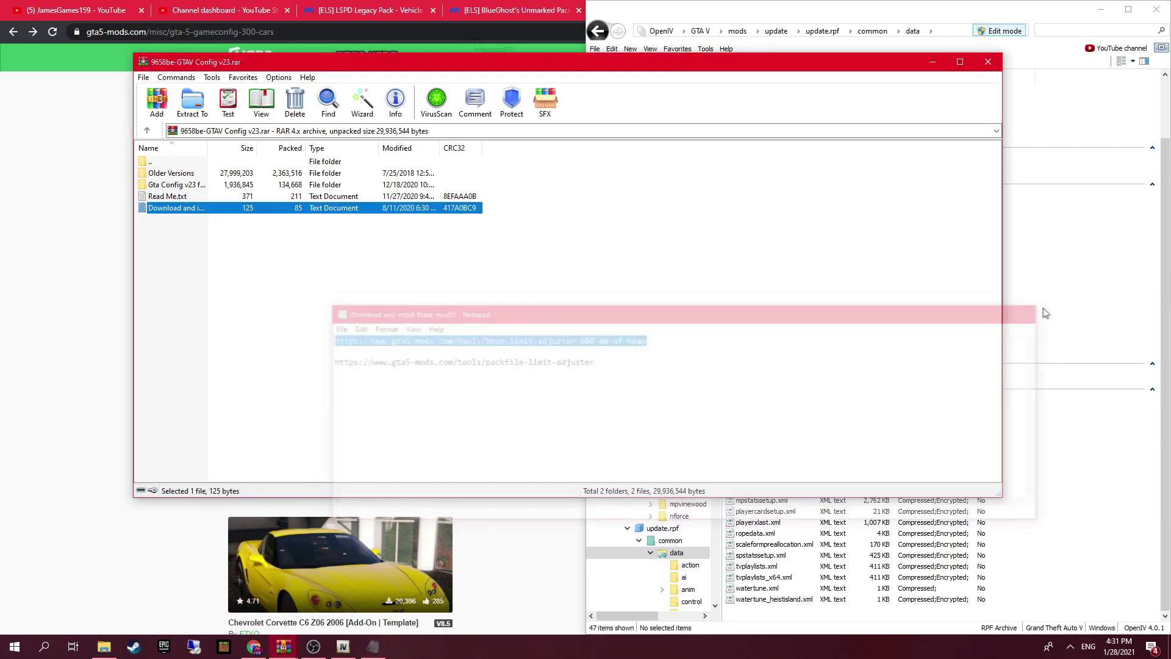
{"action": "left_click", "coordinate": [1035, 311]}
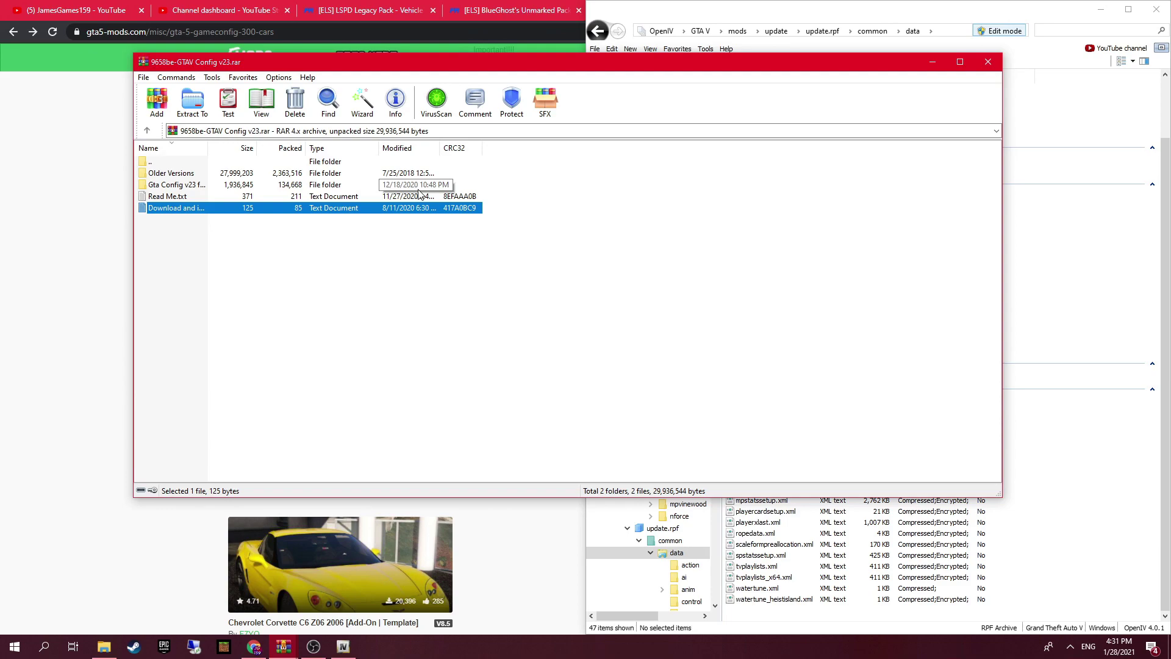
{"action": "double_click", "coordinate": [198, 210]}
{"action": "mouse_move", "coordinate": [323, 339]}
{"action": "left_mouse_down"}
{"action": "mouse_move", "coordinate": [646, 339]}
{"action": "mouse_move", "coordinate": [345, 342]}
{"action": "left_mouse_up"}
{"action": "left_click", "coordinate": [688, 343]}
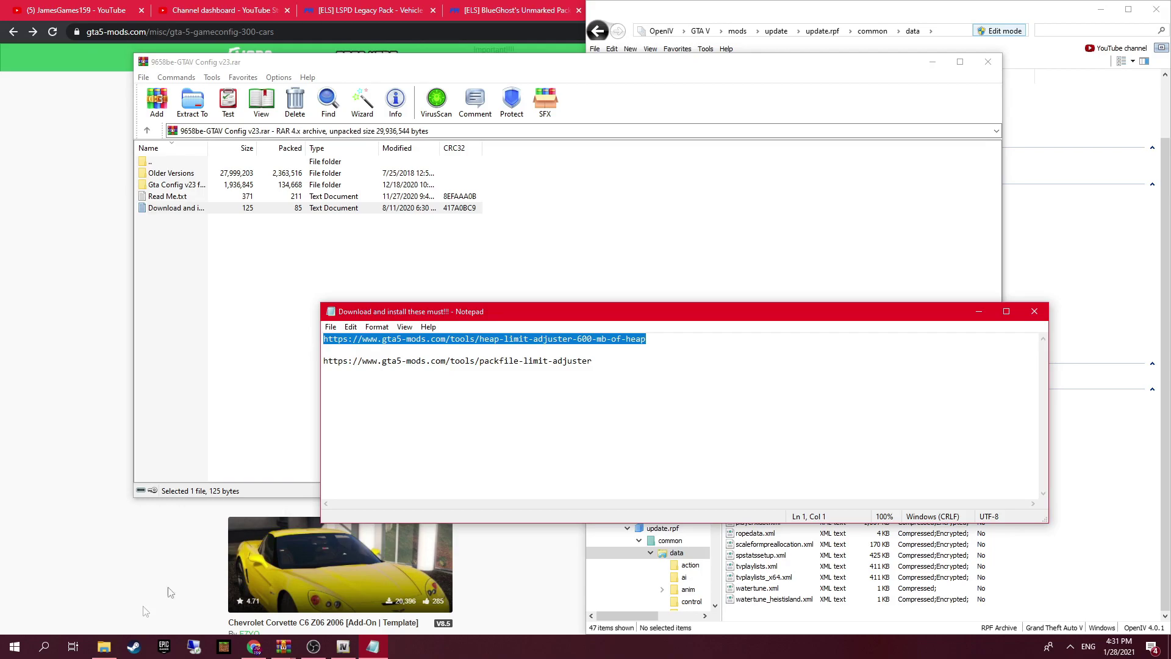
- Check the Grand Theft Auto V folder for GTAV.HeapAdjuster and PackfileLimitAdjuster, and put away the text file with the tool links
{"action": "left_click", "coordinate": [104, 647]}
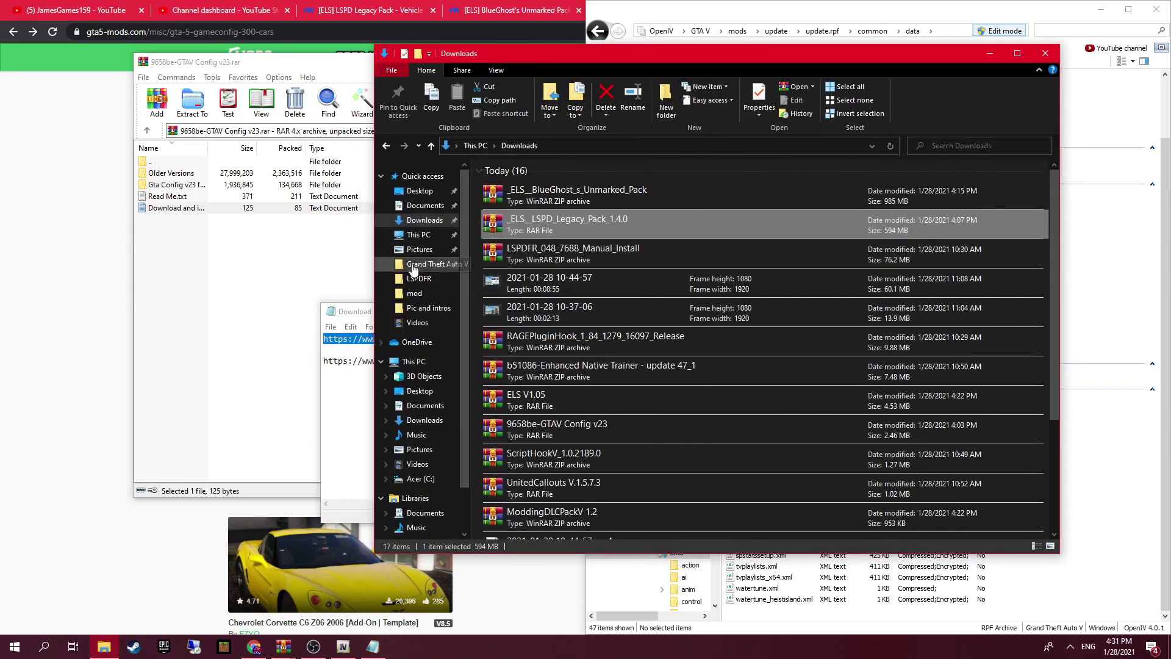
{"action": "left_click", "coordinate": [414, 268]}
{"action": "left_click_drag", "start_coordinate": [735, 55], "coordinate": [925, 37]}
{"action": "left_click", "coordinate": [851, 345]}
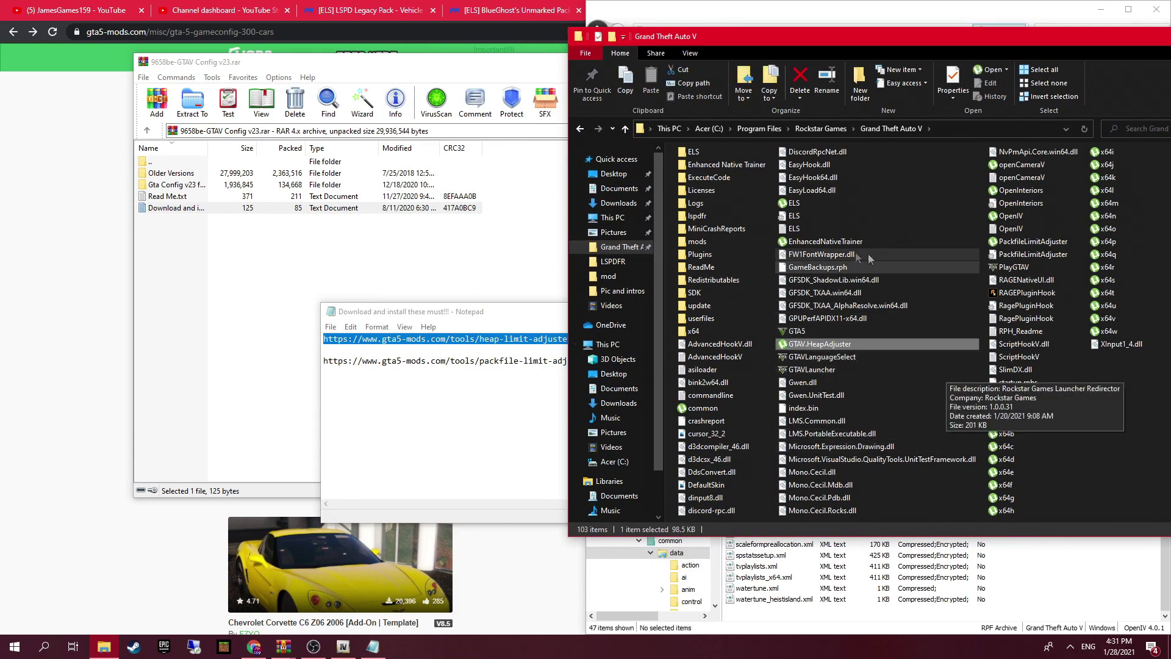
{"action": "left_click", "coordinate": [1030, 242]}
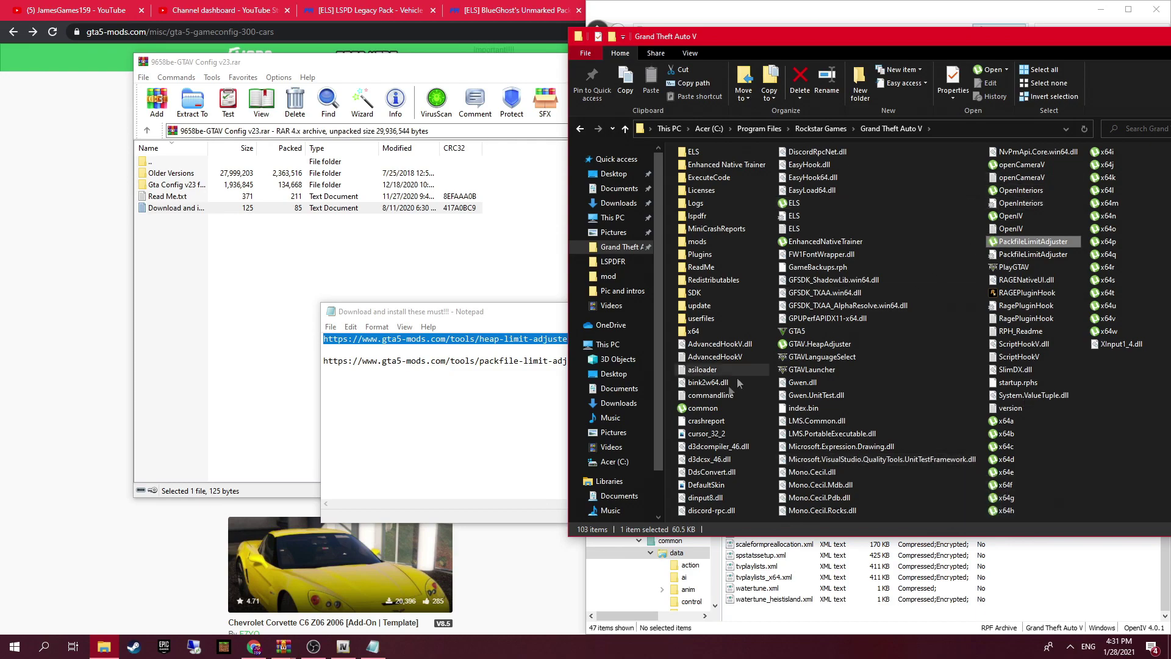
{"action": "left_click", "coordinate": [522, 423]}
{"action": "left_click", "coordinate": [978, 311]}
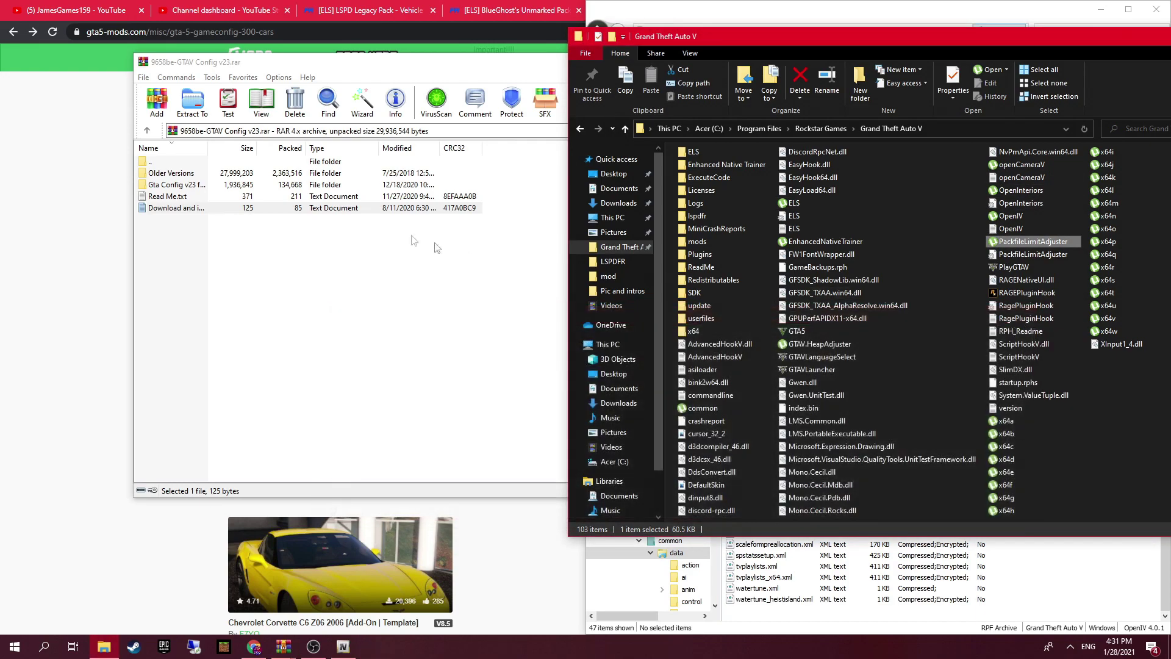
- Open Read Me.txt from the GTAV Config v23 archive and read the gameconfig installation path
{"action": "double_click", "coordinate": [168, 196]}
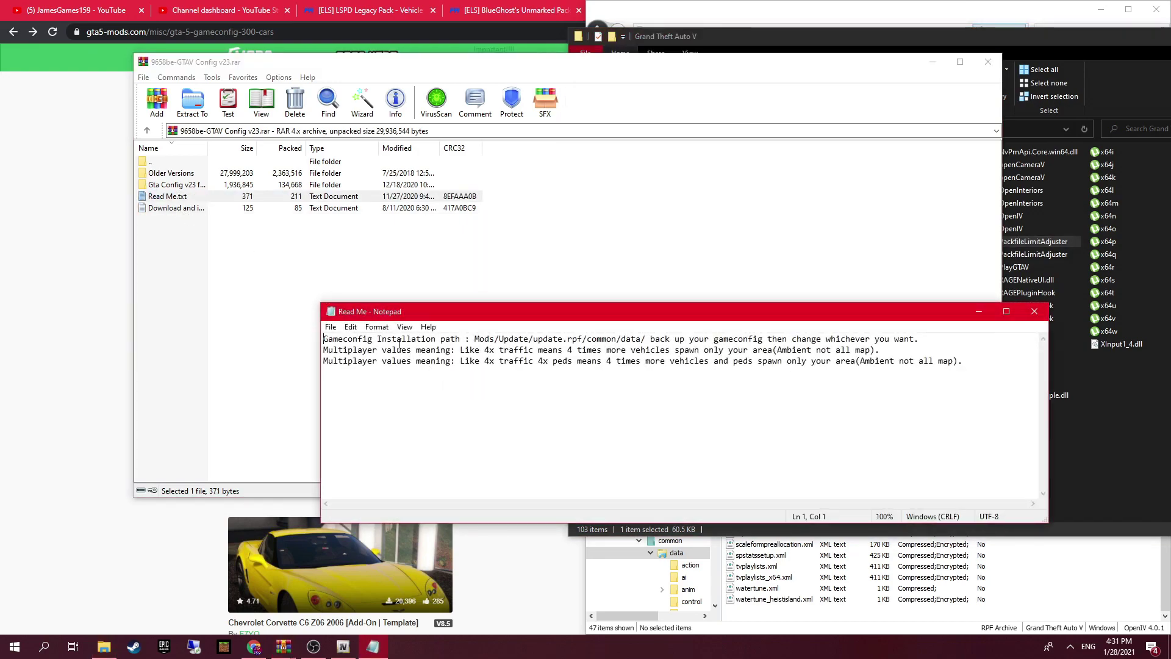
{"action": "left_click_drag", "start_coordinate": [398, 340], "coordinate": [482, 342]}
{"action": "left_click", "coordinate": [602, 340]}
- Locate gameconfig.xml in OpenIV's common\data folder, open its name for editing, and cancel the rename
{"action": "left_click", "coordinate": [773, 599]}
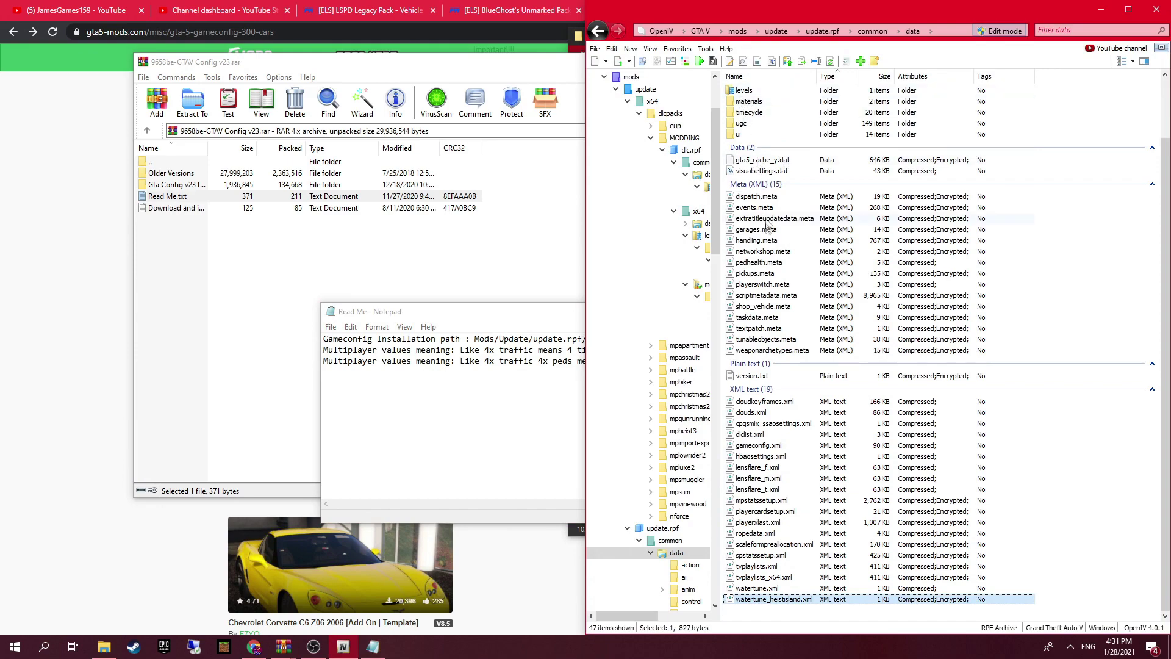
{"action": "scroll", "coordinate": [767, 226], "scroll_direction": "up", "scroll_amount": 2}
{"action": "type", "text": "e"}
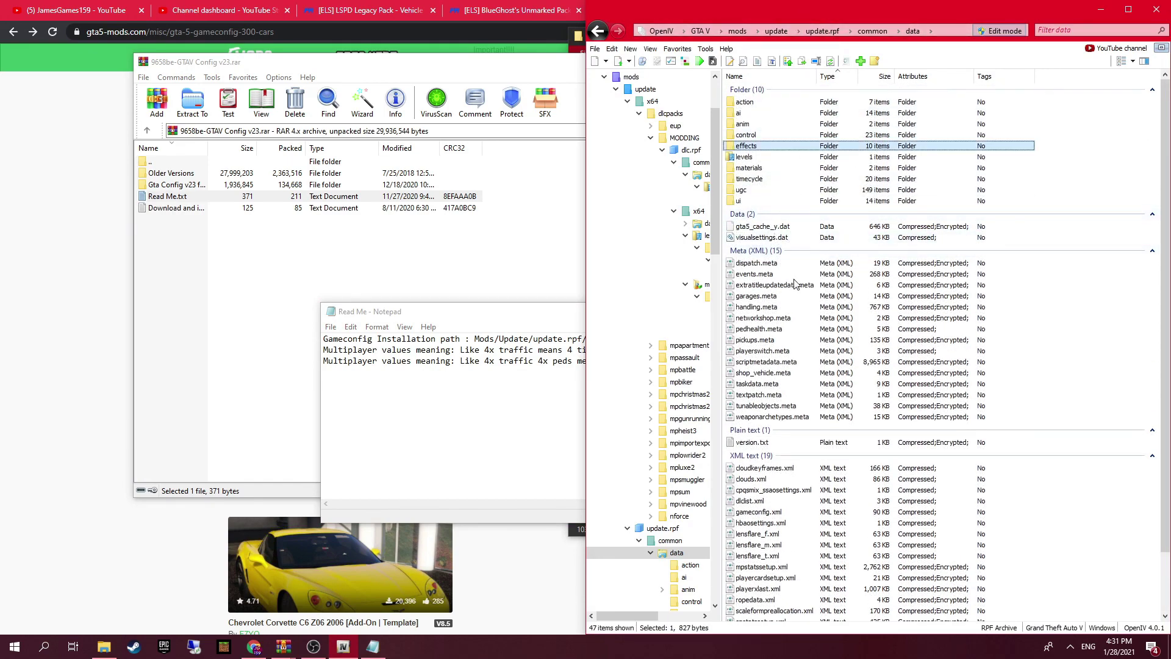
{"action": "type", "text": "egam"}
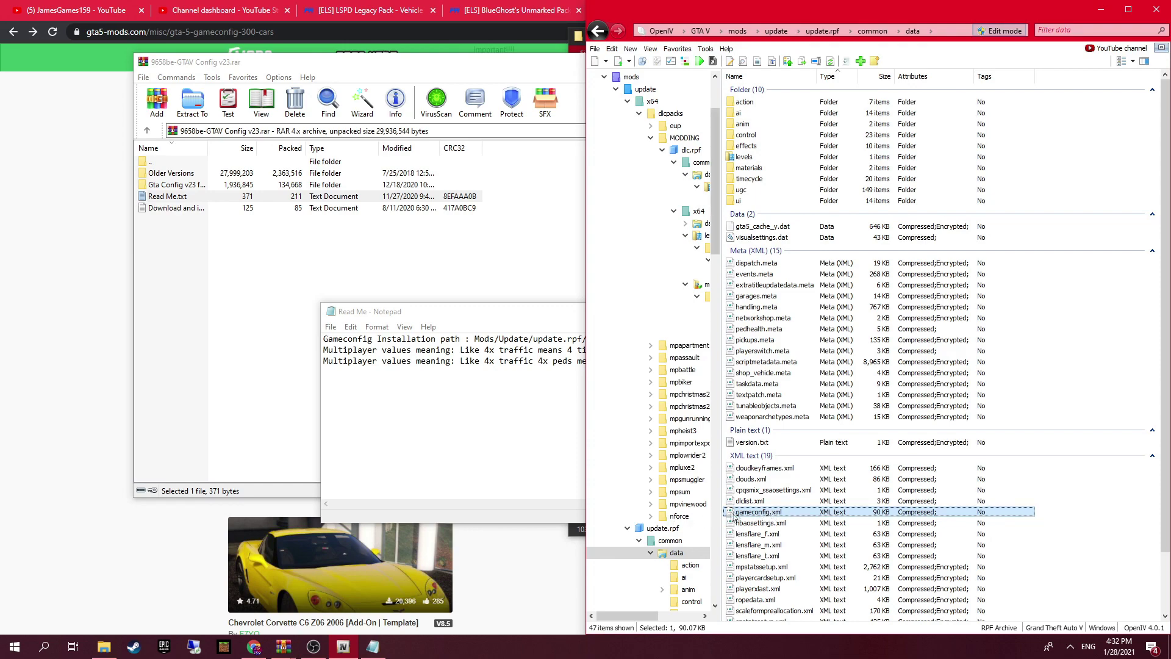
{"action": "key", "text": "F2"}
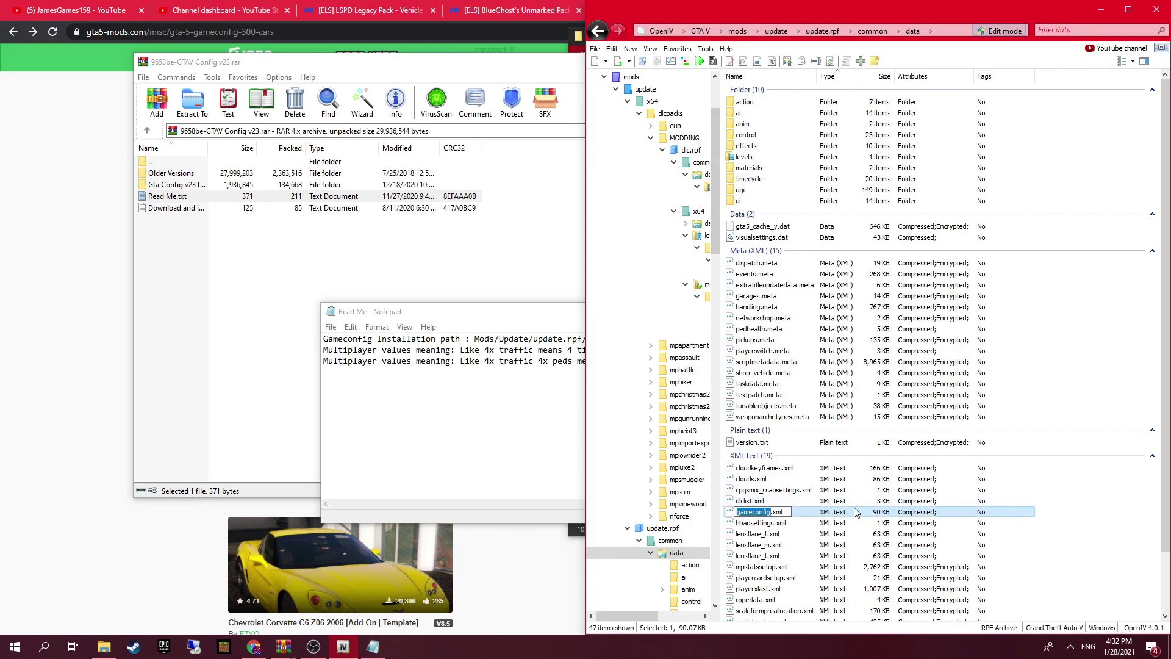
{"action": "key", "text": "Escape"}
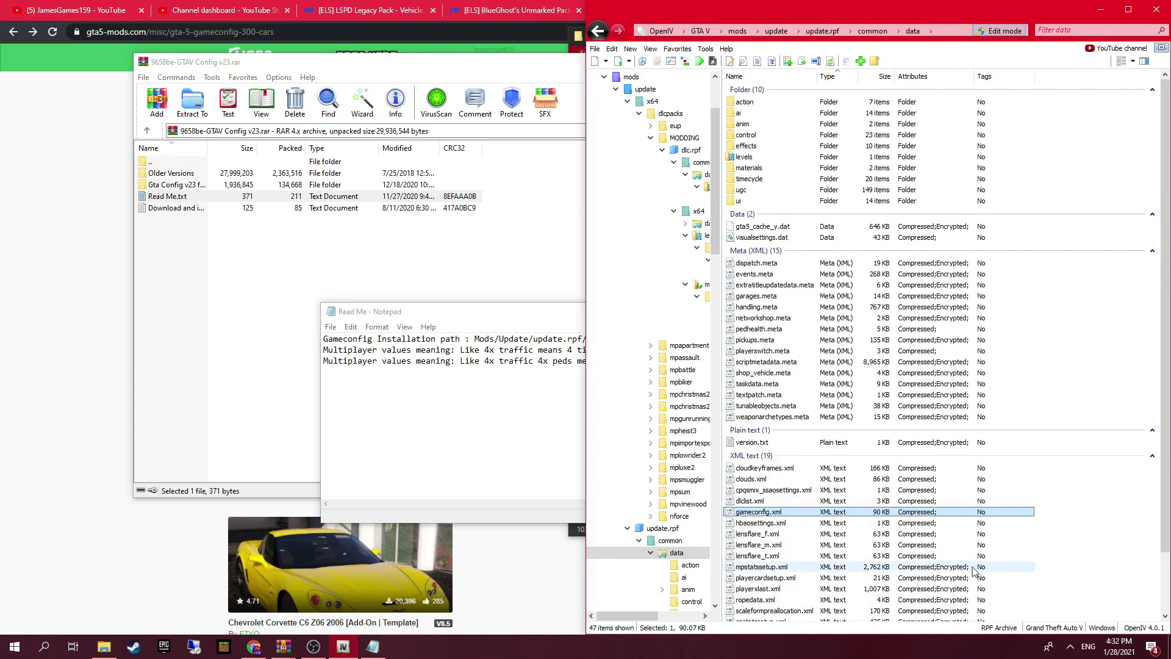
- Close the Read Me file and the GTAV Config v23 archive
{"action": "left_click", "coordinate": [506, 464]}
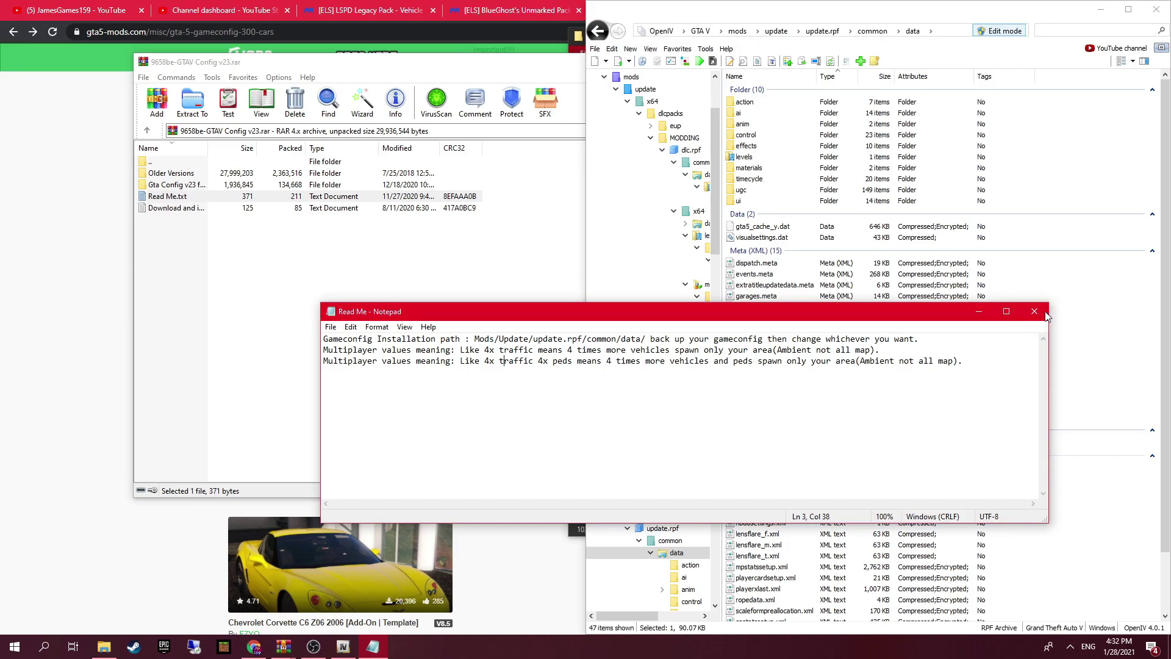
{"action": "left_click", "coordinate": [1035, 312]}
{"action": "key", "text": "alt+F4"}
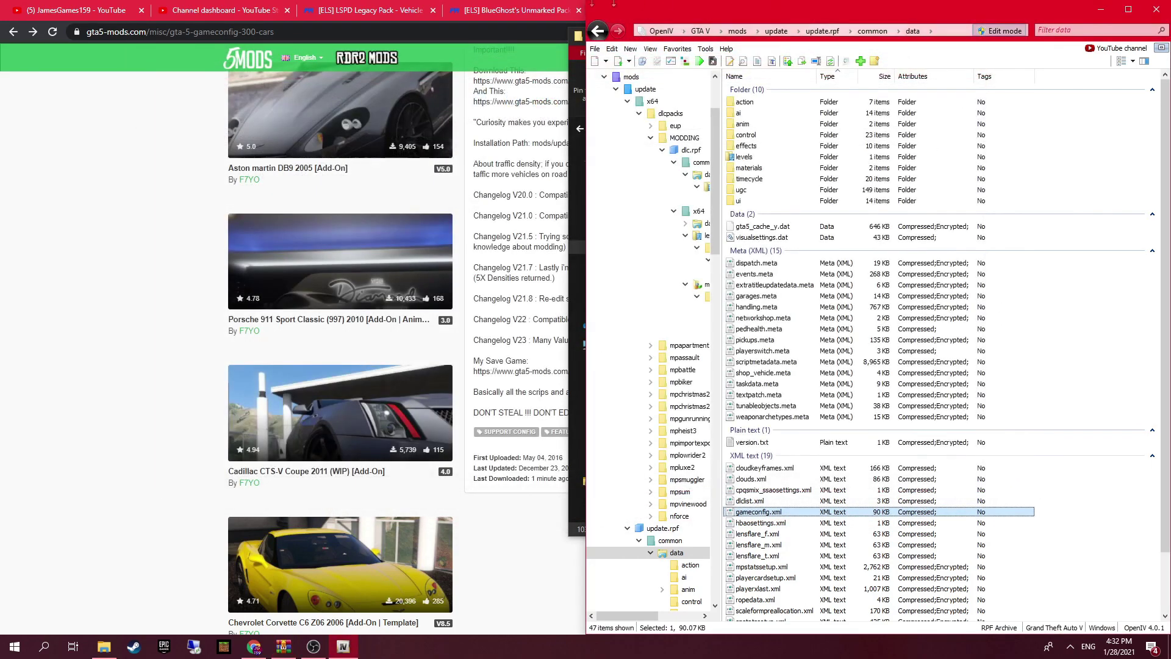
- Look through the preview images of the unmarked cars on the BlueGhost's Unmarked Pack page and close the image viewer
{"action": "double_click", "coordinate": [507, 8]}
{"action": "scroll", "coordinate": [408, 238], "scroll_direction": "up", "scroll_amount": 4}
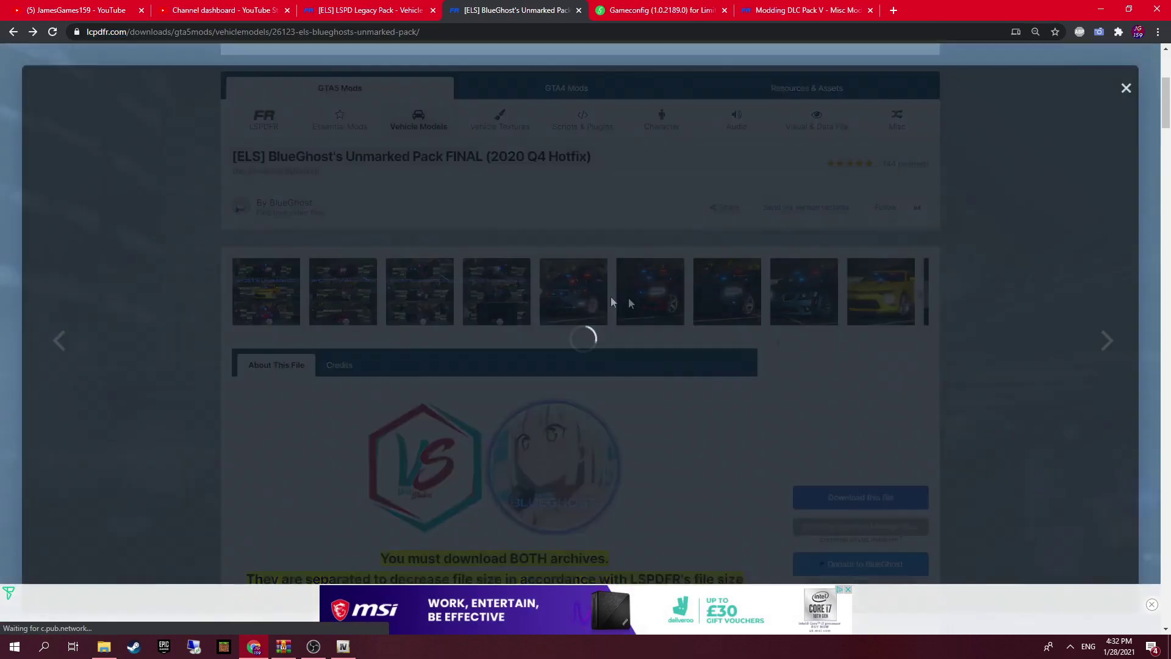
{"action": "left_click", "coordinate": [418, 274]}
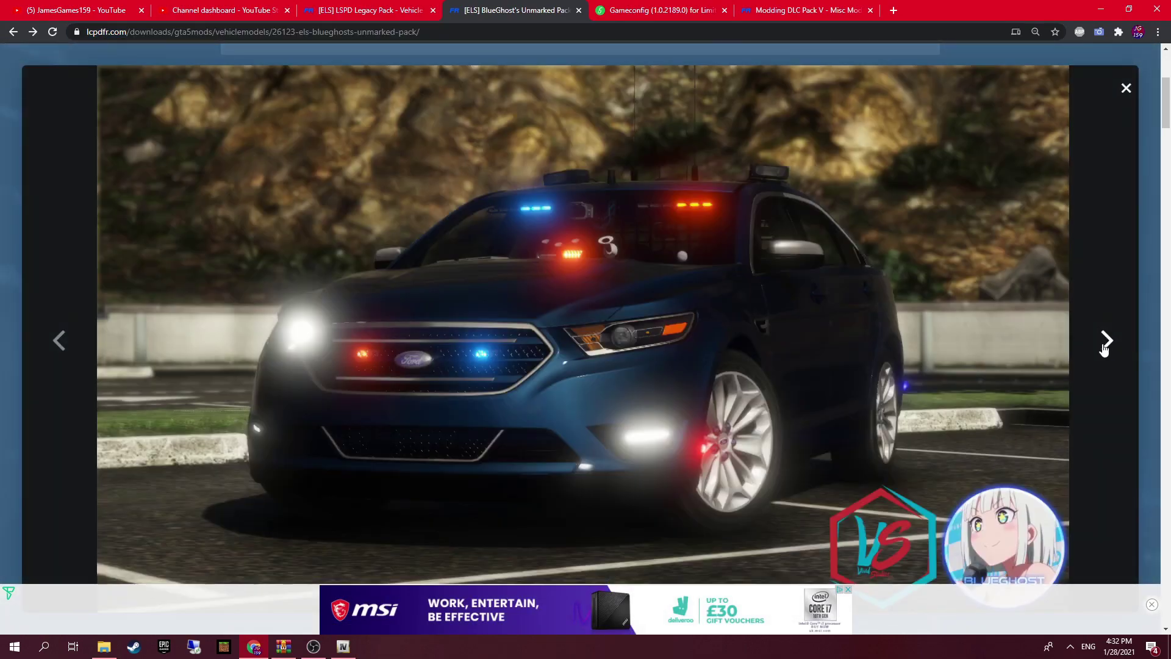
{"action": "left_click", "coordinate": [1105, 342]}
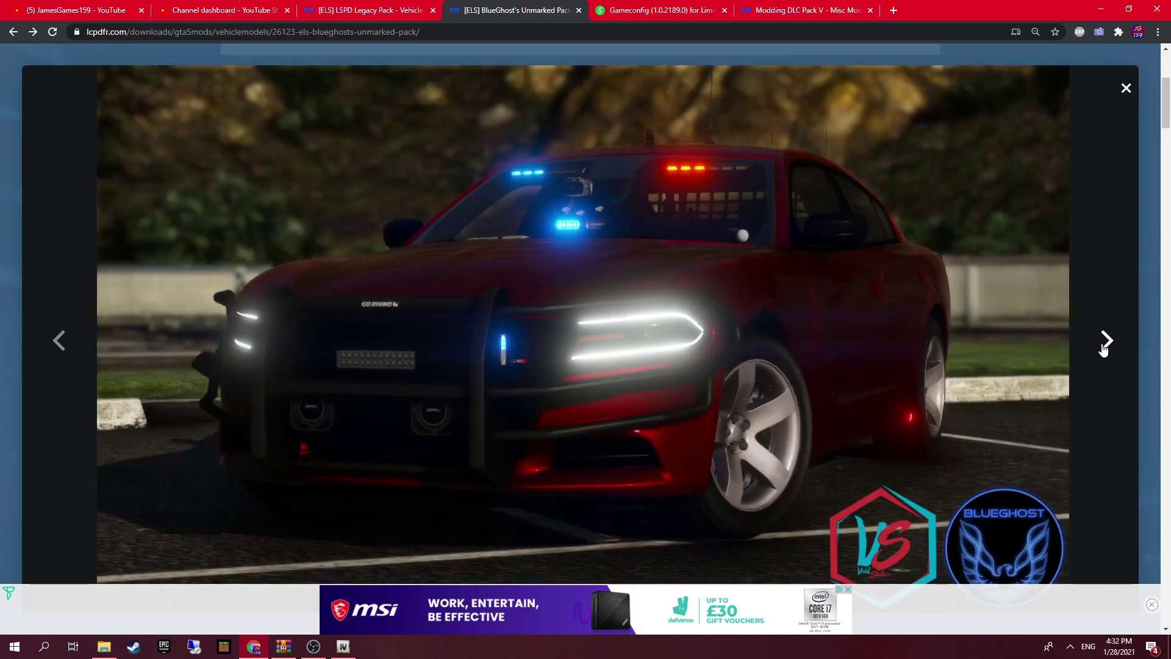
{"action": "left_click", "coordinate": [1103, 346]}
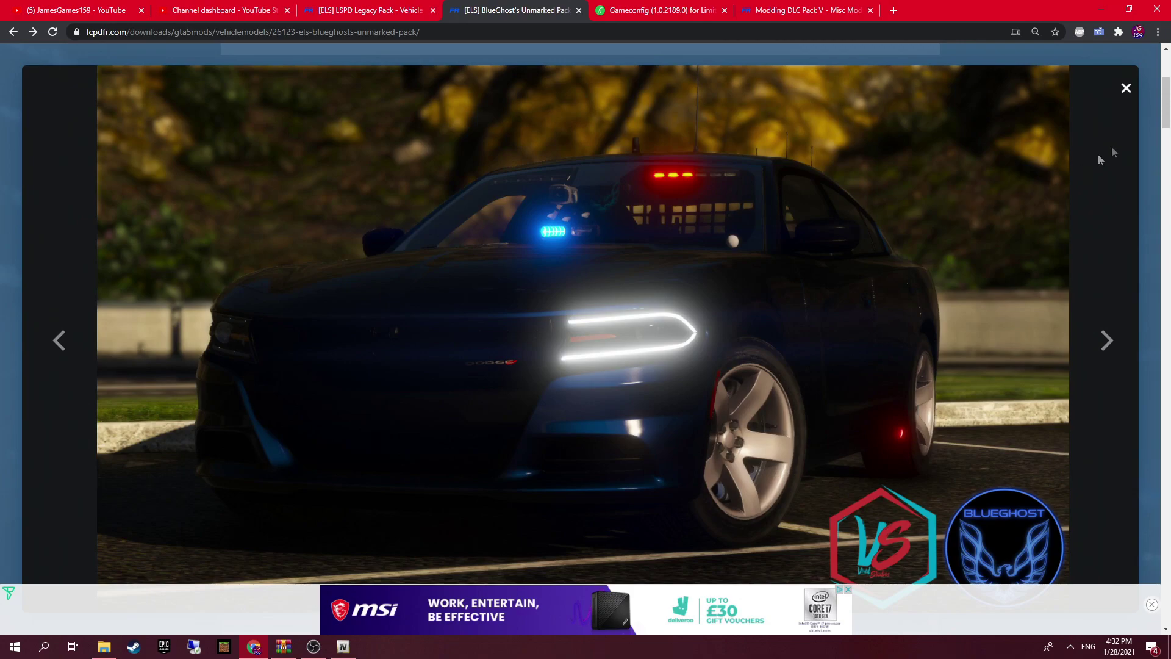
{"action": "left_click", "coordinate": [1126, 89]}
{"action": "scroll", "coordinate": [298, 336], "scroll_direction": "down", "scroll_amount": 3}
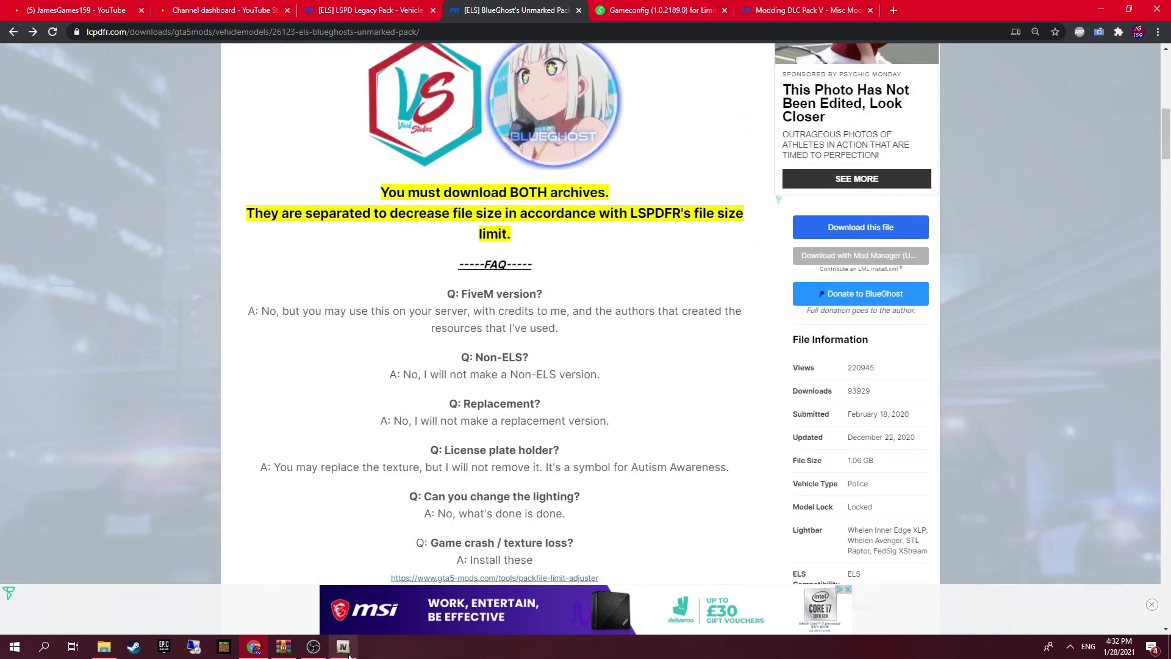
- Switch to OpenIV and open the mods\update\x64\dlcpacks folder
{"action": "left_click", "coordinate": [343, 645]}
{"action": "scroll", "coordinate": [639, 183], "scroll_direction": "up", "scroll_amount": 3}
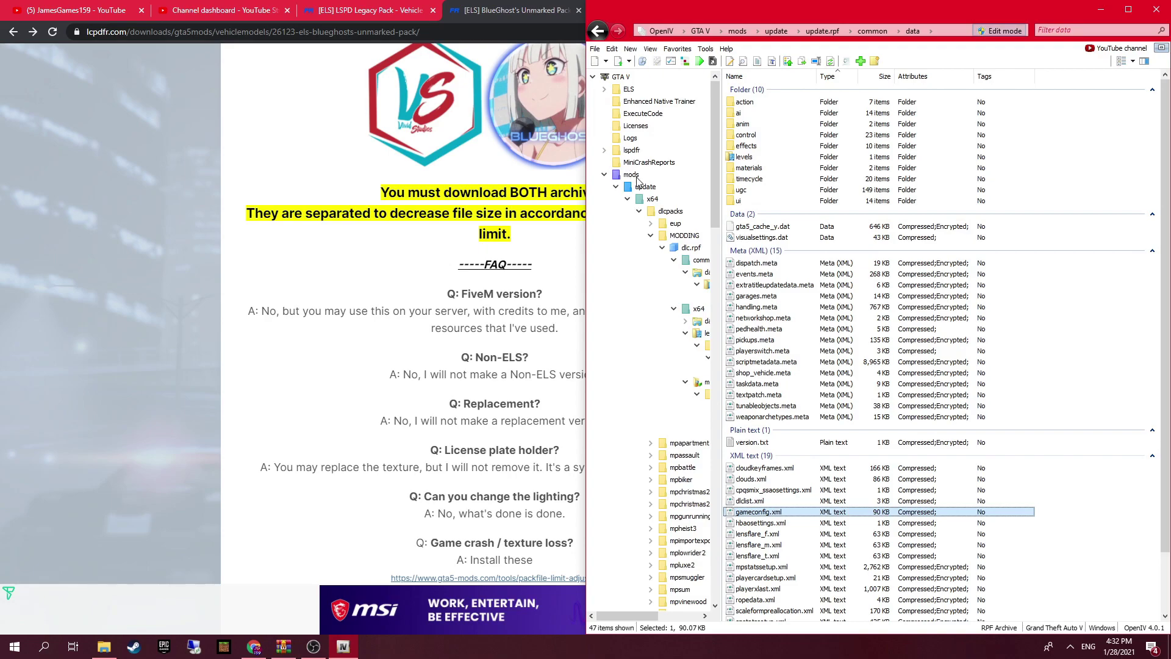
{"action": "double_click", "coordinate": [634, 177]}
{"action": "double_click", "coordinate": [746, 102]}
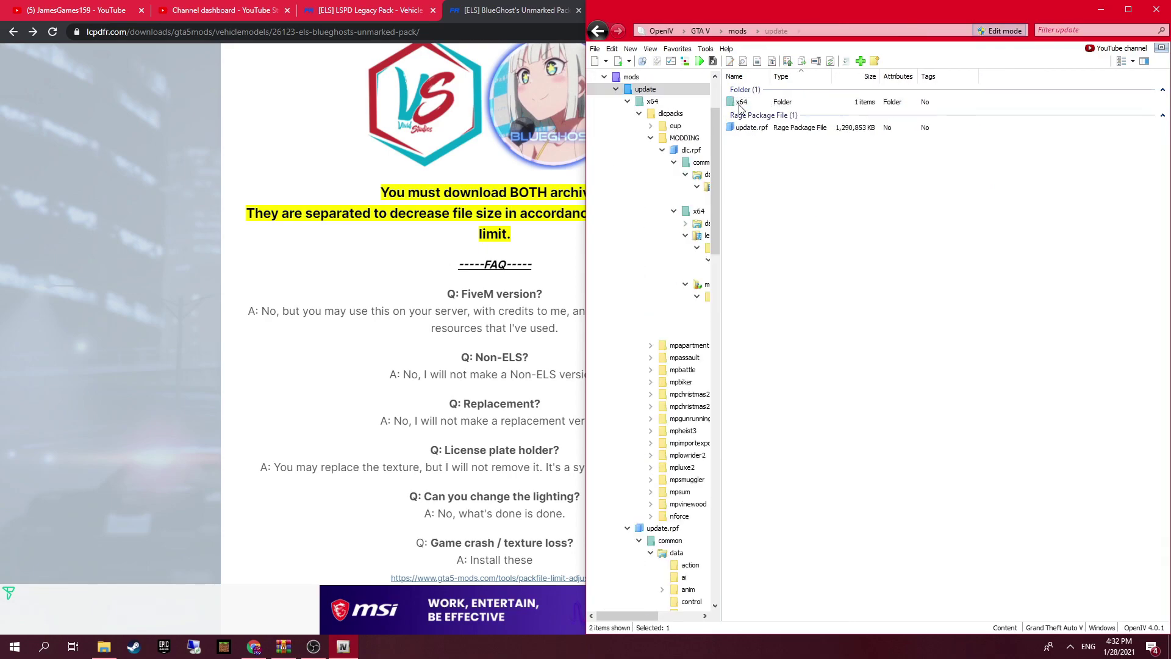
{"action": "left_click", "coordinate": [742, 104]}
{"action": "double_click", "coordinate": [742, 104]}
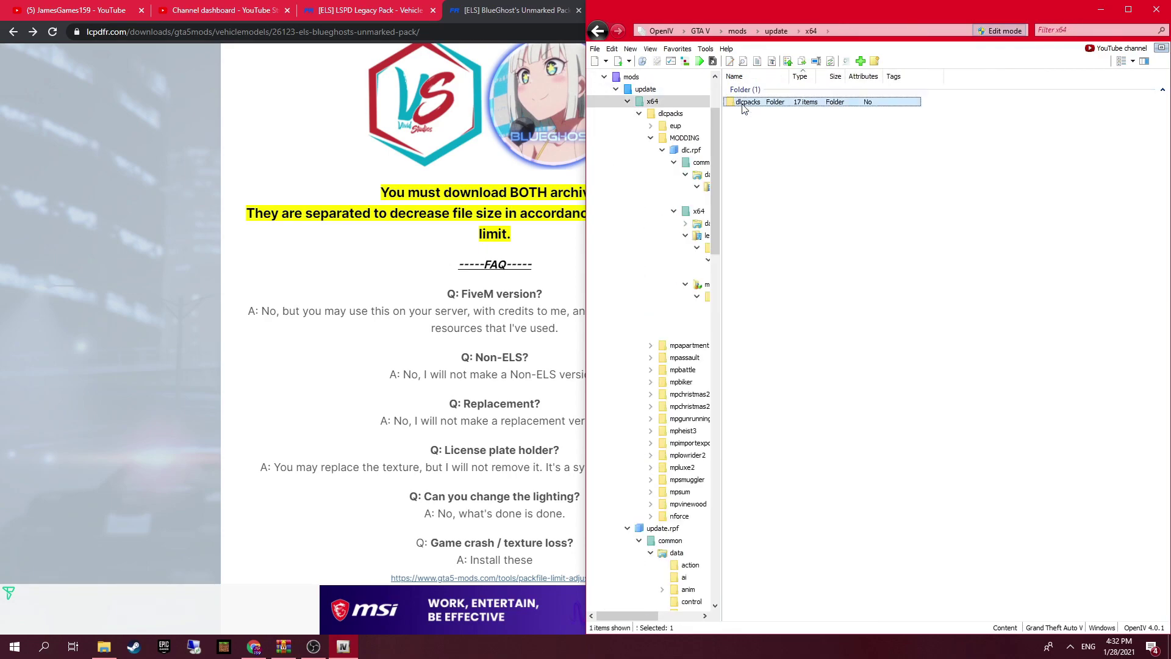
{"action": "double_click", "coordinate": [741, 102]}
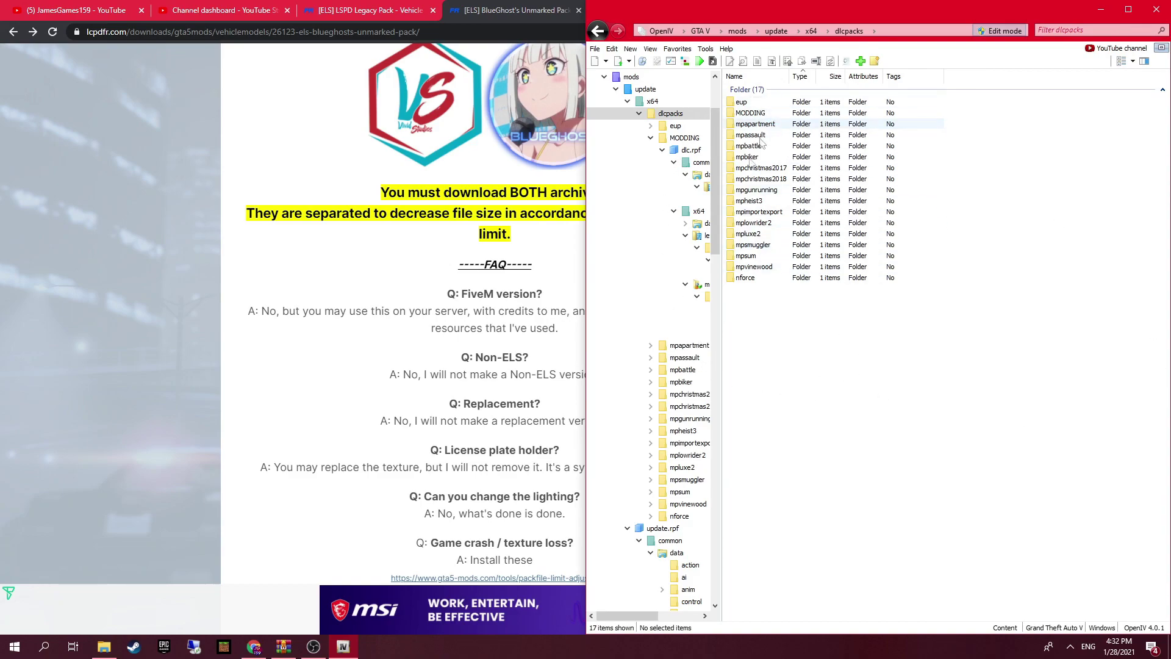
- Copy the blueghostpack folder from the Add-On folder of the BlueGhost's Unmarked Pack archive into dlcpacks, with OpenIV in edit mode
{"action": "left_click", "coordinate": [297, 651]}
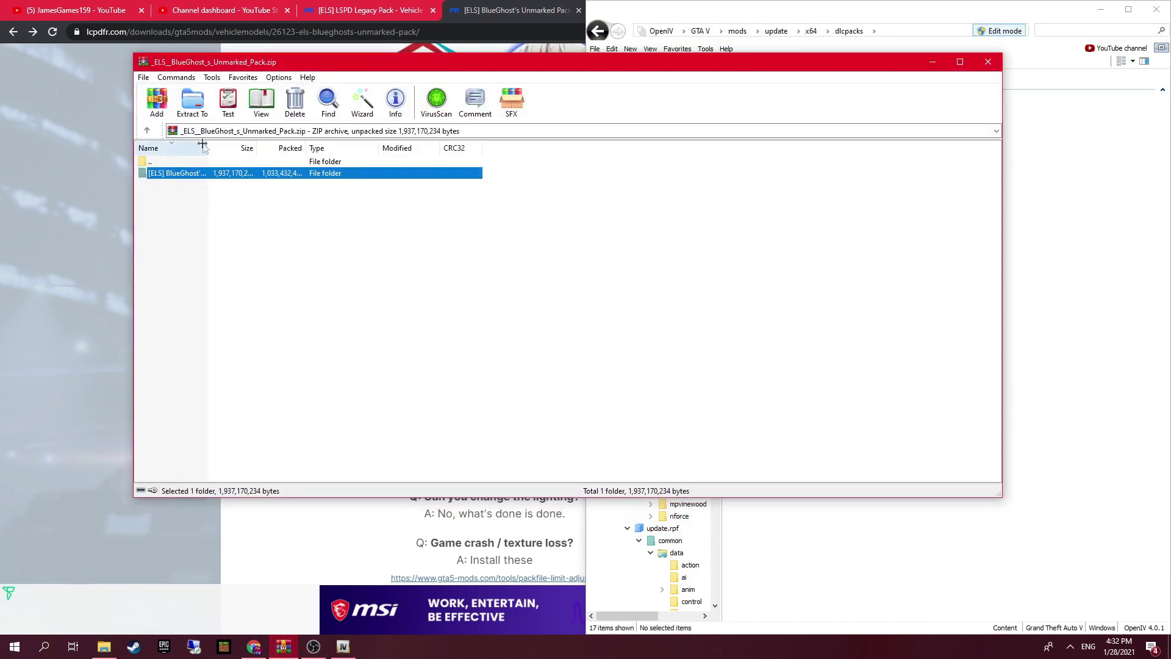
{"action": "double_click", "coordinate": [173, 173]}
{"action": "double_click", "coordinate": [175, 174]}
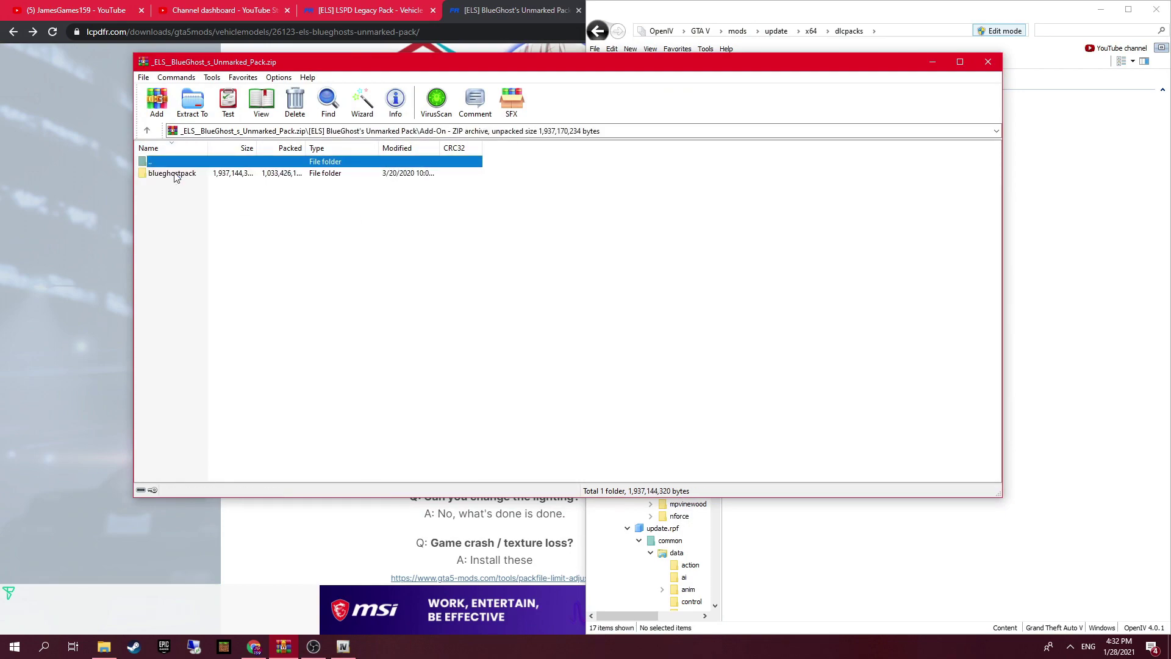
{"action": "left_click", "coordinate": [175, 173]}
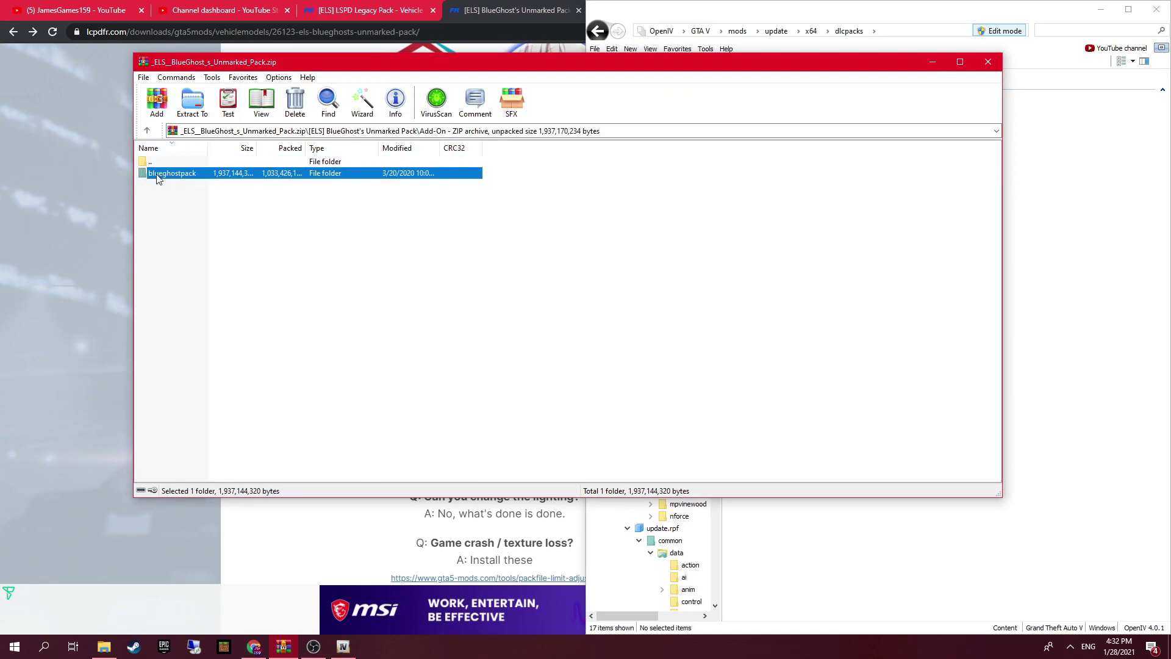
{"action": "left_click", "coordinate": [1009, 28]}
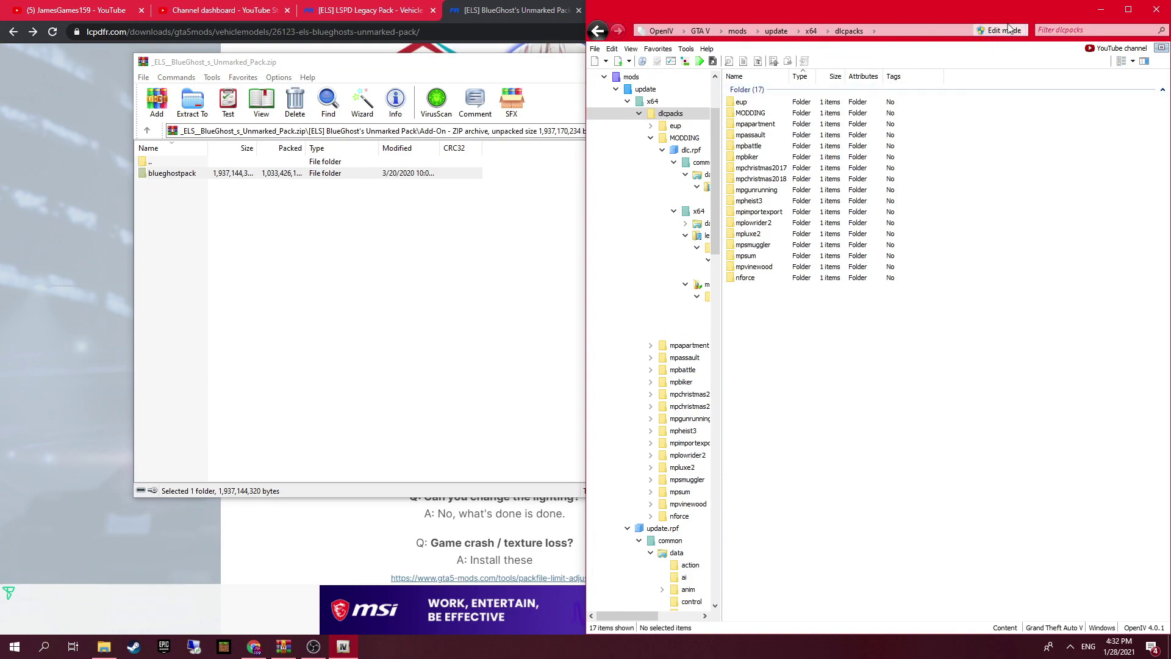
{"action": "left_click", "coordinate": [1009, 30]}
{"action": "left_click", "coordinate": [619, 364]}
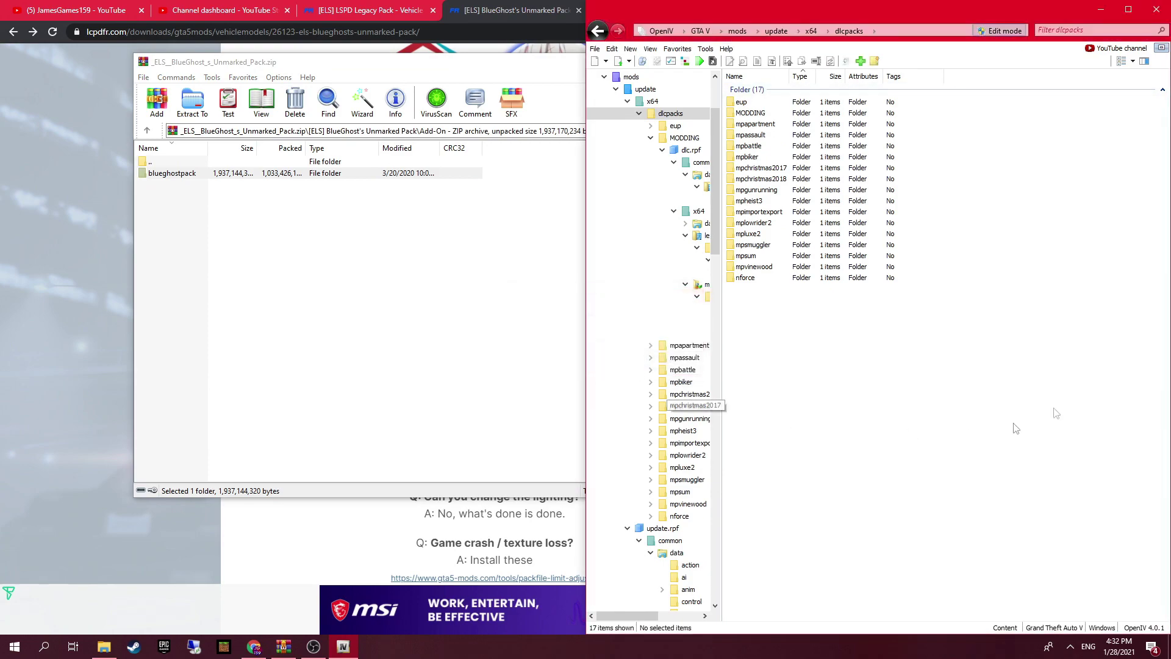
{"action": "left_click_drag", "start_coordinate": [183, 175], "coordinate": [922, 564]}
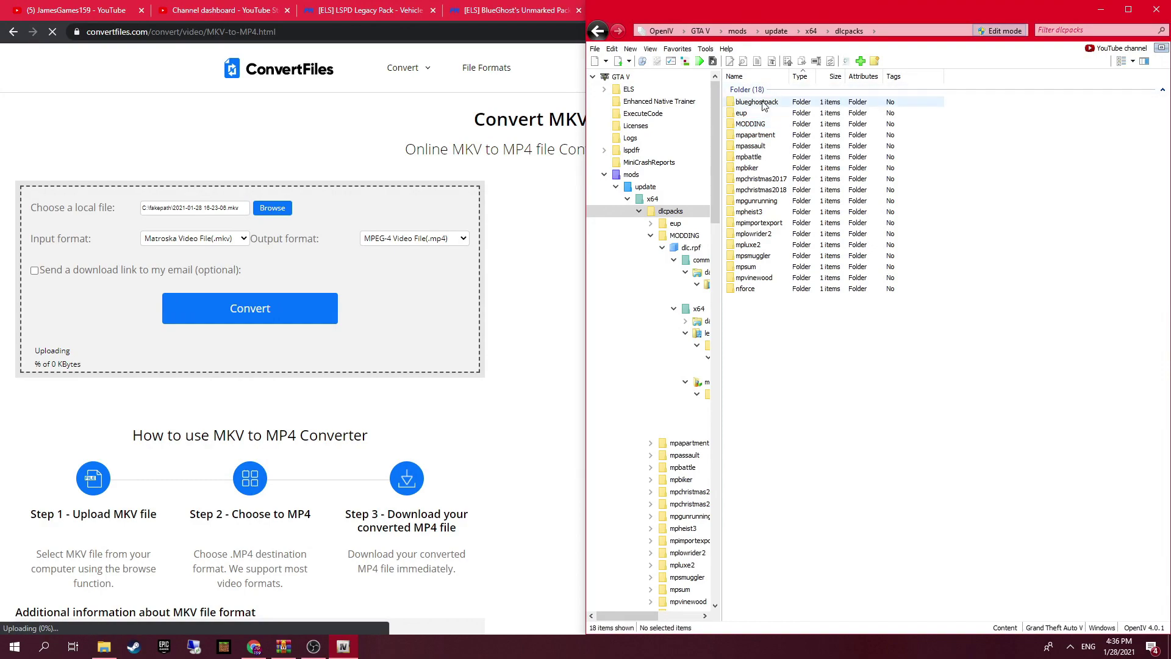
- Open the blueghostpack folder's name for editing in dlcpacks and close the name field without altering it
{"action": "left_click", "coordinate": [763, 102]}
{"action": "right_click", "coordinate": [756, 103]}
{"action": "left_click", "coordinate": [787, 158]}
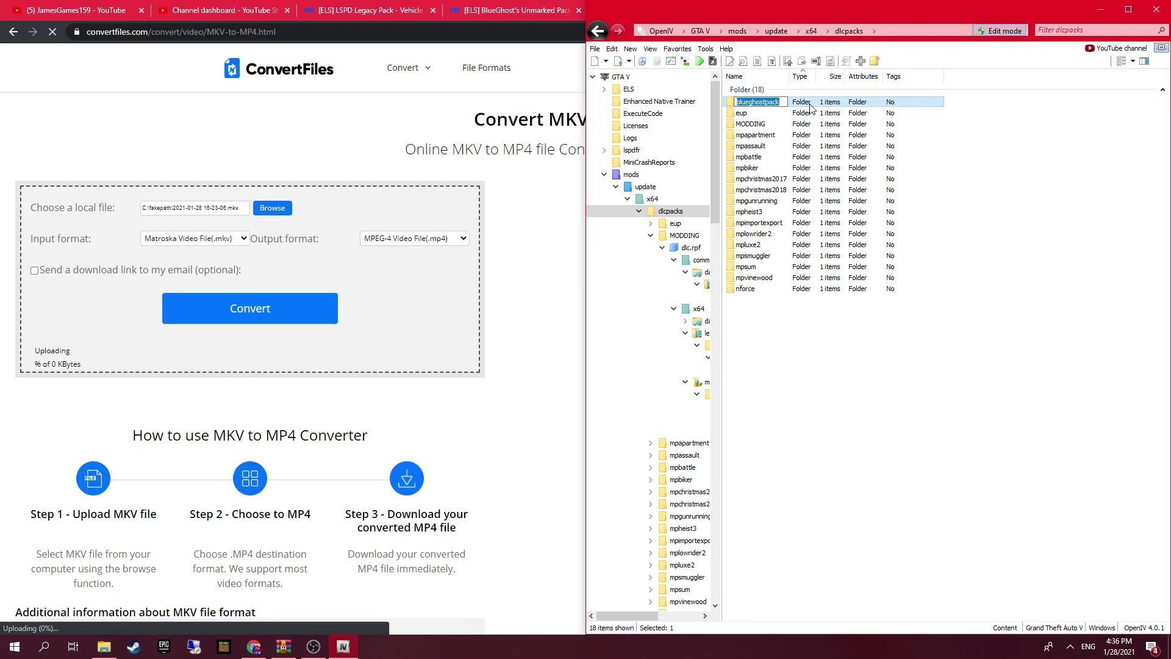
{"action": "key", "text": "Return"}
- Open dlclist.xml from mods\update\update.rpf\common\data in the text editor
{"action": "double_click", "coordinate": [638, 176]}
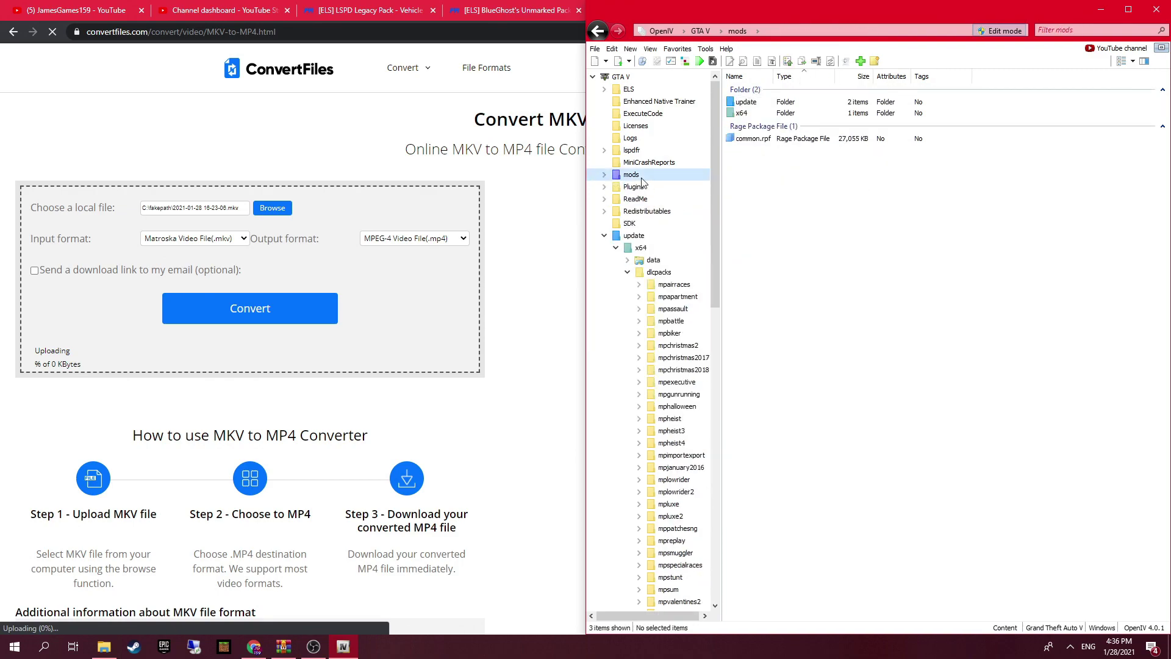
{"action": "left_click", "coordinate": [755, 108]}
{"action": "double_click", "coordinate": [756, 108]}
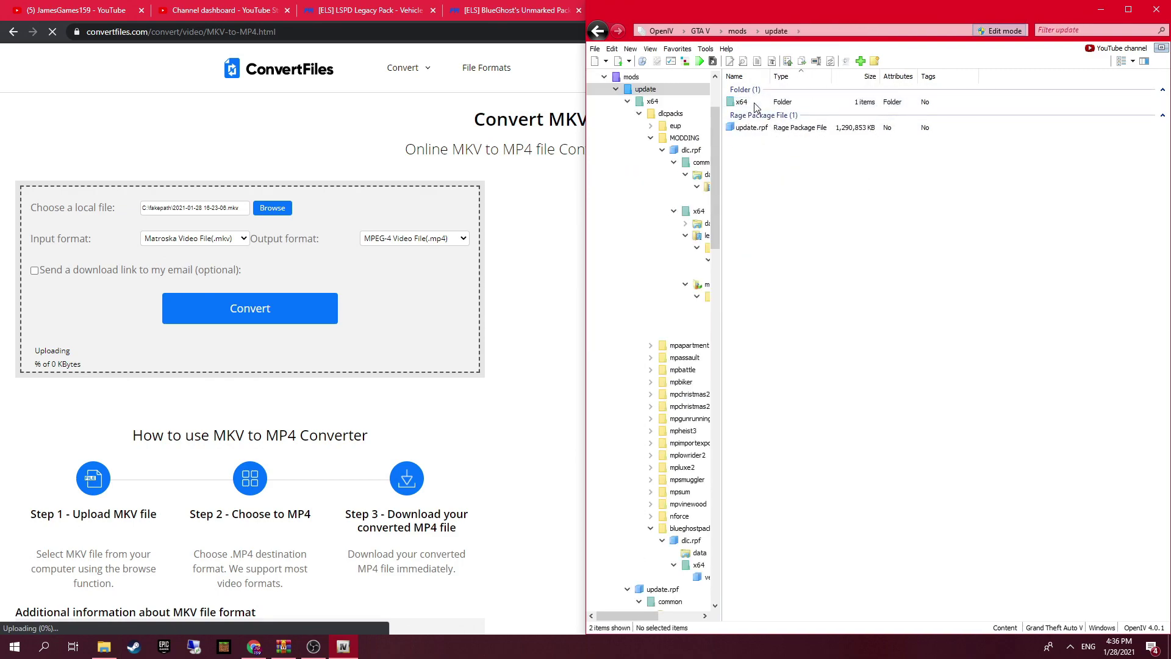
{"action": "double_click", "coordinate": [753, 126]}
{"action": "double_click", "coordinate": [760, 107]}
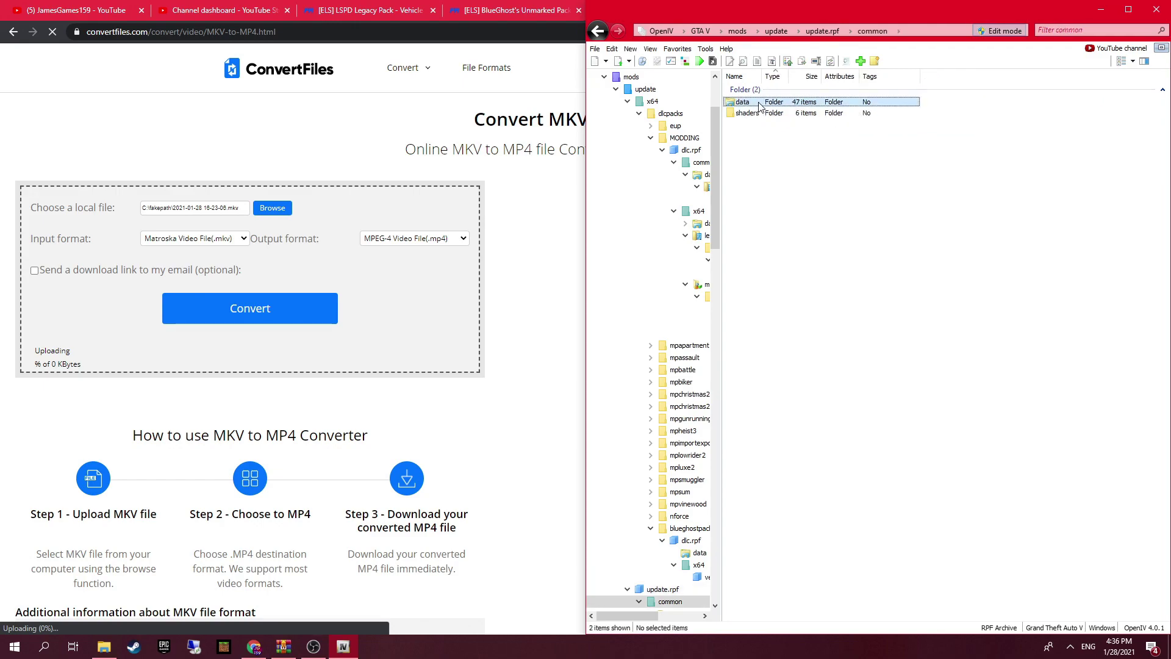
{"action": "double_click", "coordinate": [760, 105]}
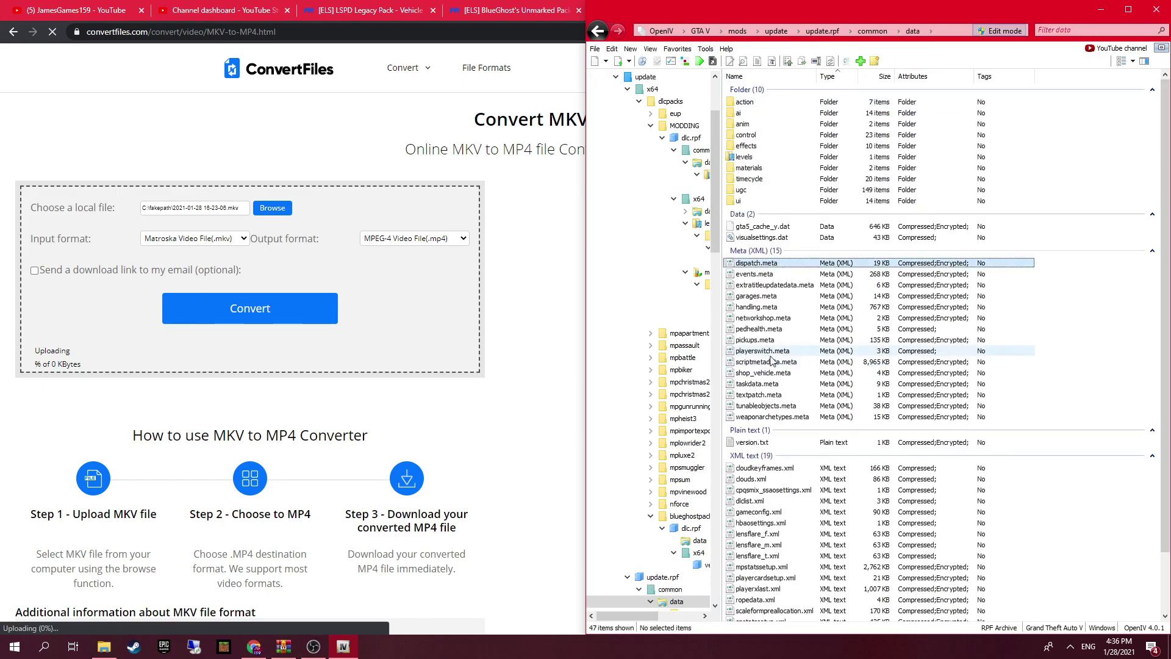
{"action": "left_click", "coordinate": [774, 502]}
{"action": "right_click", "coordinate": [774, 502]}
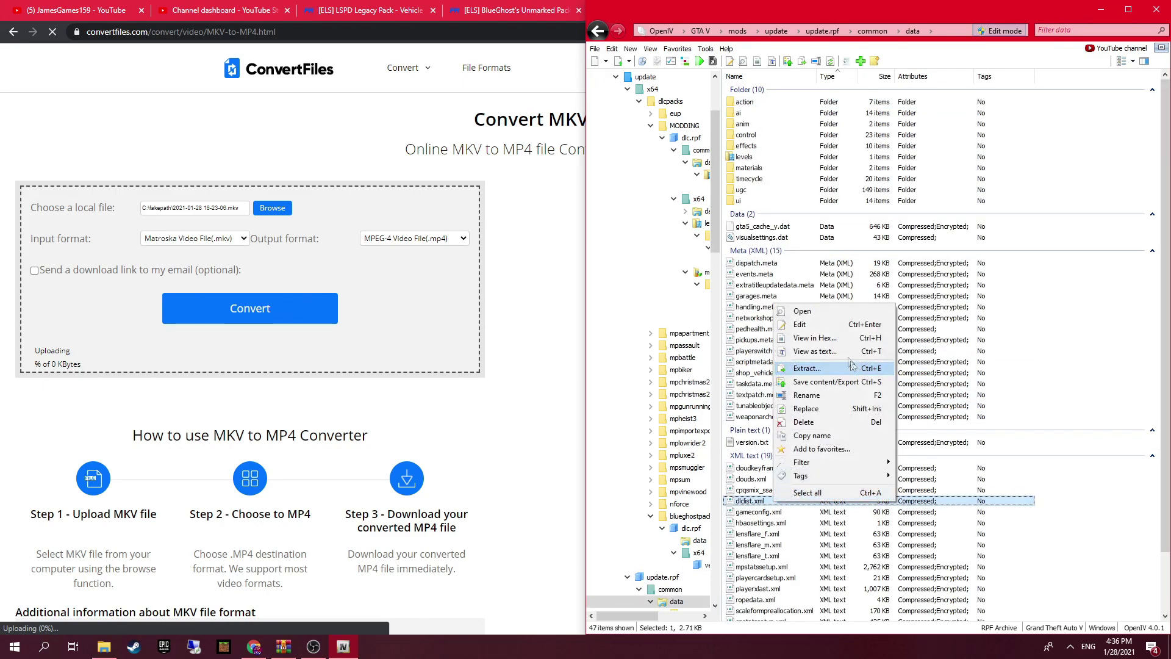
{"action": "left_click", "coordinate": [793, 326]}
- Insert a new line below the dlcpacks:/nforce/ item at the end of the dlclist.xml paths
{"action": "scroll", "coordinate": [740, 364], "scroll_direction": "down", "scroll_amount": 20}
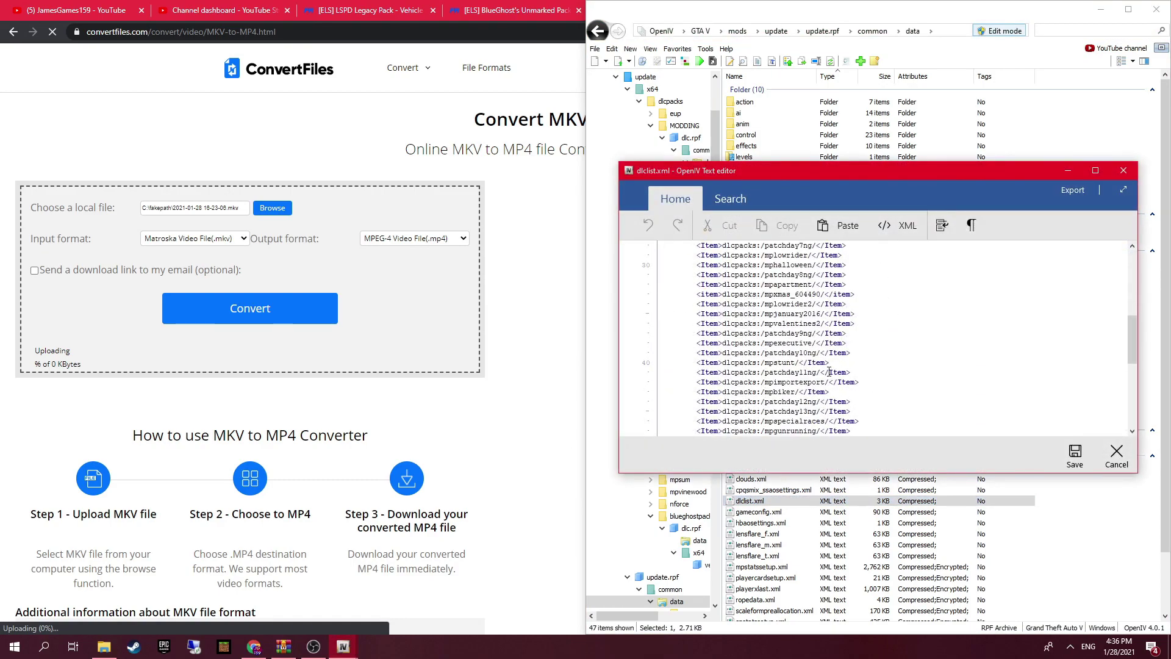
{"action": "left_click_drag", "start_coordinate": [838, 415], "coordinate": [688, 410]}
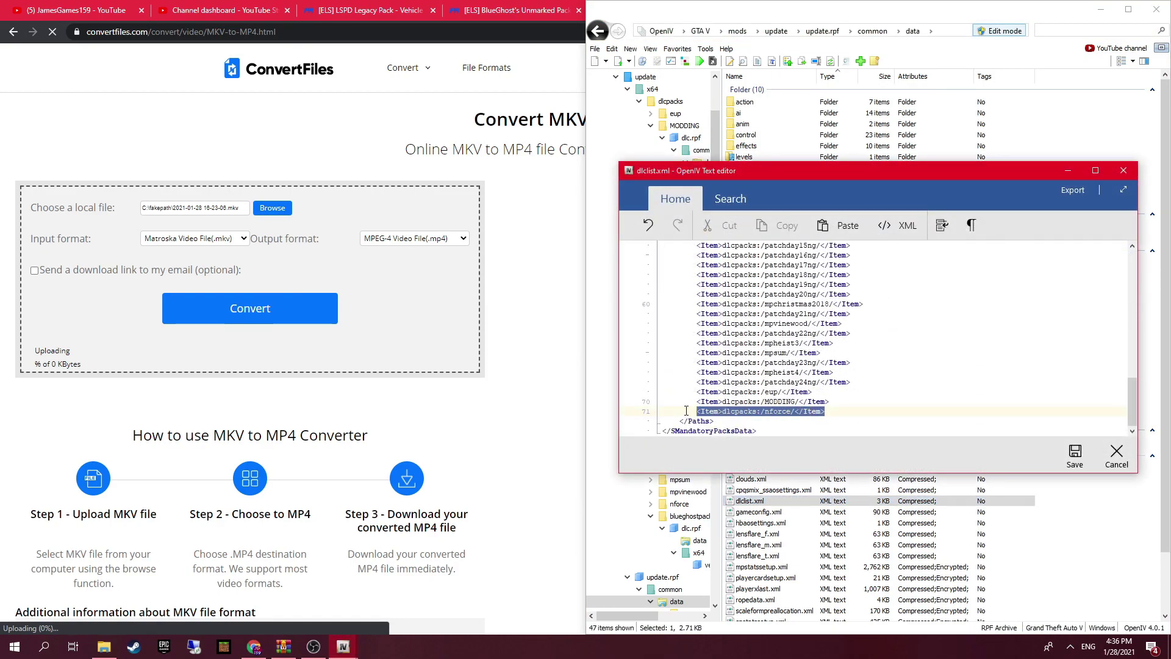
{"action": "left_click", "coordinate": [840, 413]}
{"action": "key", "text": "Return"}
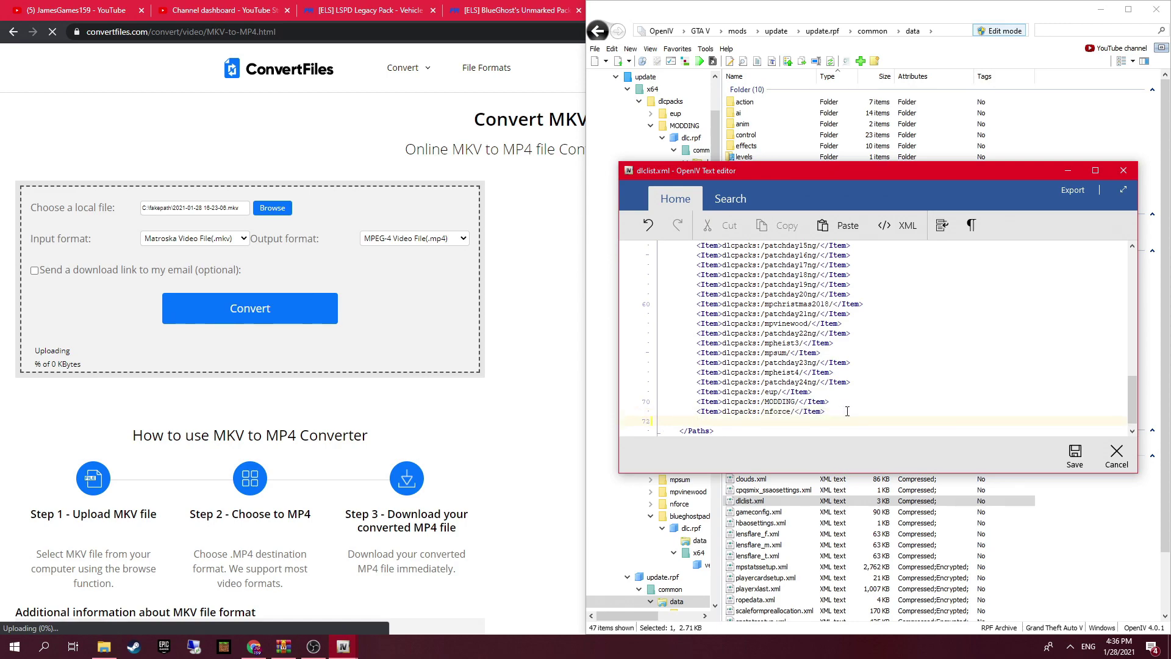